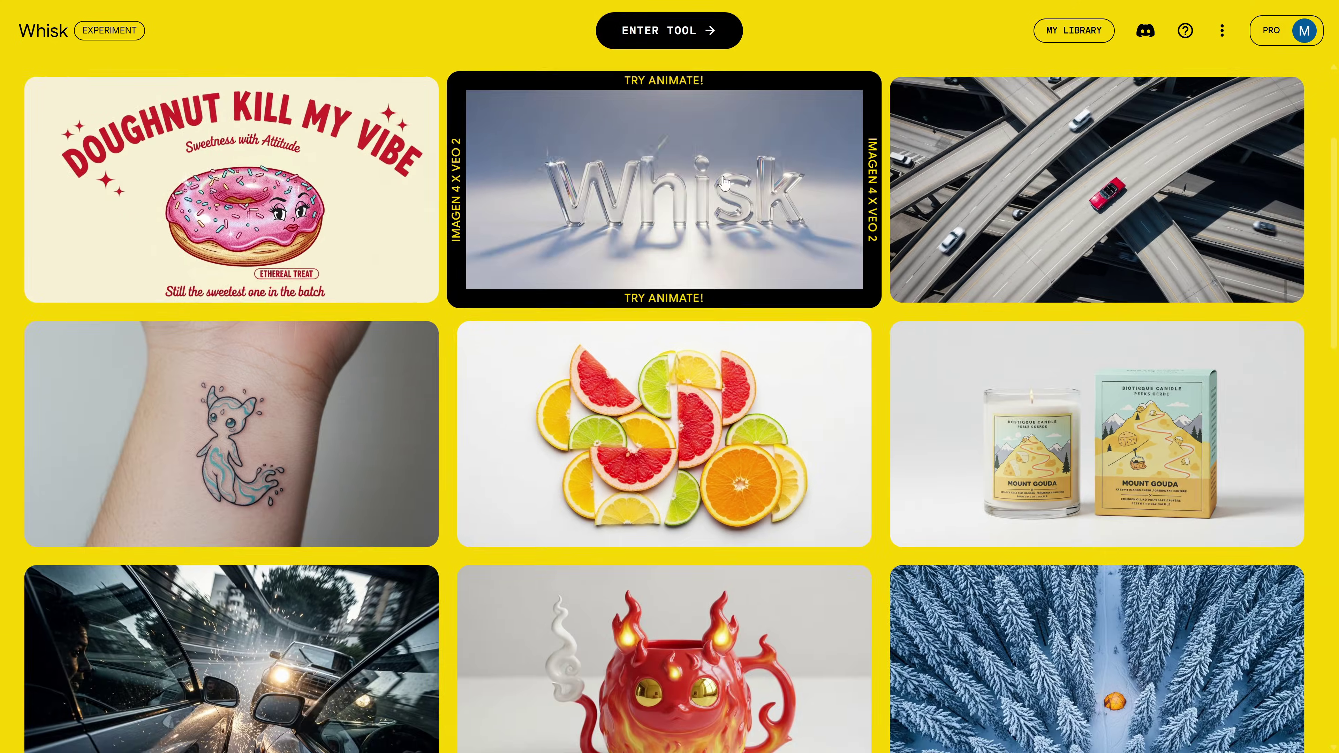
Browse Whisk's showcase gallery, then bring up the companion PDF of video links and prompts.
scroll(413, 220, down, 7)
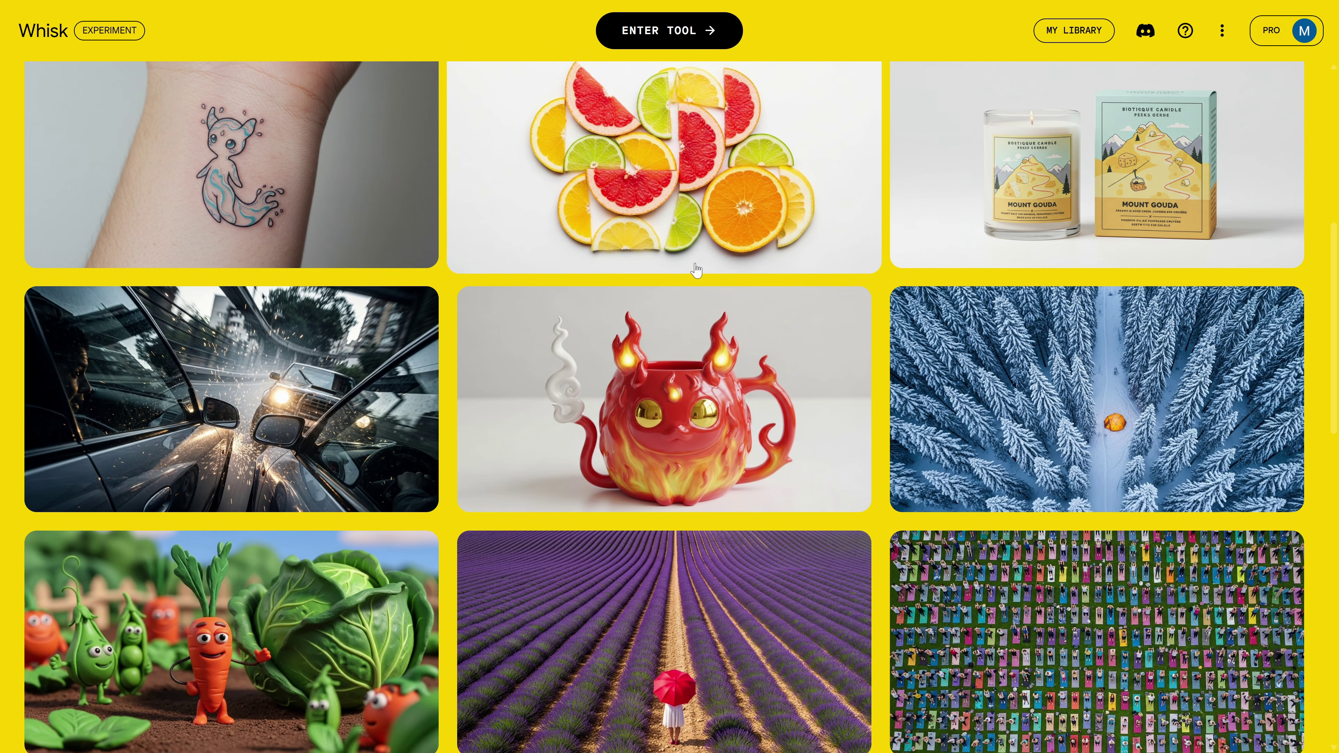
scroll(612, 373, down, 8)
scroll(915, 435, down, 6)
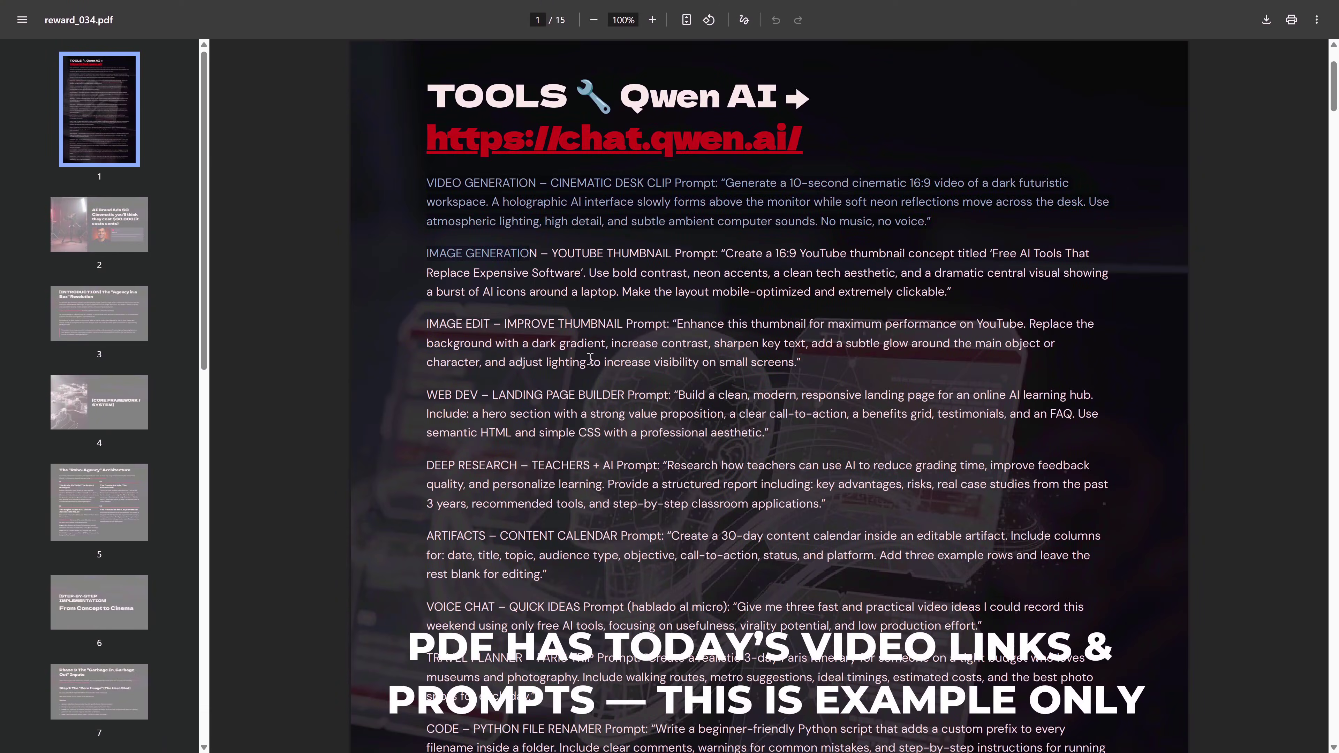
scroll(593, 363, down, 20)
scroll(718, 274, up, 10)
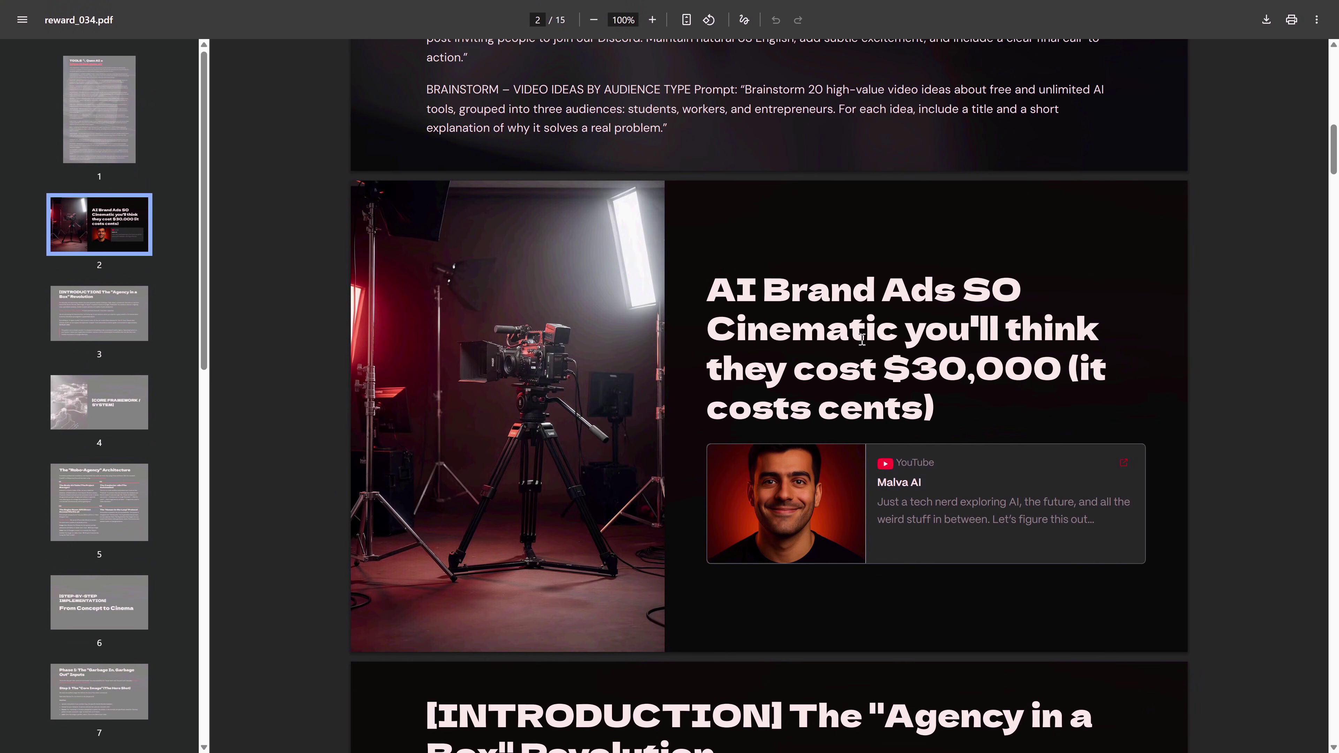
scroll(866, 342, up, 1)
drag(866, 342, 949, 420)
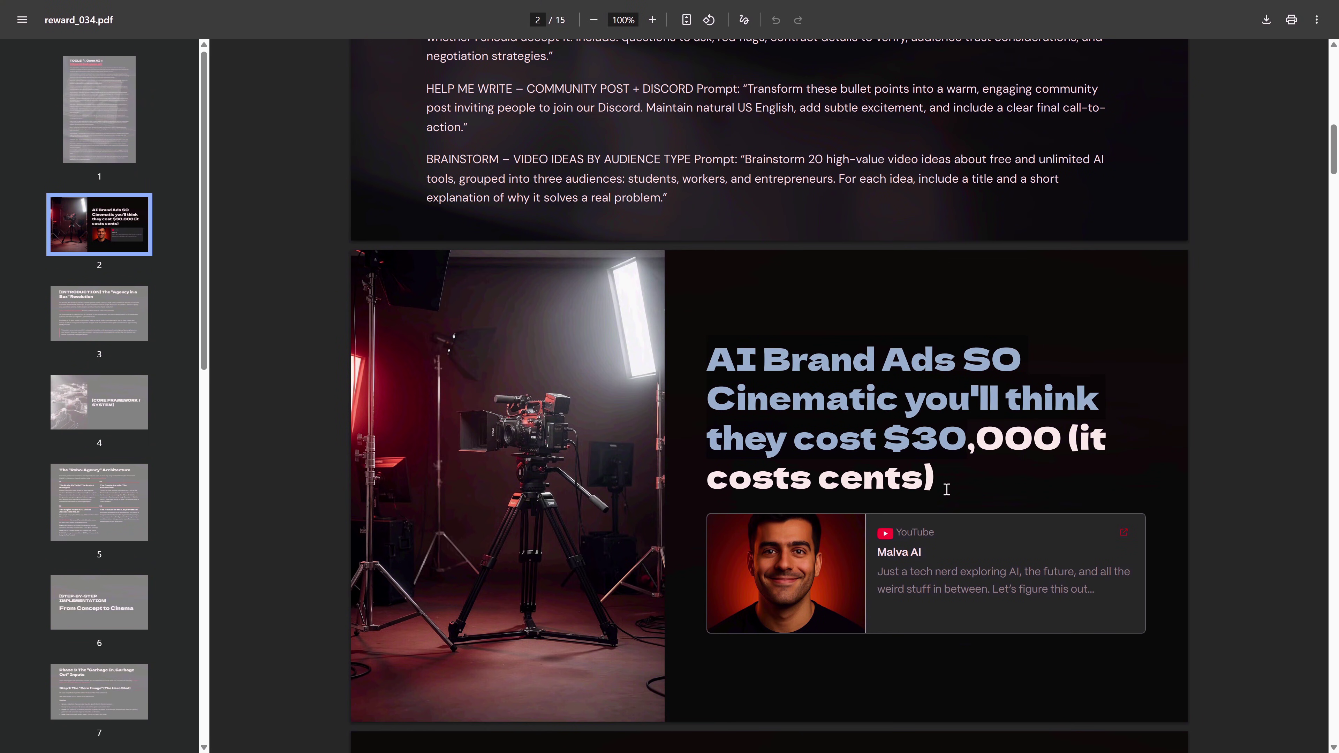
Drop the generated silver headset crown image into the subject slot beside the bob-haired woman.
click(955, 482)
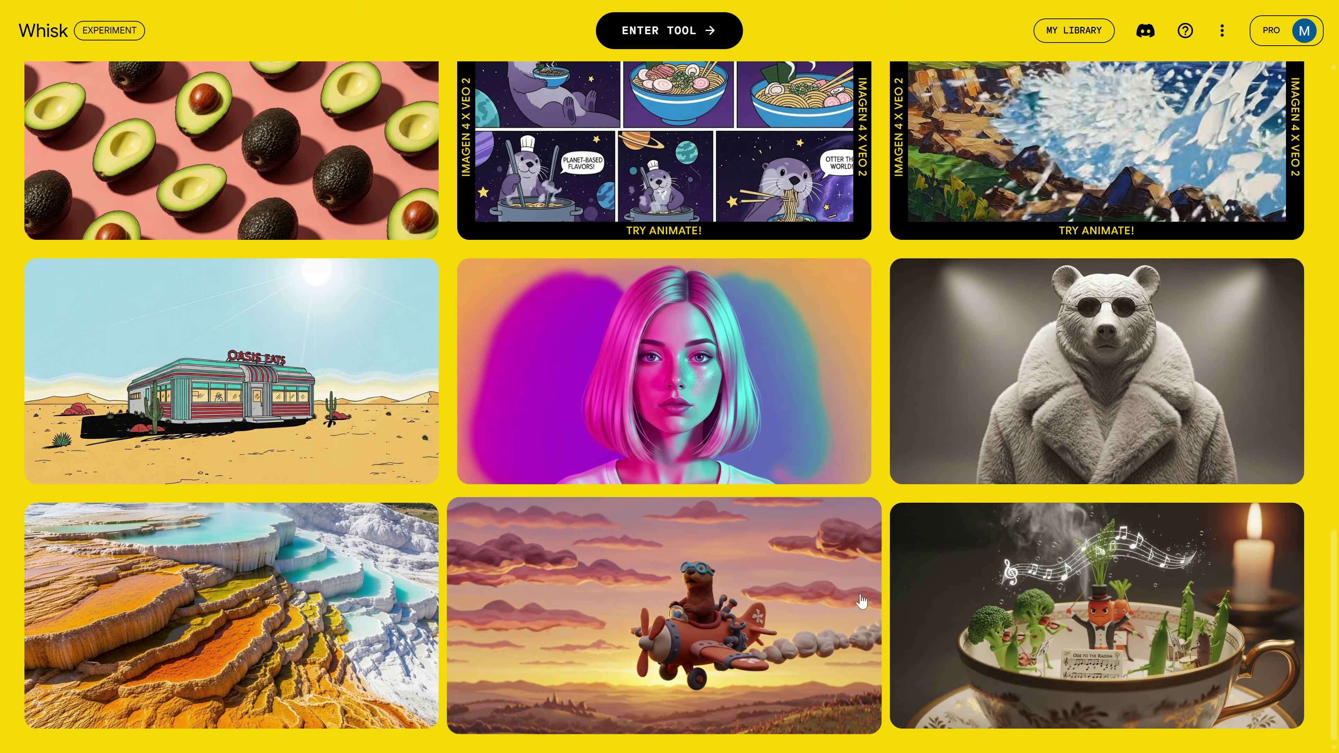
scroll(861, 601, up, 3)
scroll(731, 393, up, 4)
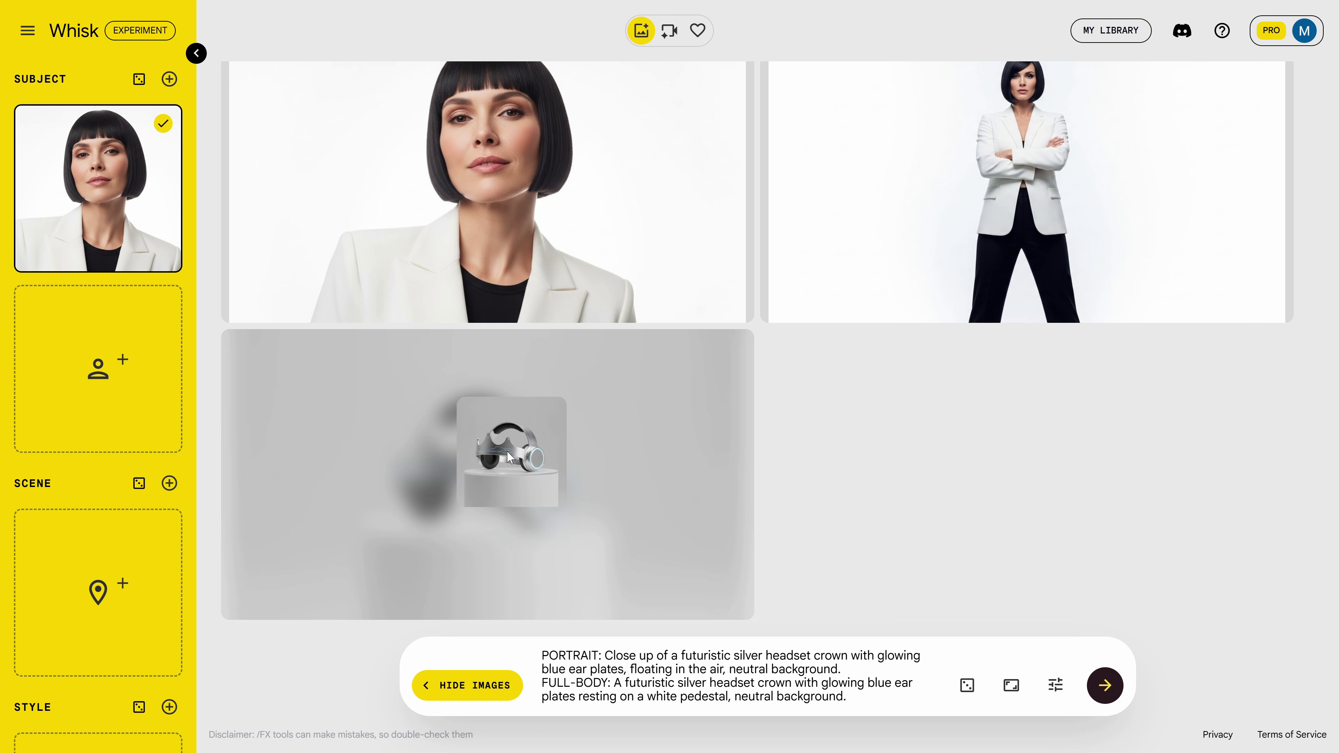
drag(506, 450, 98, 369)
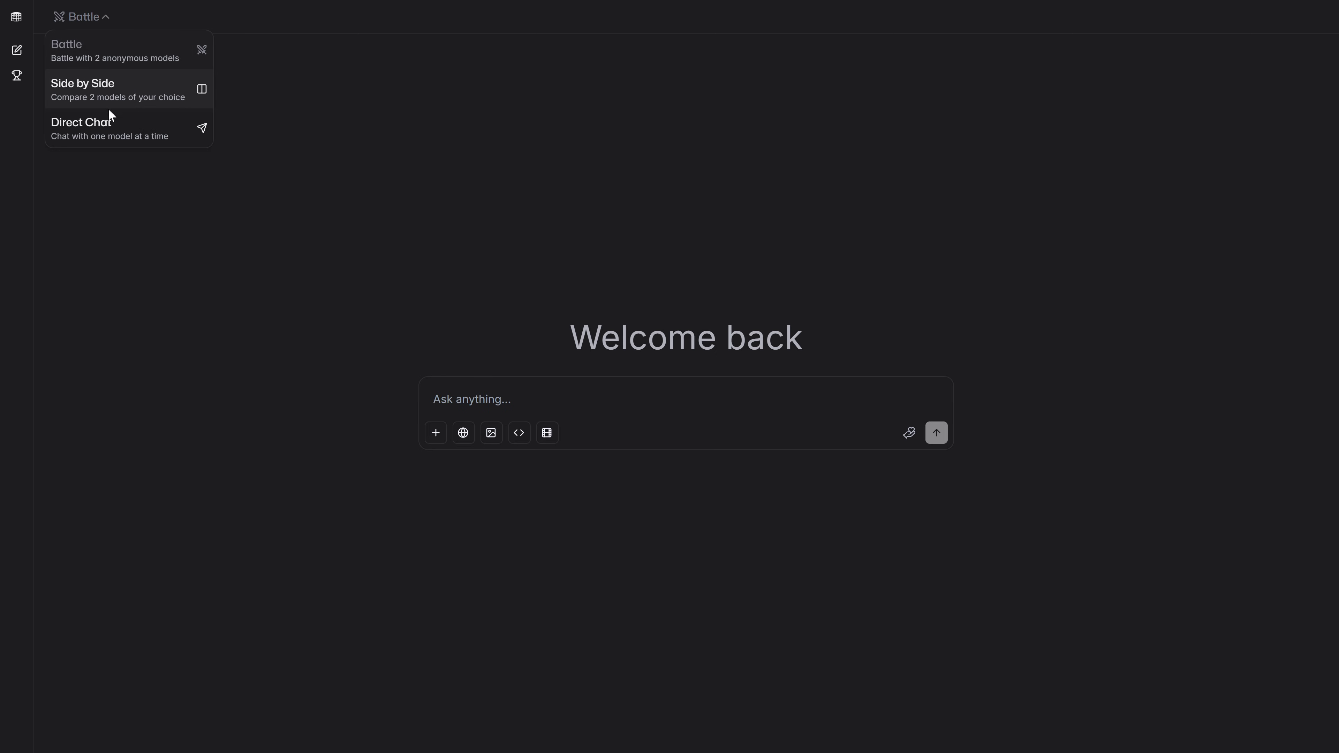
Switch the Direct Chat model to gpt-5.2-high via a 'gpt' search.
click(238, 21)
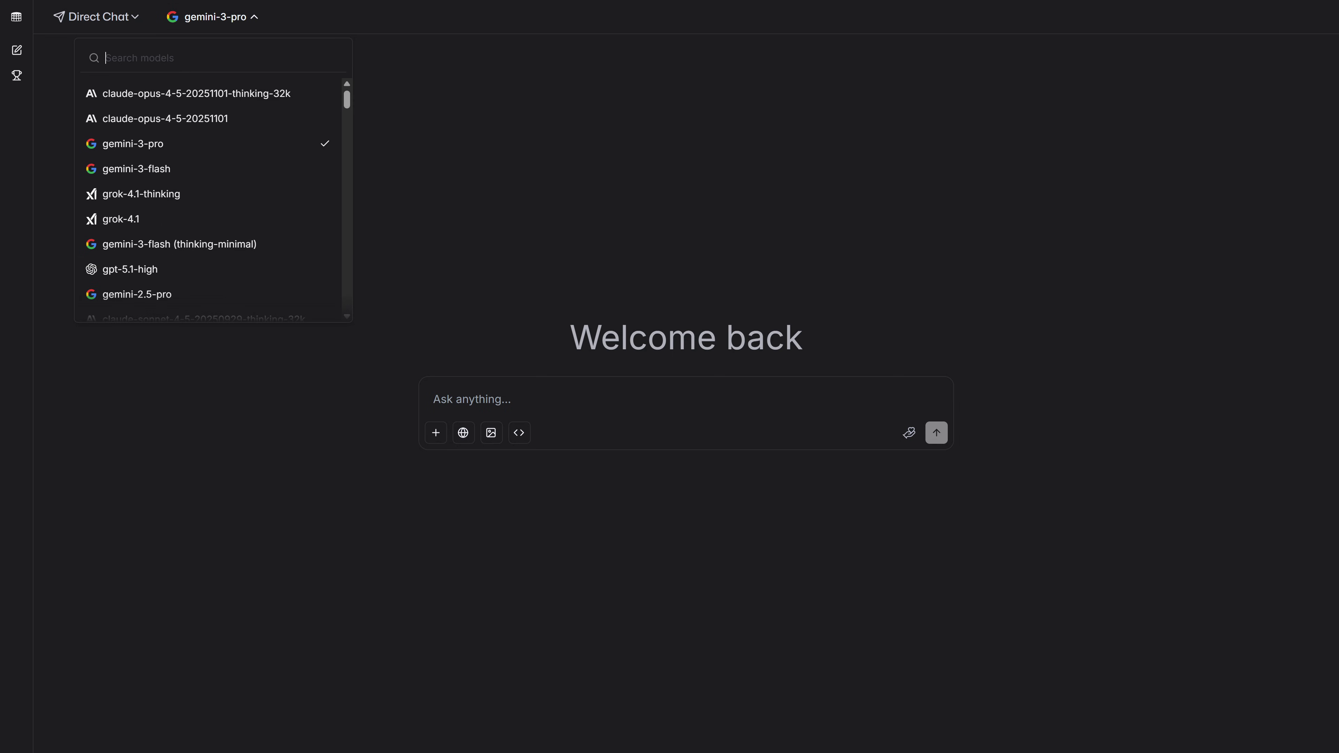
text(gpt)
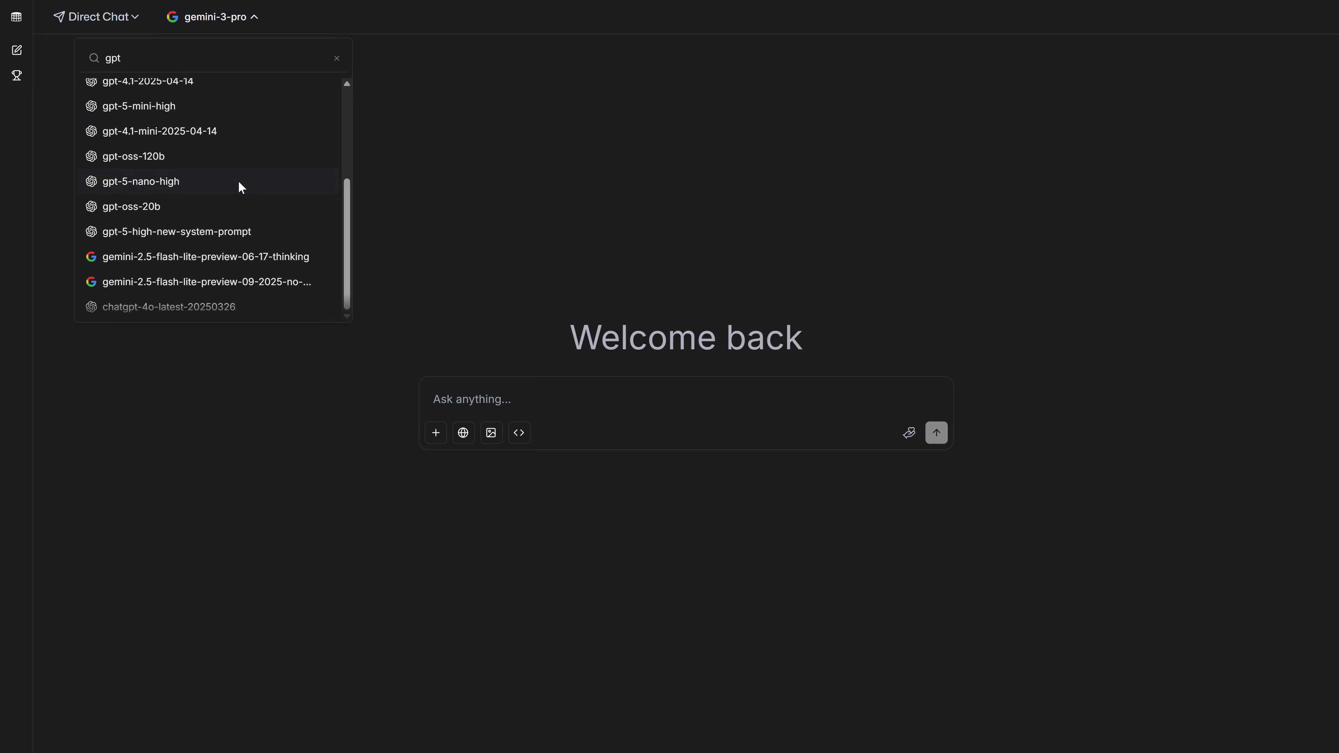
scroll(239, 187, up, 2)
scroll(241, 188, up, 3)
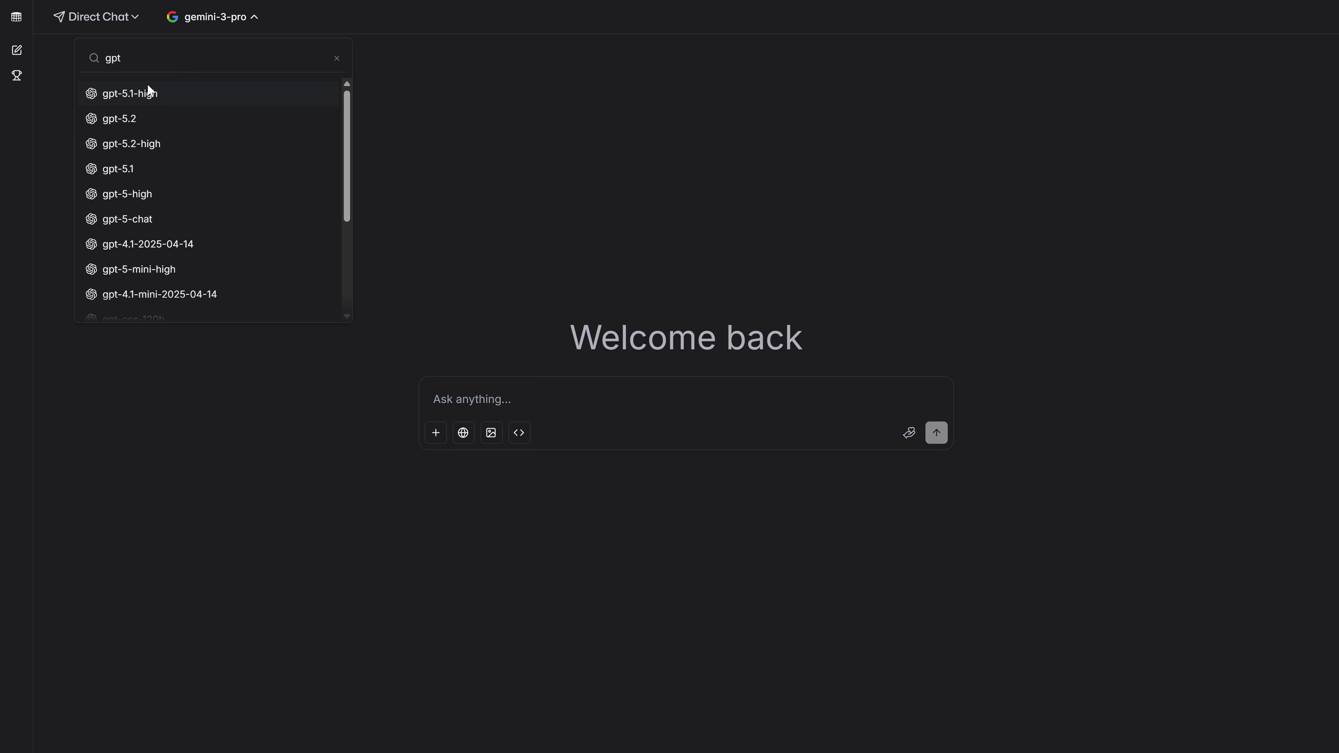
click(136, 141)
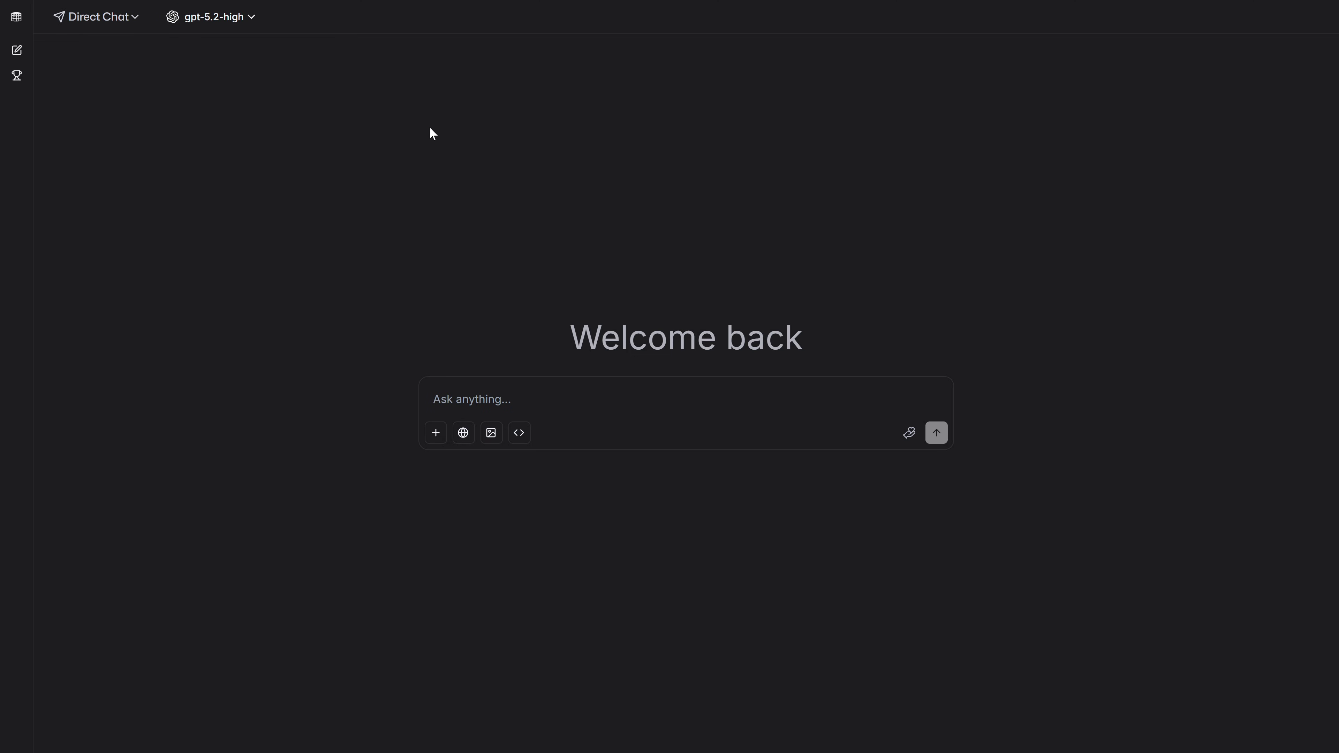
Paste the concept-brainstorm prompt and send it to the model.
key(ctrl+v)
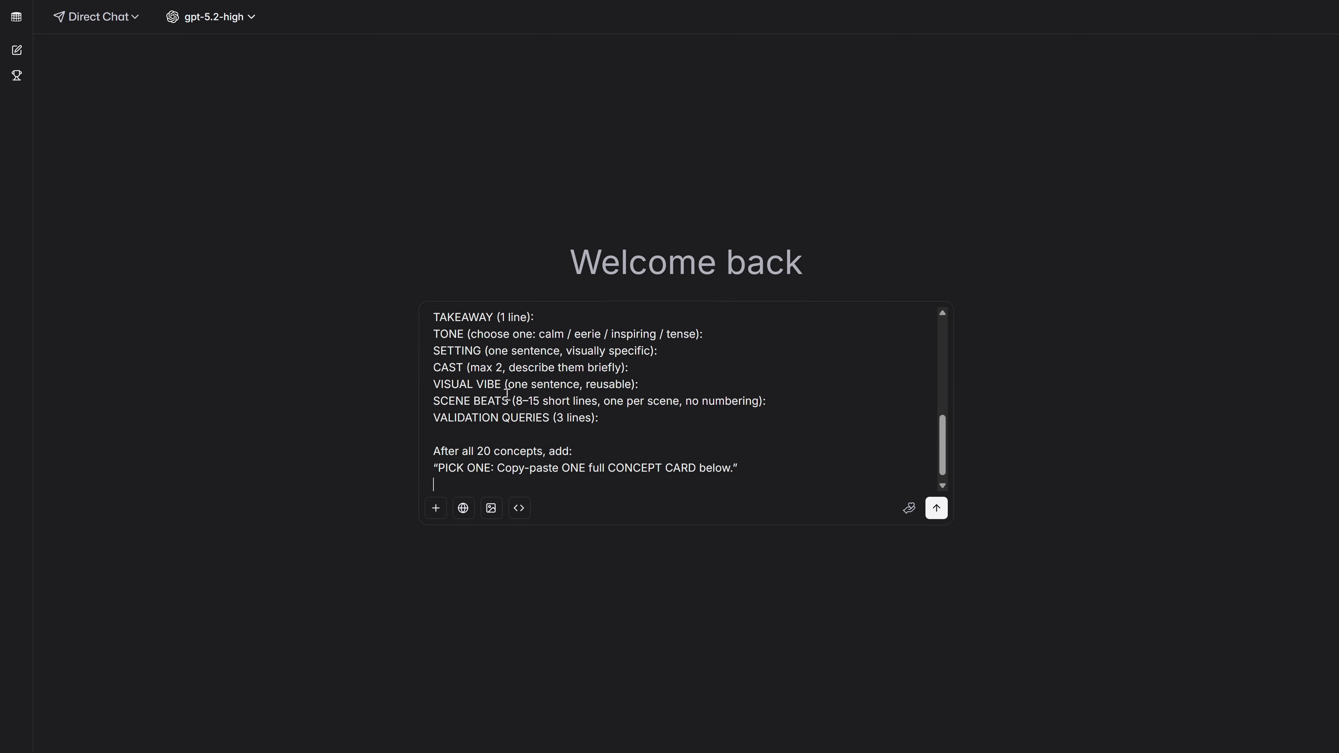
scroll(586, 389, up, 15)
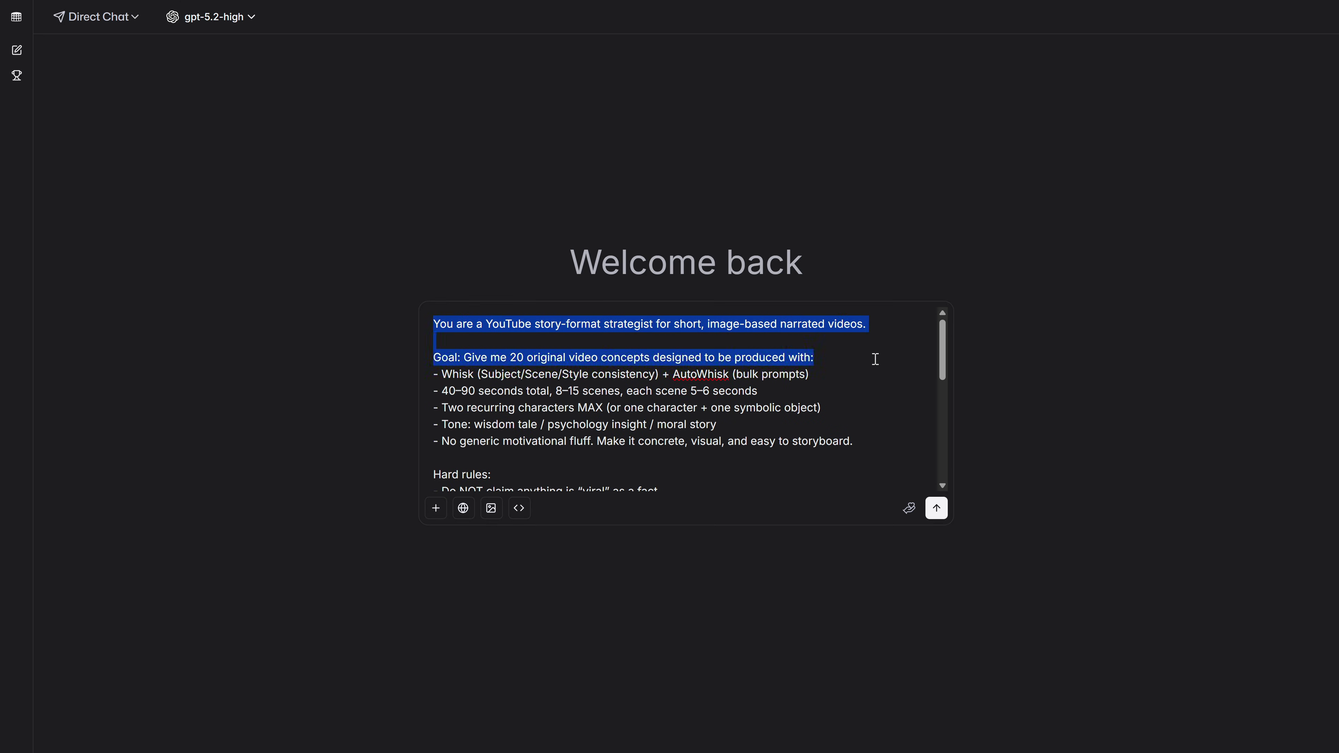
drag(877, 361, 888, 425)
click(886, 436)
scroll(525, 413, down, 4)
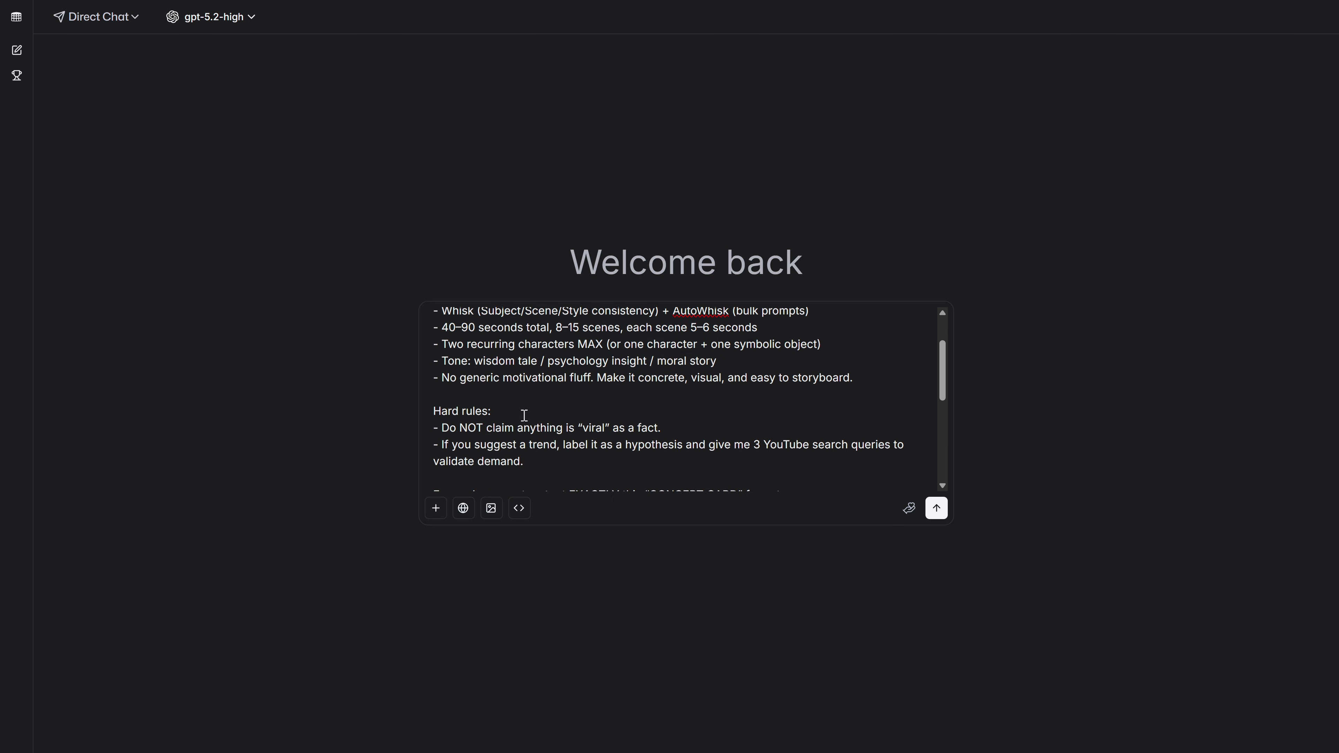
scroll(685, 432, down, 2)
key(Return)
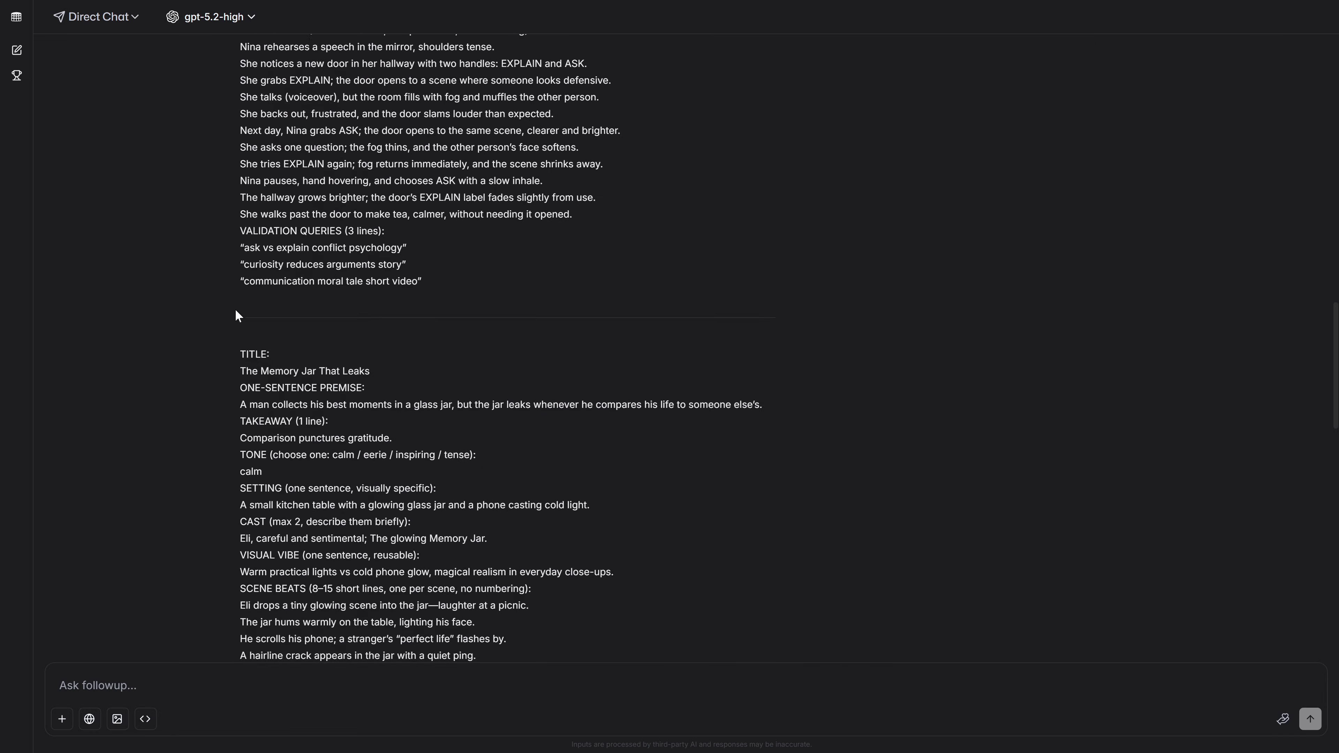
Paste the chosen Noise-Canceling Crown concept card into the followup box.
drag(237, 166, 438, 516)
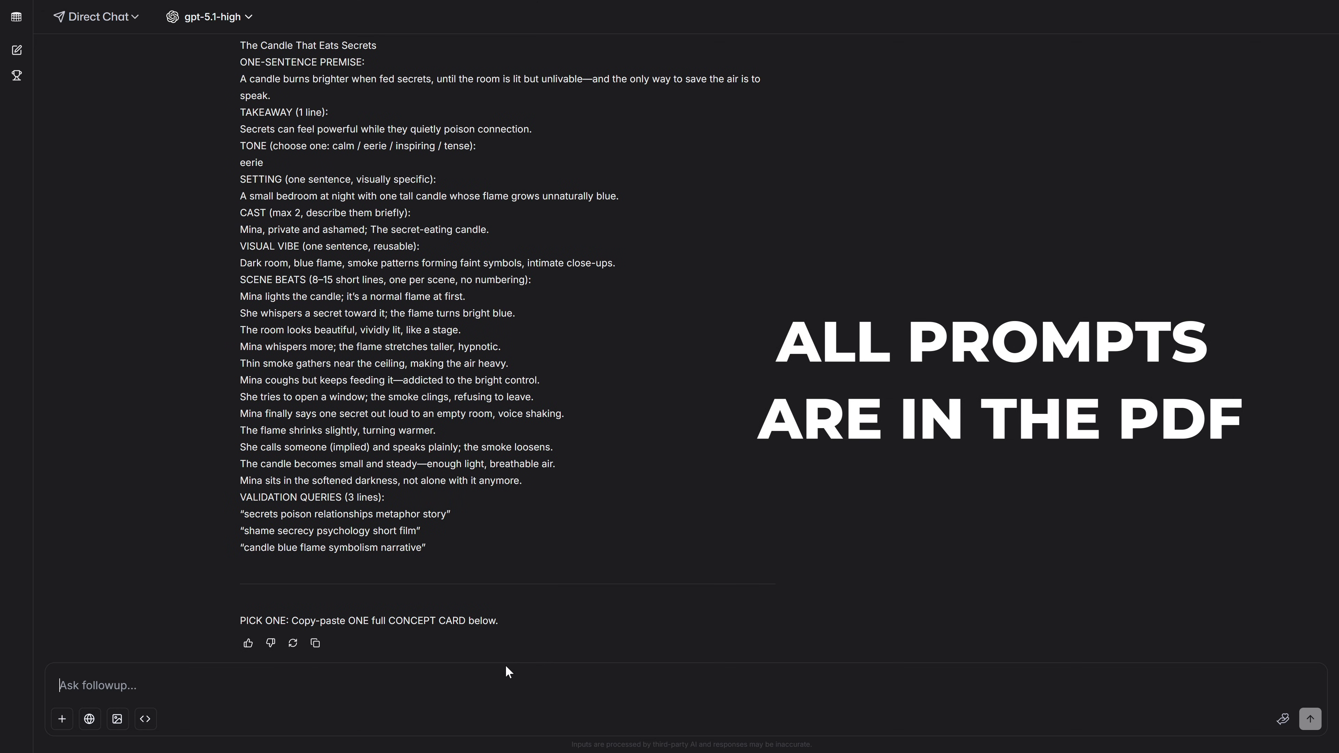
key(ctrl+v)
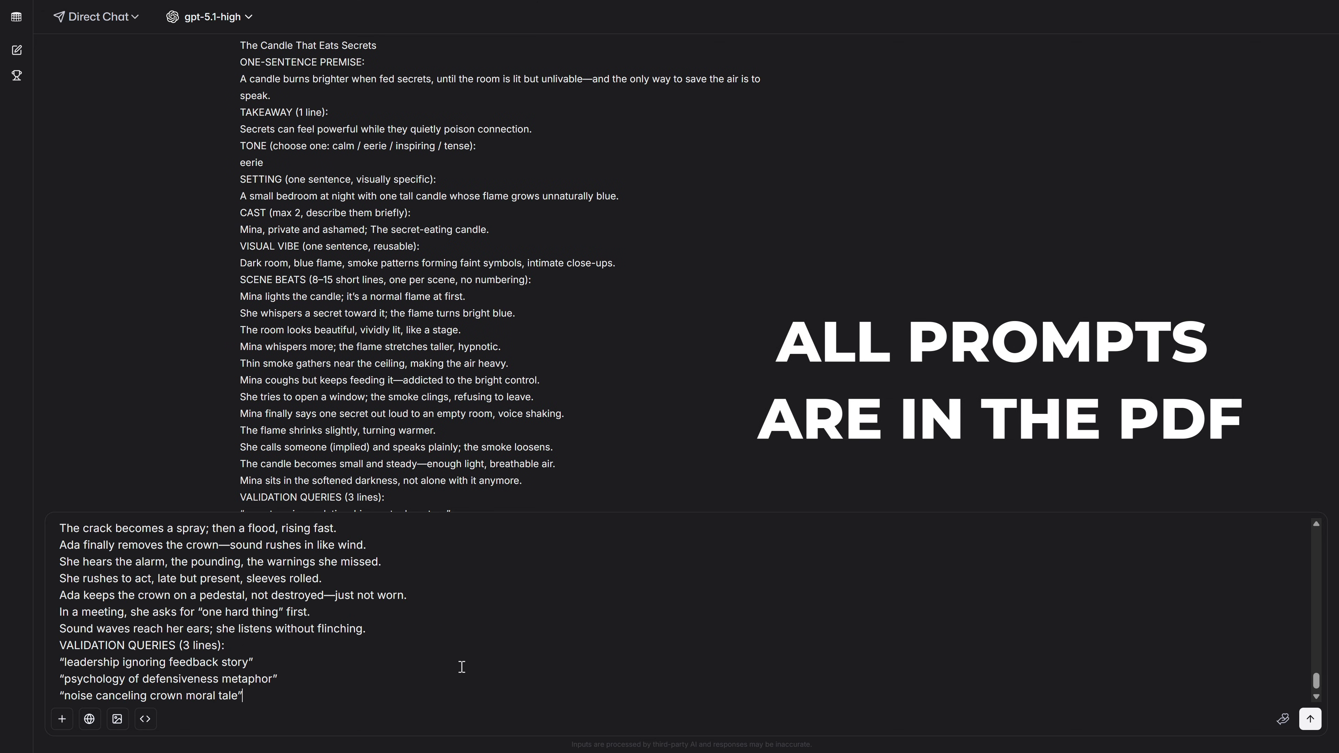
scroll(459, 659, up, 10)
scroll(432, 655, down, 8)
drag(123, 617, 268, 717)
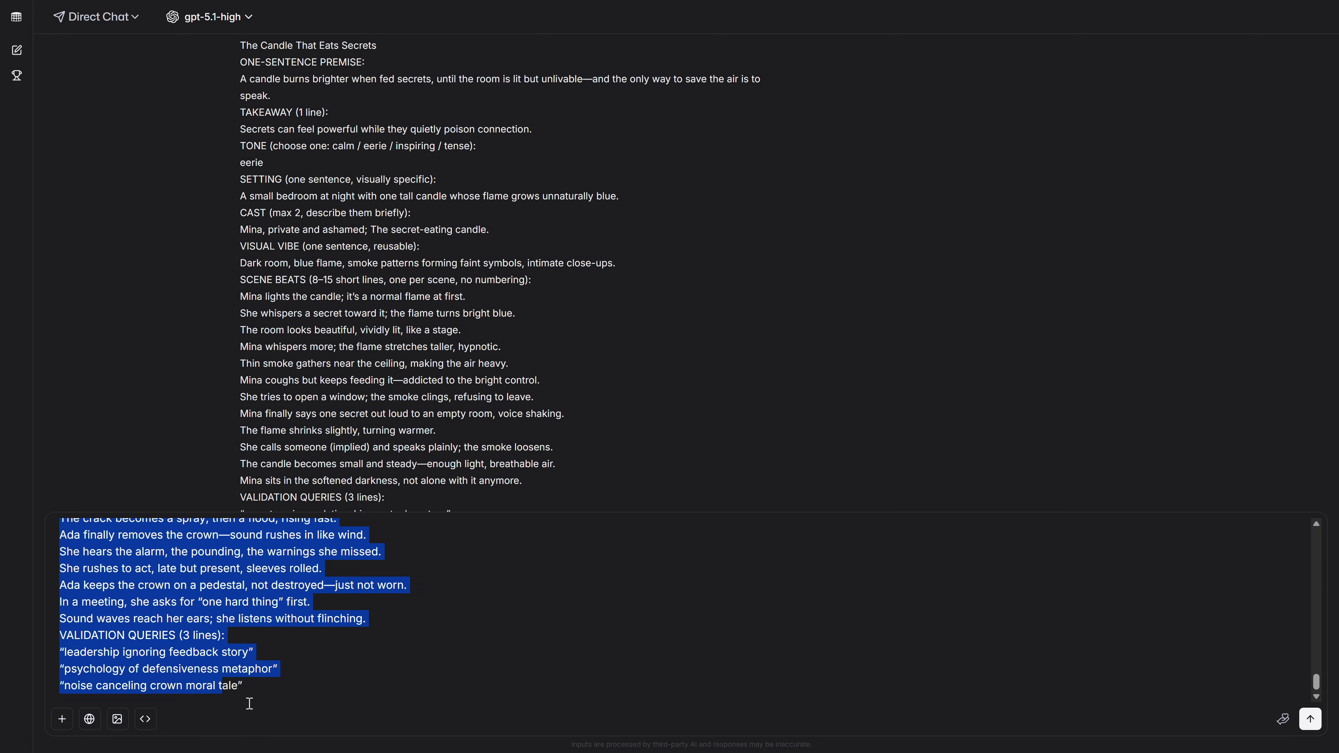
Send the crown concept followup and select the subject and style prompt sections of the reply.
click(1311, 721)
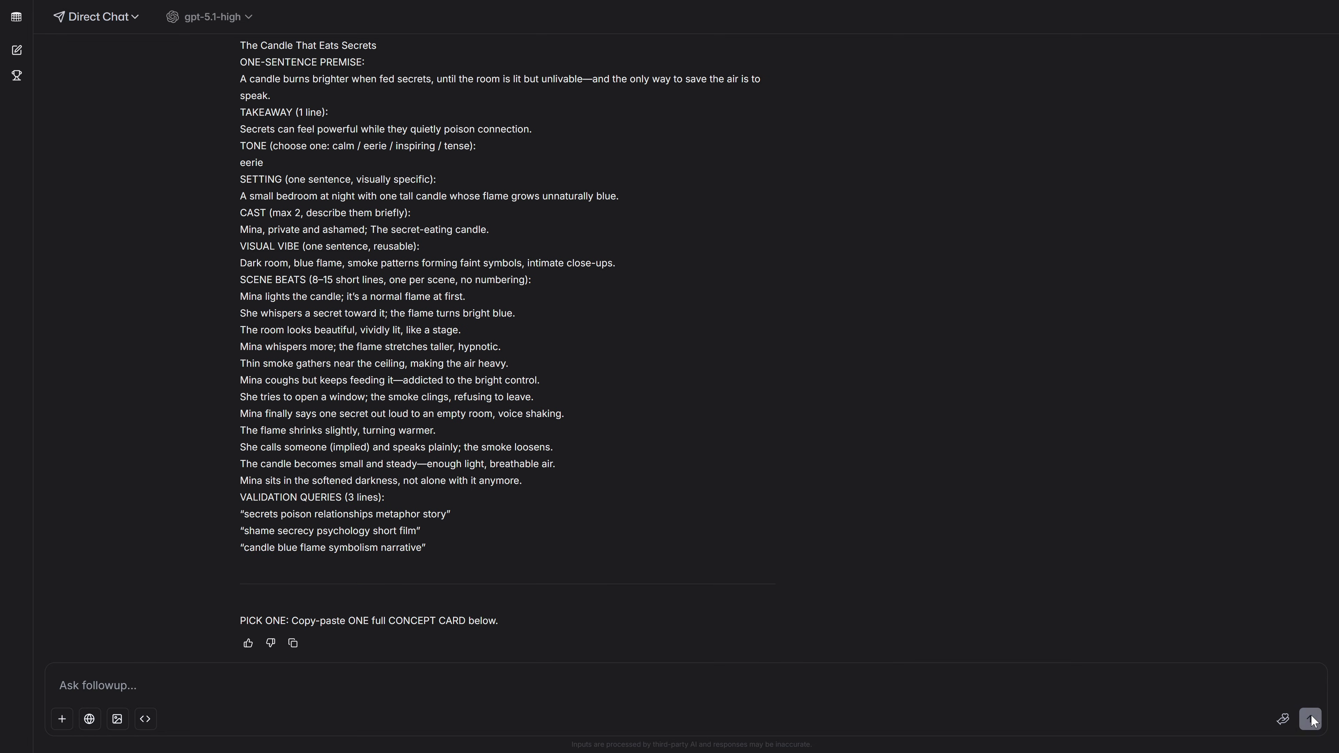
scroll(740, 292, down, 3)
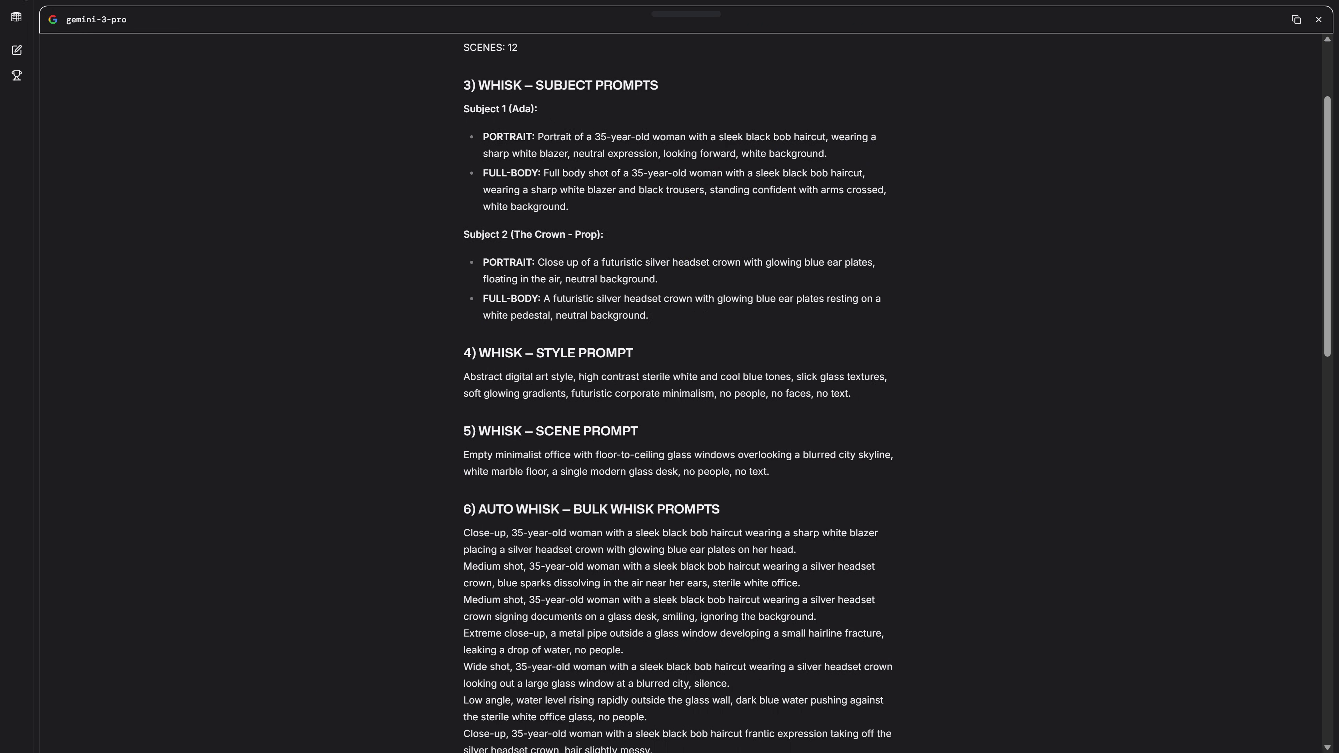
drag(462, 85, 546, 330)
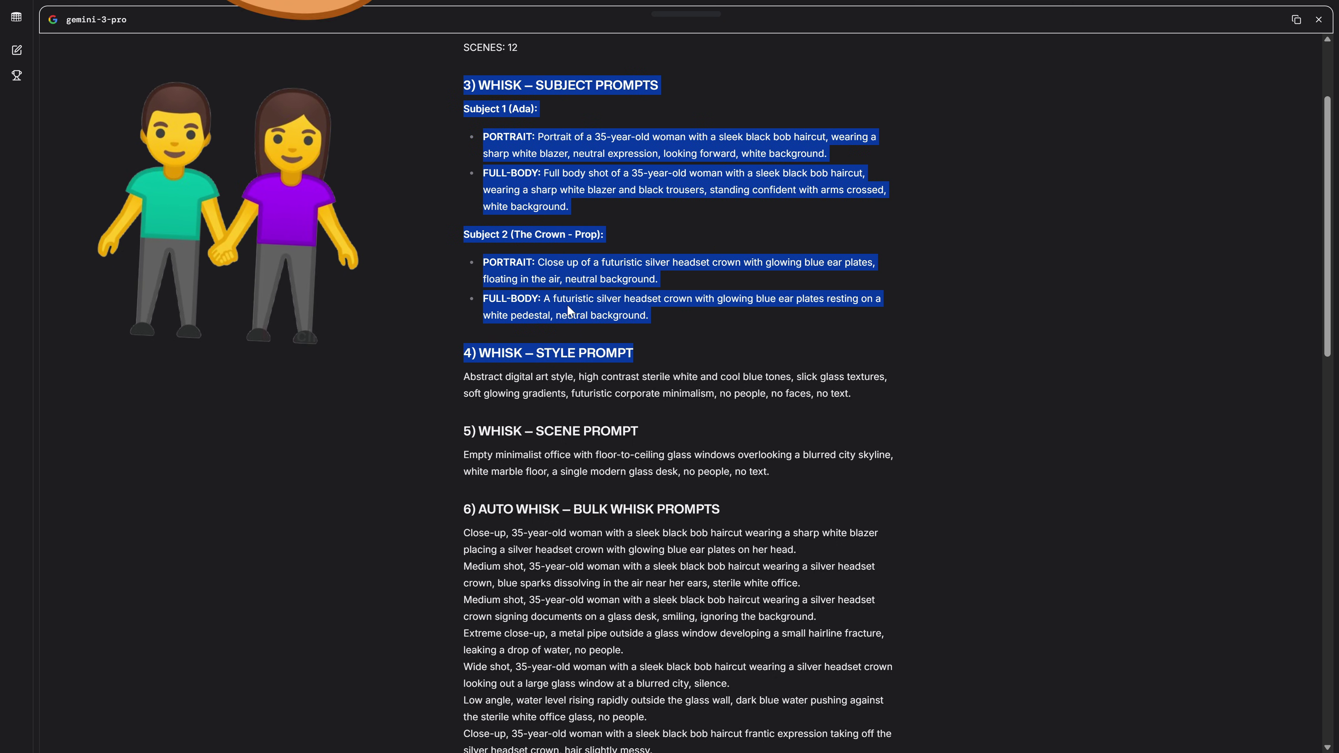
drag(447, 331, 893, 486)
click(894, 485)
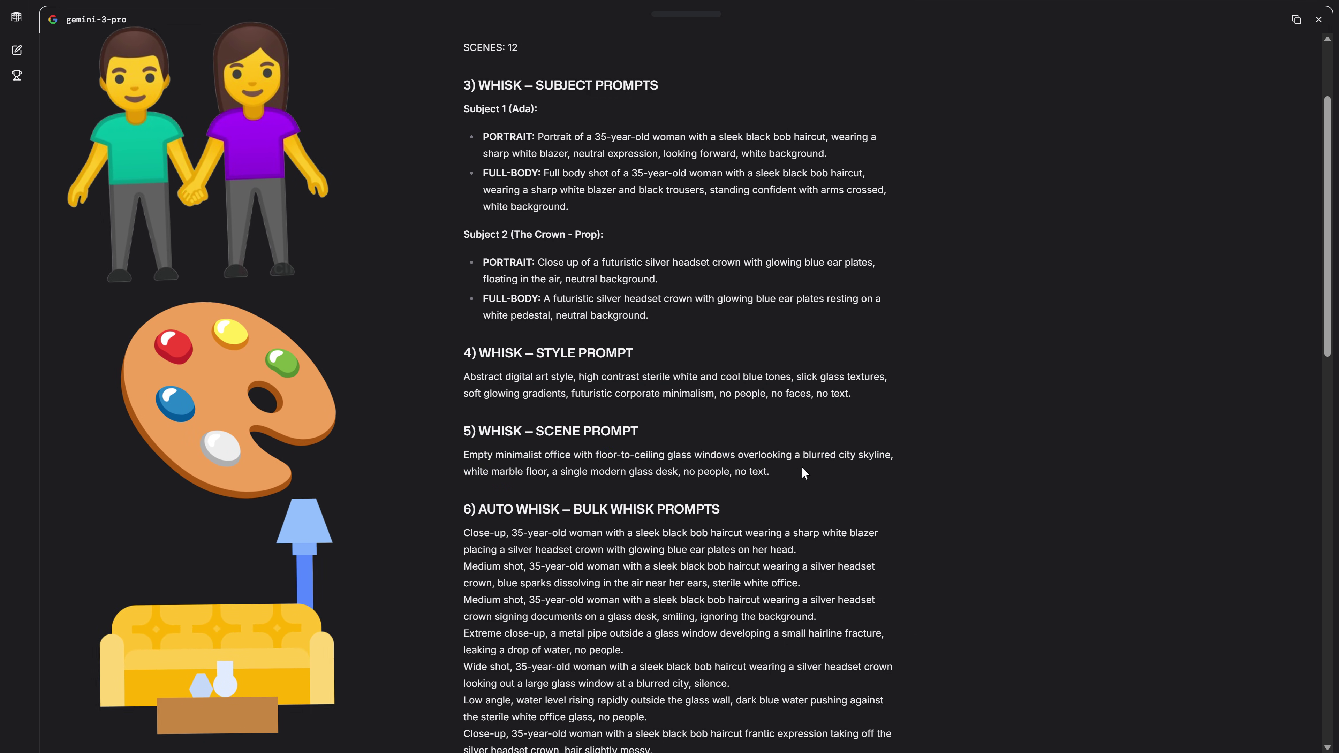
Select the bulk Whisk prompt lines from the production plan.
scroll(442, 258, down, 5)
drag(504, 277, 692, 591)
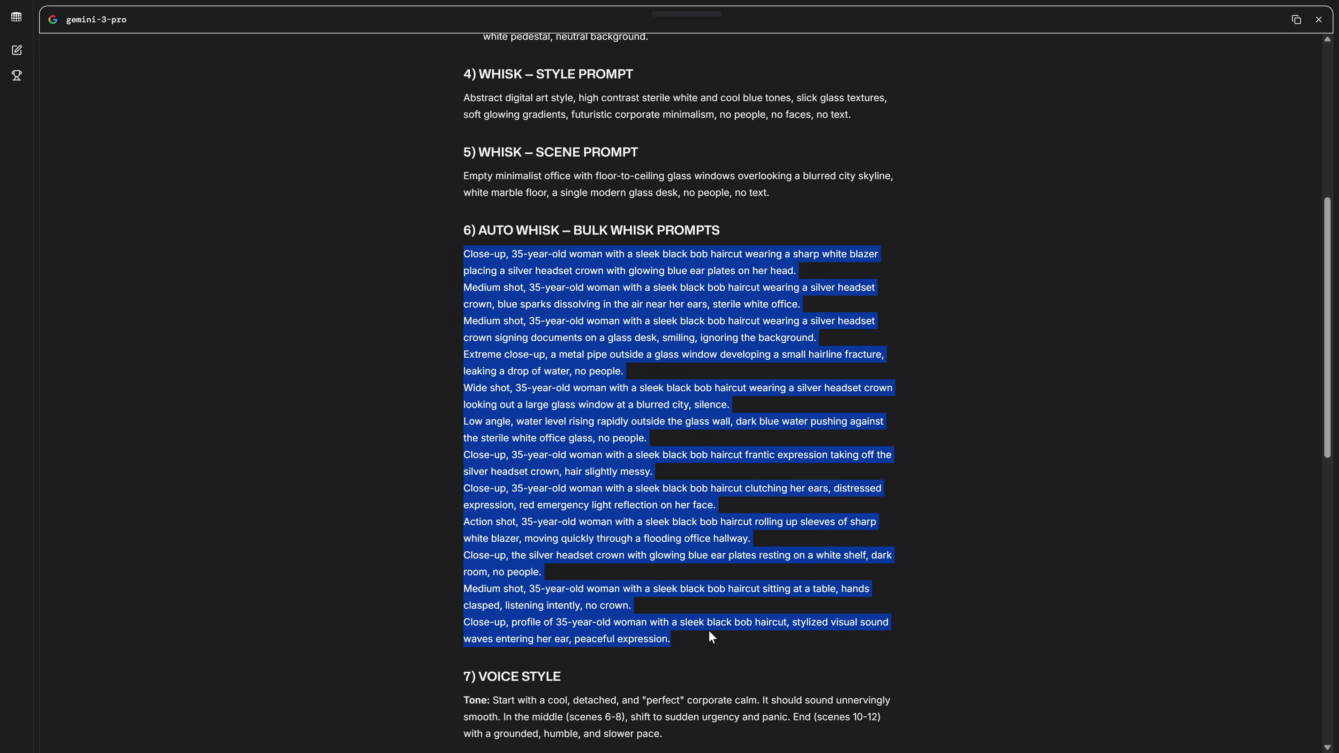
click(648, 660)
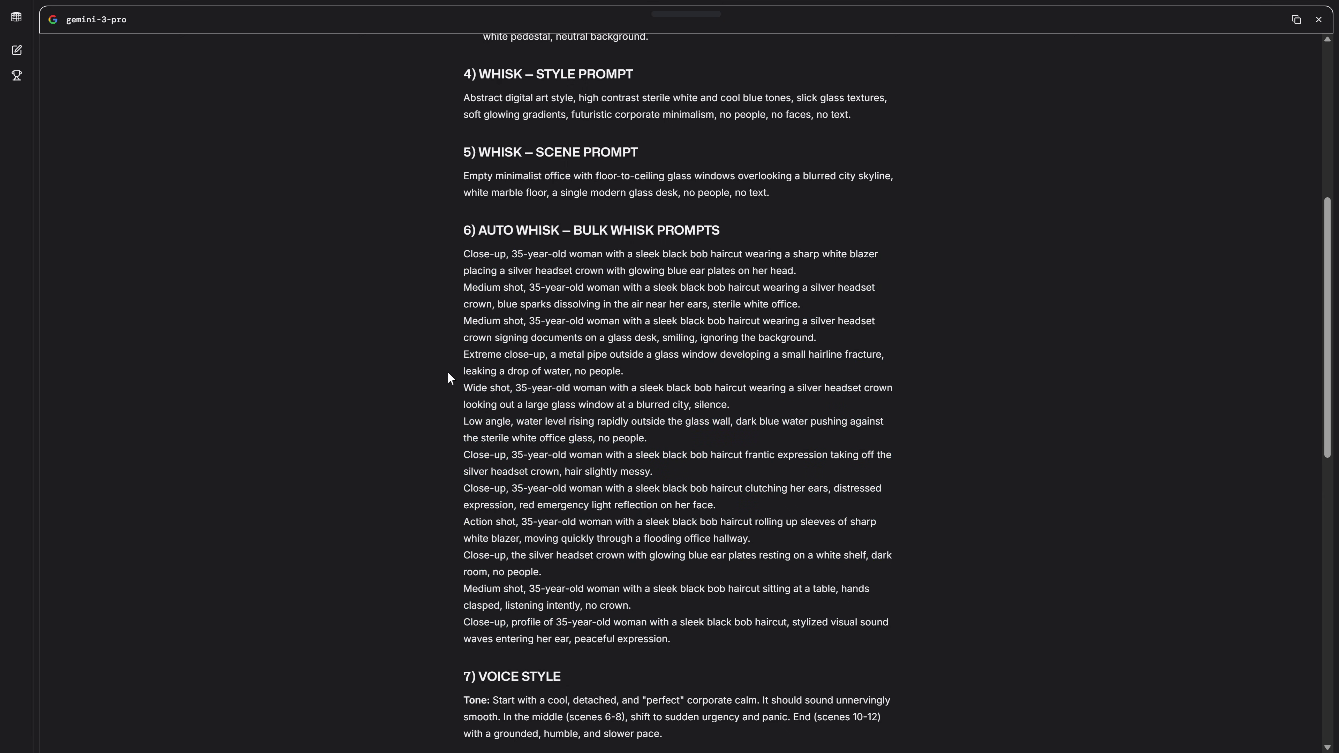
double_click(483, 304)
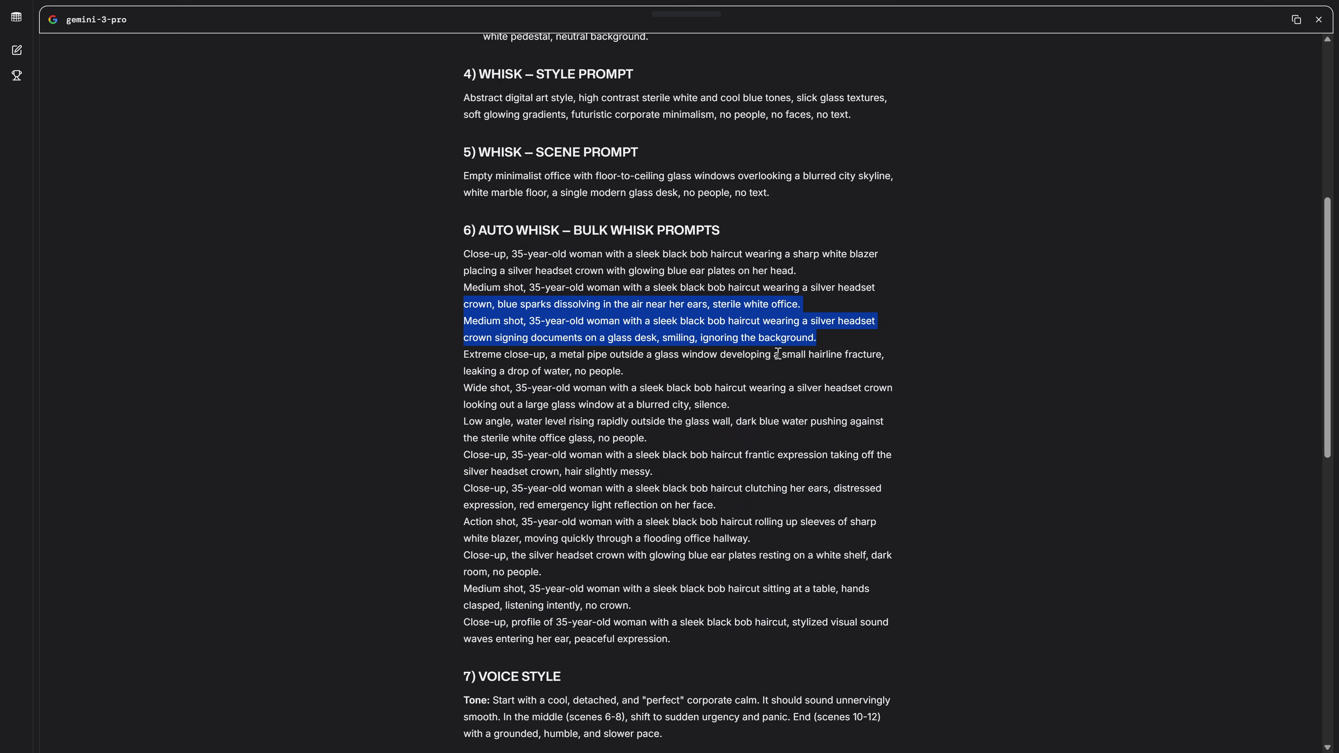
click(499, 387)
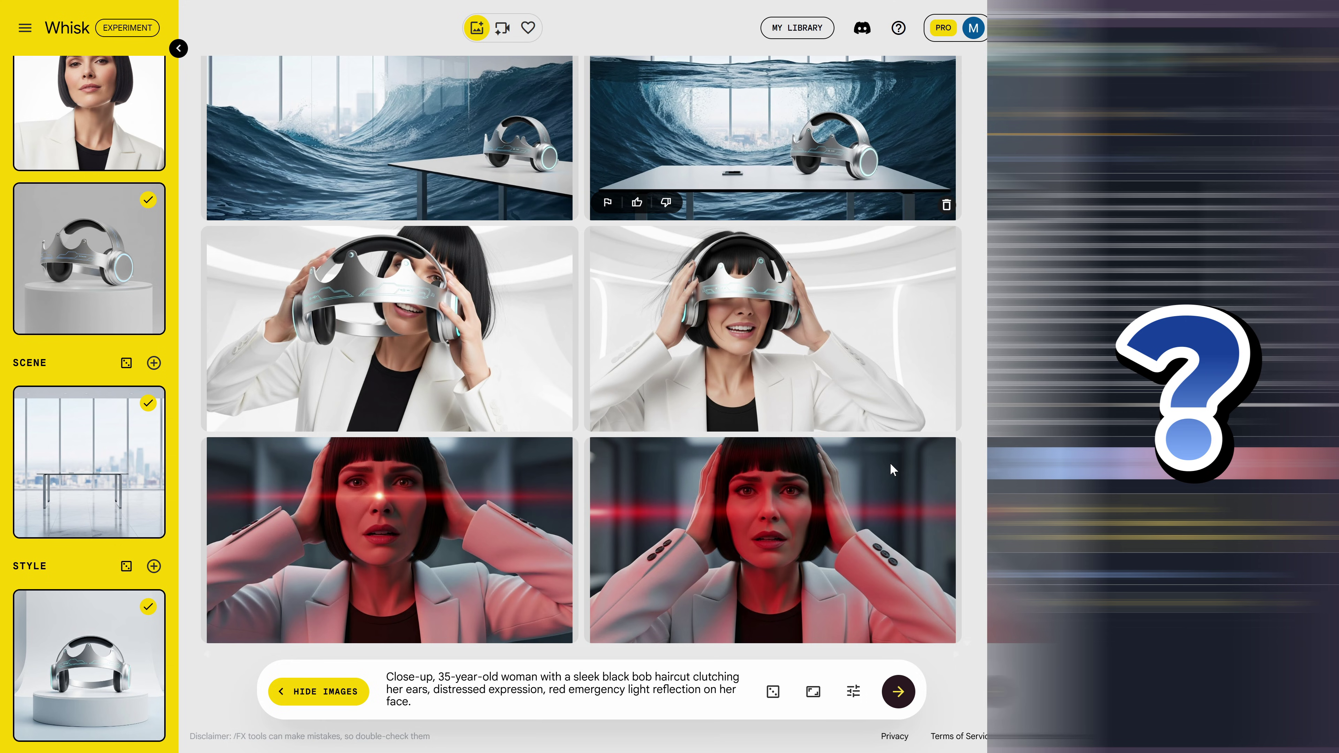
Replace Whisk's prompt with the flooding-hallway action-shot prompt and generate images.
key(ctrl+a)
text(Action shot, 35-year-old woman with a sleek black bob haircut rolling up sleeves of sharp white blazer, moving quickly through a flooding office hallway.)
key(Return)
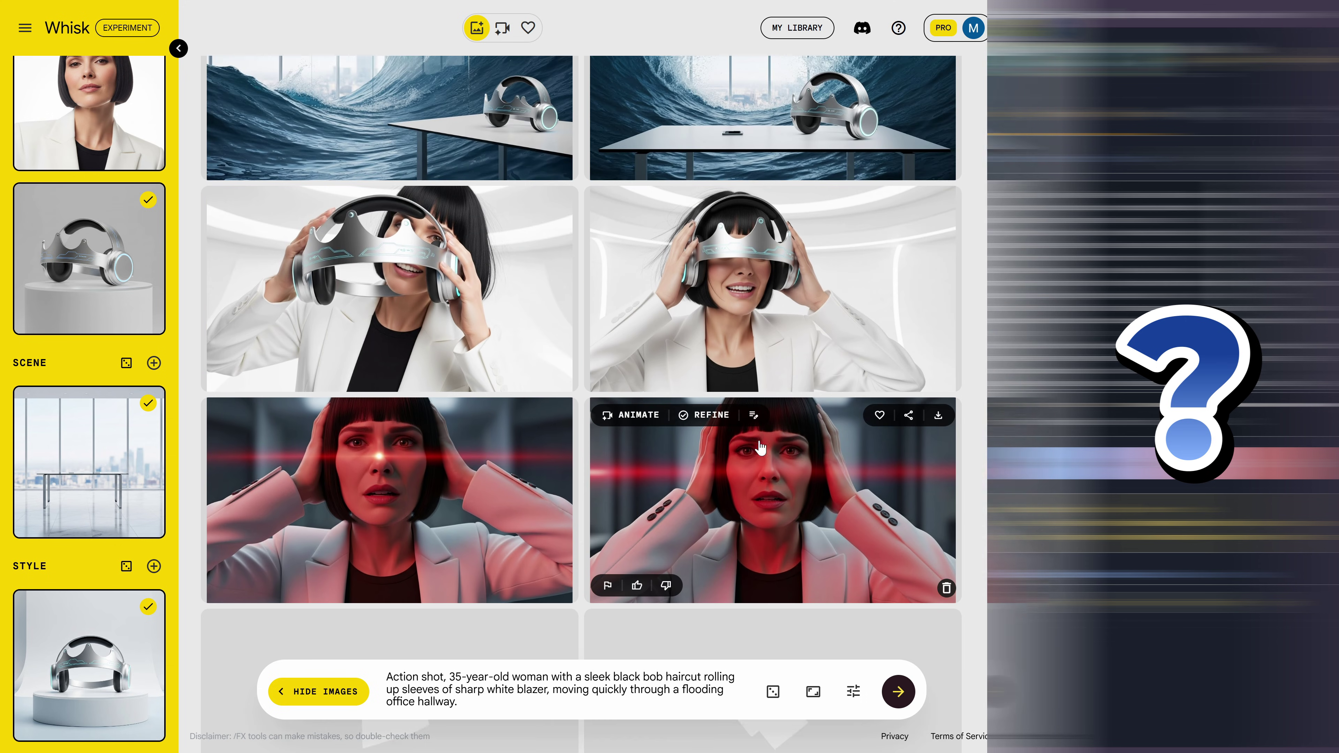
scroll(758, 438, up, 4)
scroll(791, 432, down, 7)
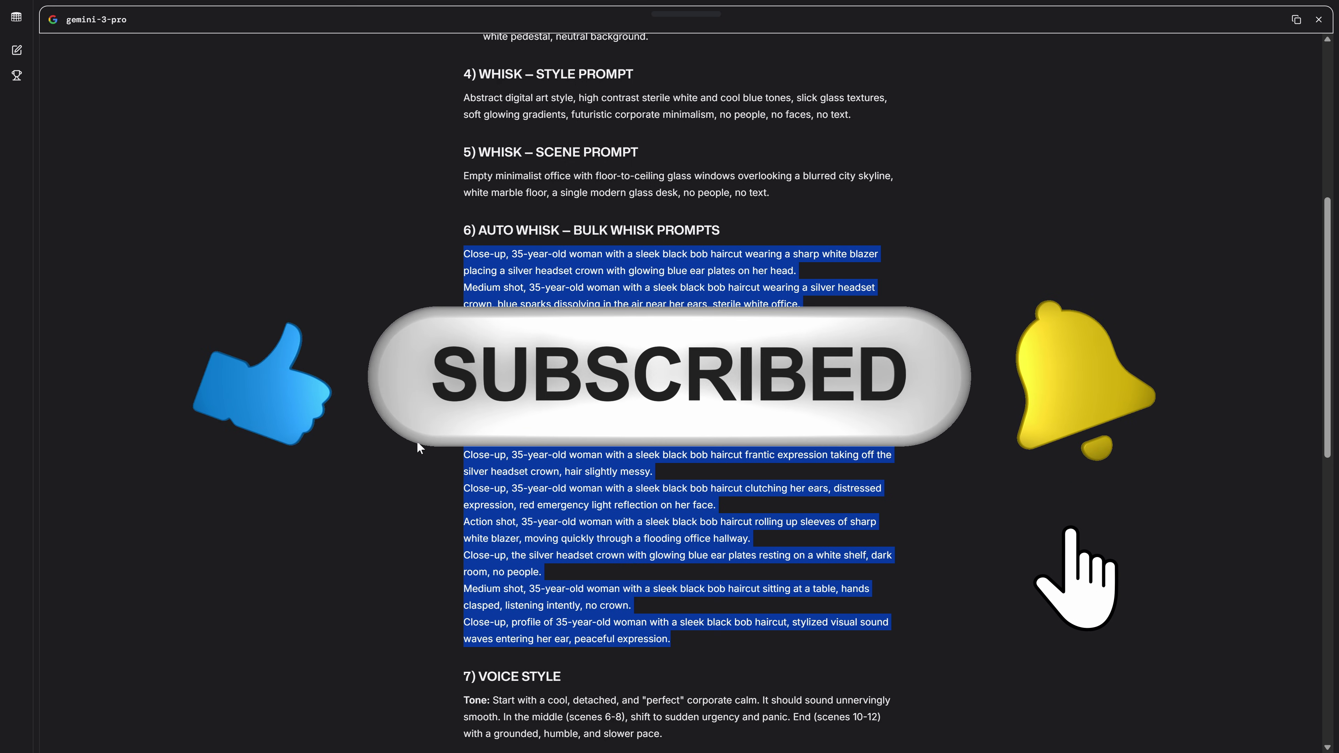
Generate portrait and full-body shots of the white-blazer woman, setting the portrait as subject.
scroll(428, 449, up, 4)
click(428, 449)
scroll(488, 276, up, 4)
key(ctrl+c)
key(alt+Tab)
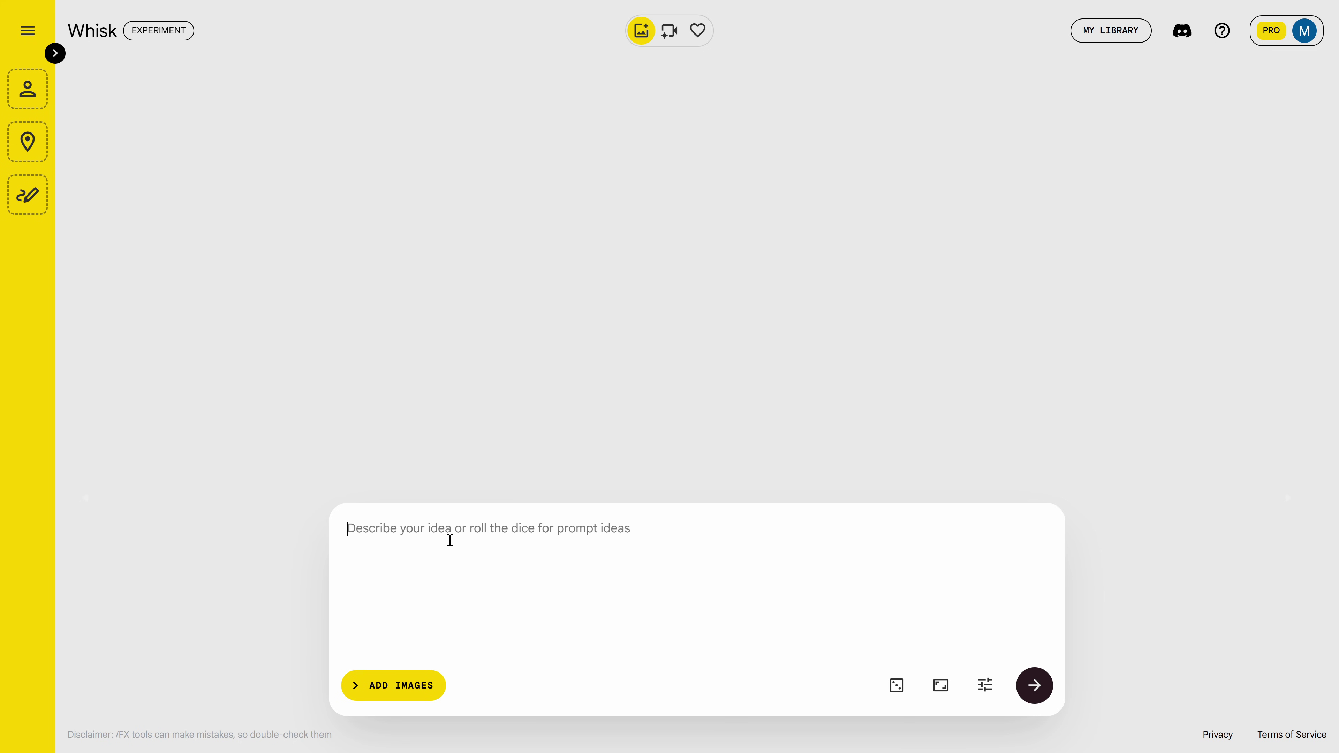
key(ctrl+v)
key(Return)
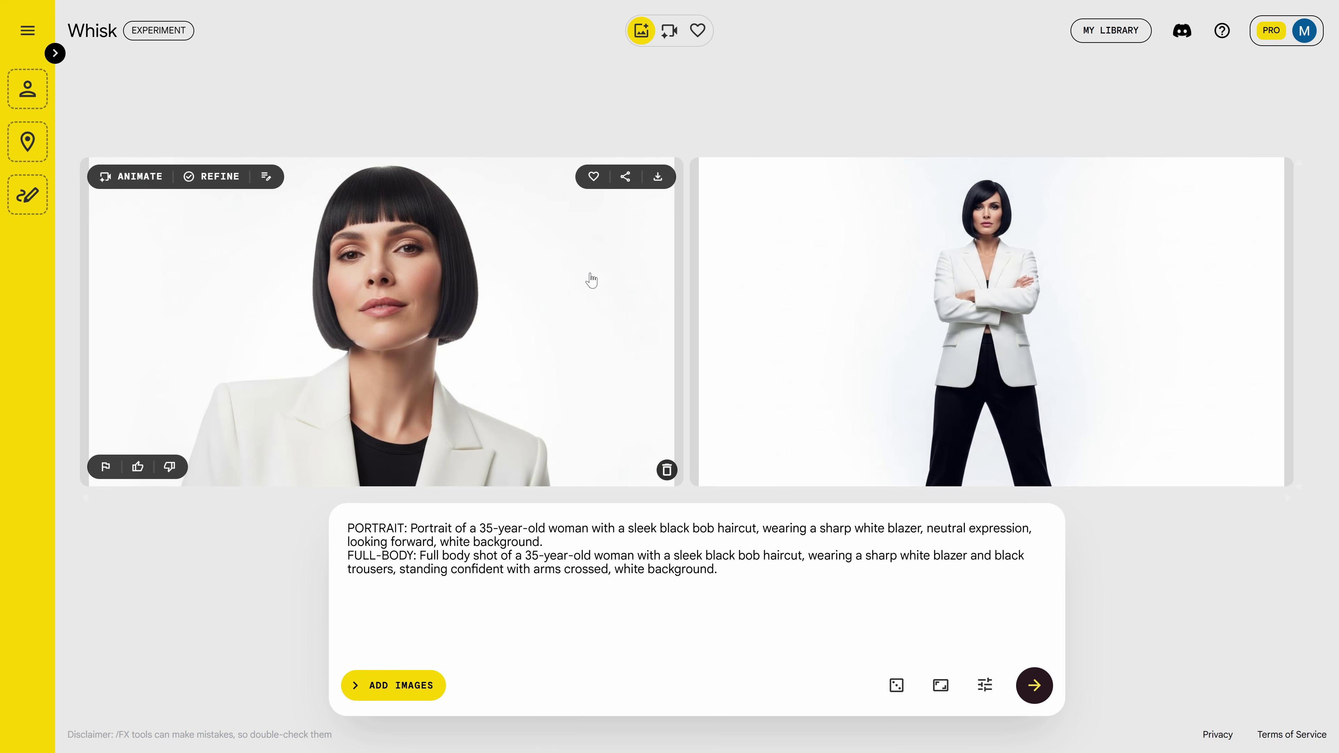
click(55, 53)
drag(369, 319, 168, 195)
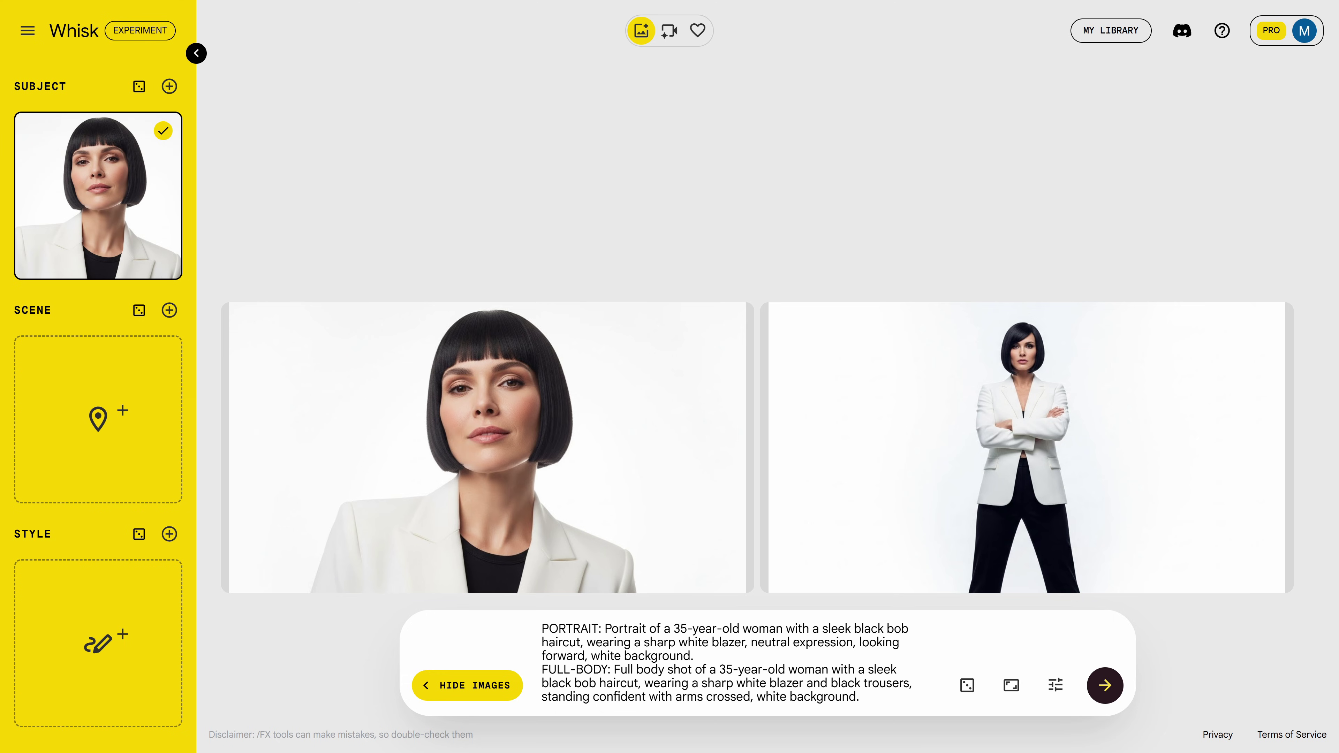
Add a second subject slot and fill it with a generated silver headset crown on a pedestal.
click(169, 86)
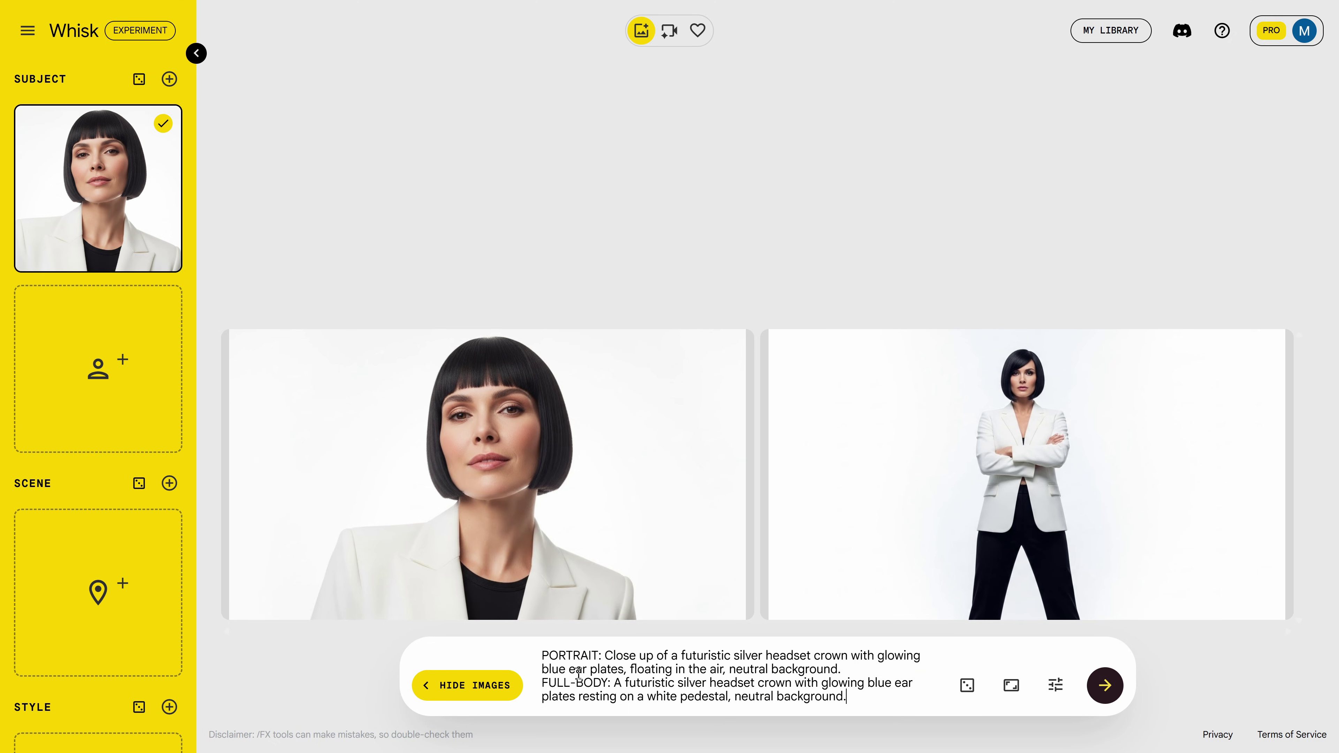
key(Return)
drag(439, 437, 110, 370)
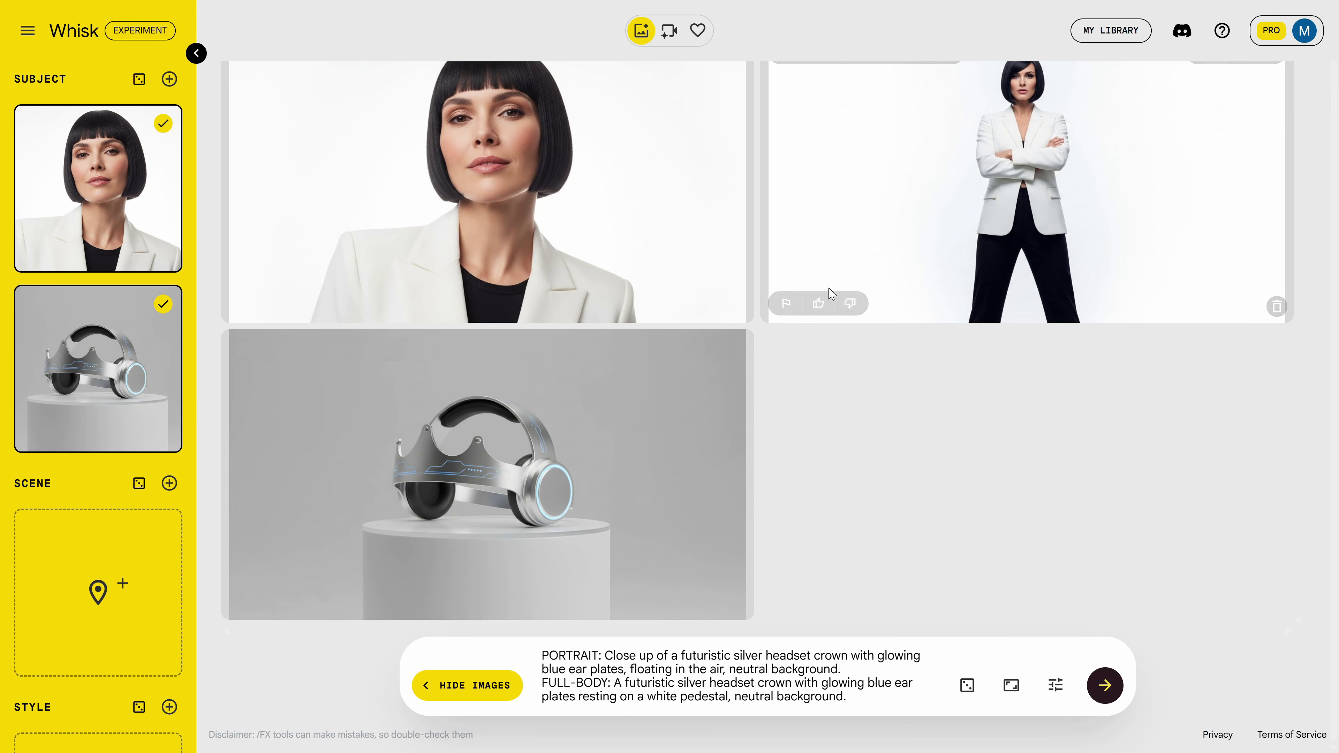
scroll(137, 464, down, 3)
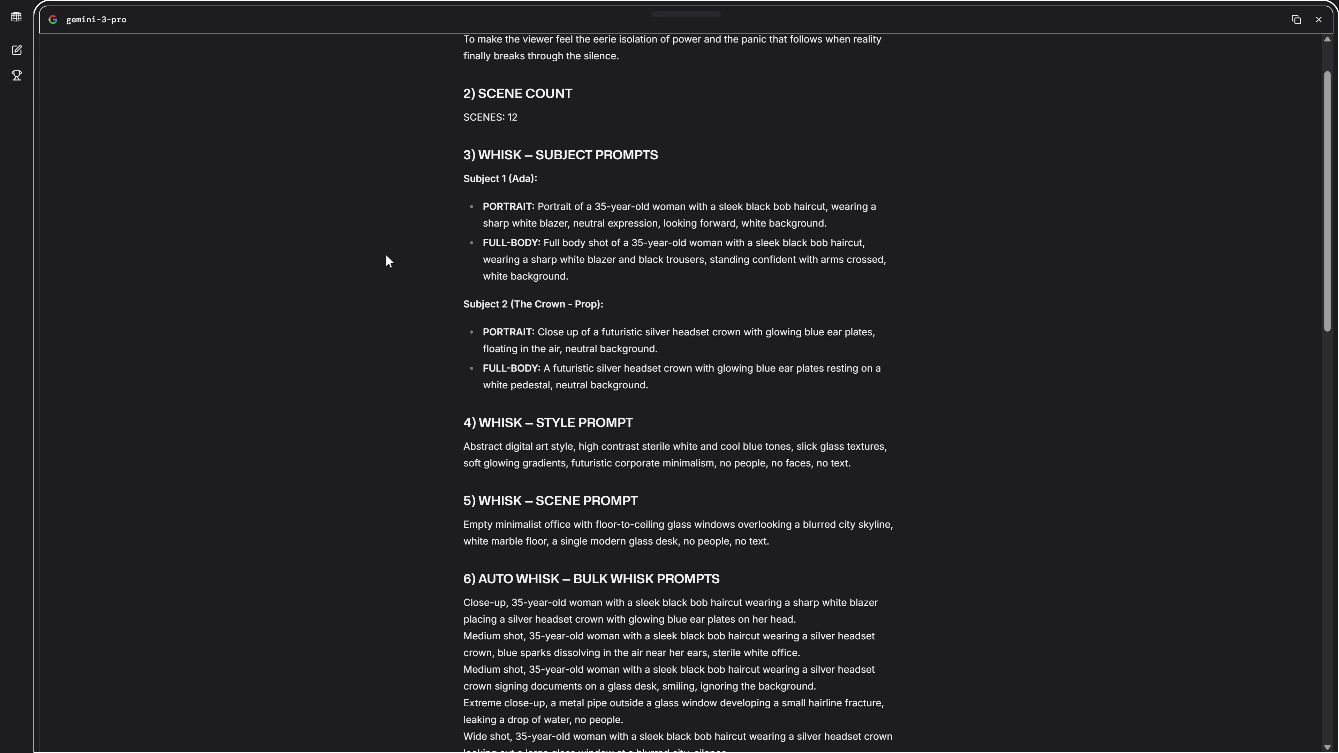
scroll(386, 254, down, 2)
Set the crown pedestal image as the style and an empty office image as the scene.
drag(462, 306, 789, 323)
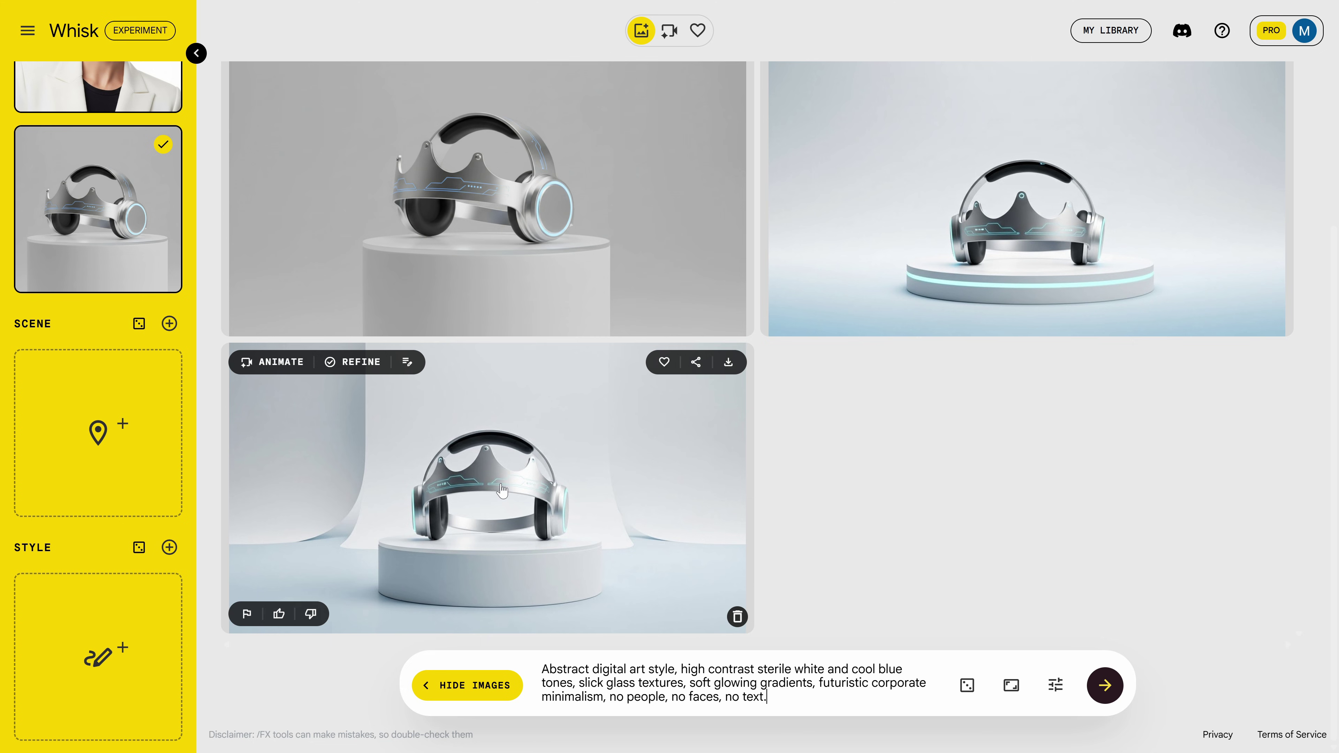
drag(477, 504, 132, 546)
drag(466, 383, 747, 414)
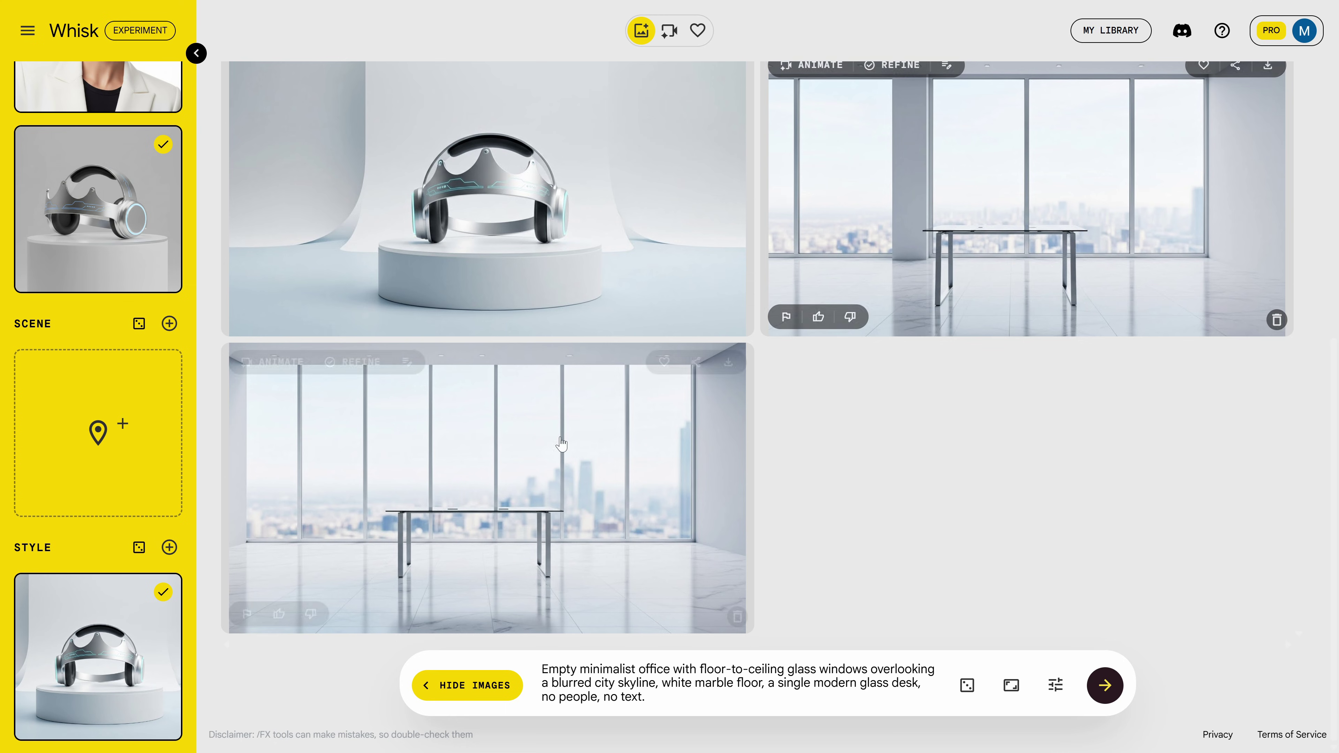
drag(561, 445, 108, 293)
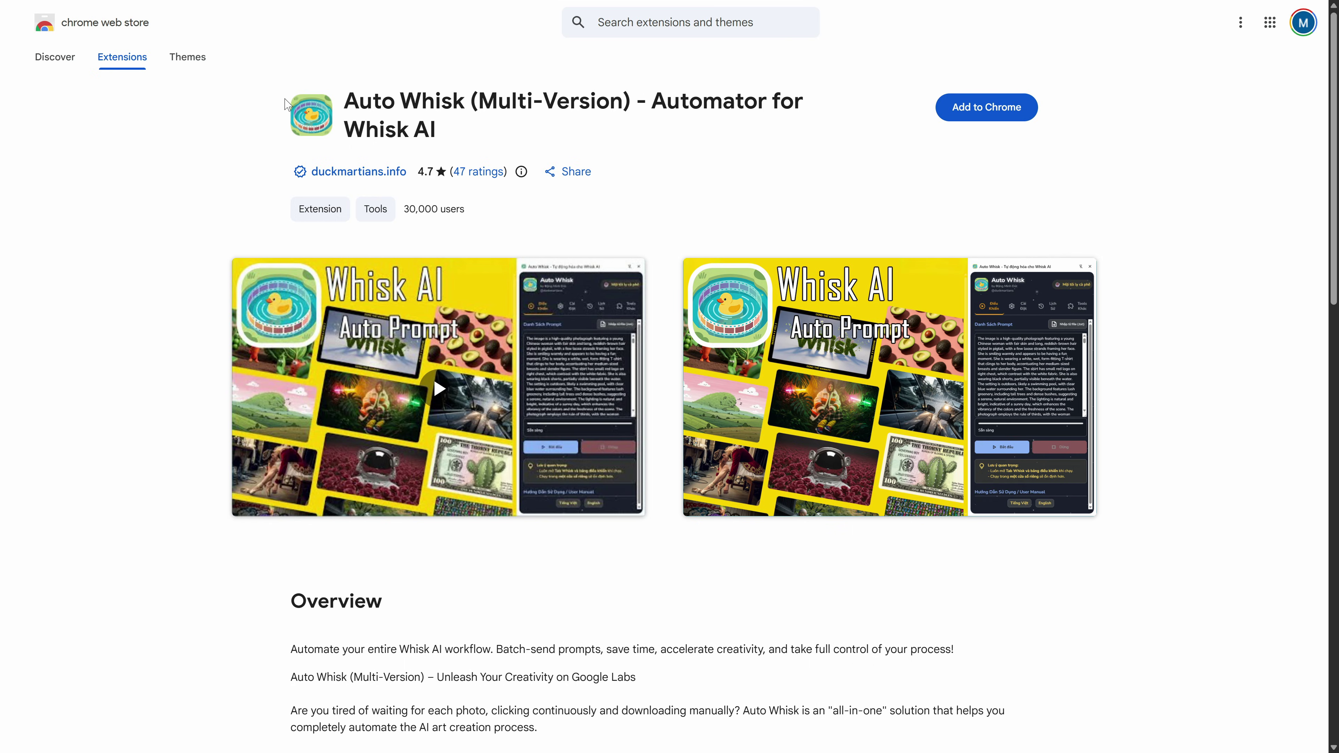
Add the Auto Whisk (Multi-Version) extension to Chrome and check it in the extensions list.
drag(292, 105, 482, 130)
click(902, 131)
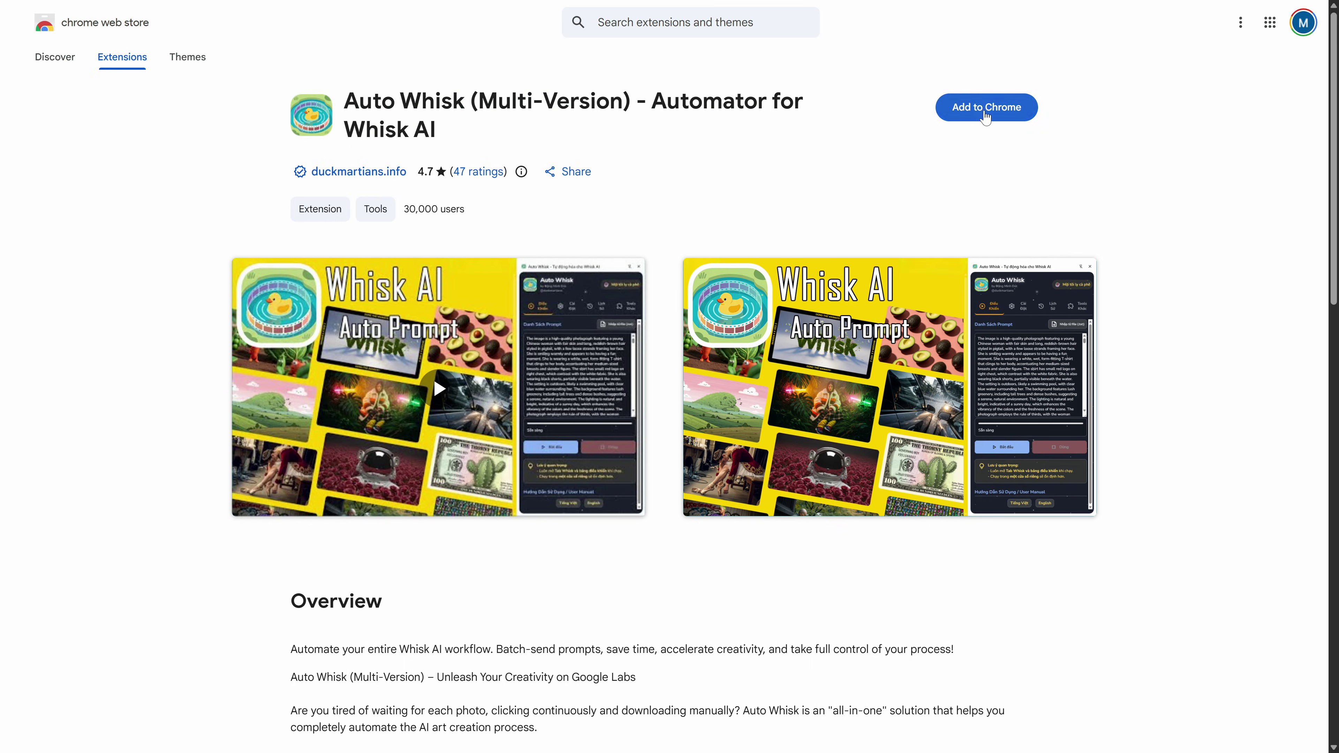
click(984, 111)
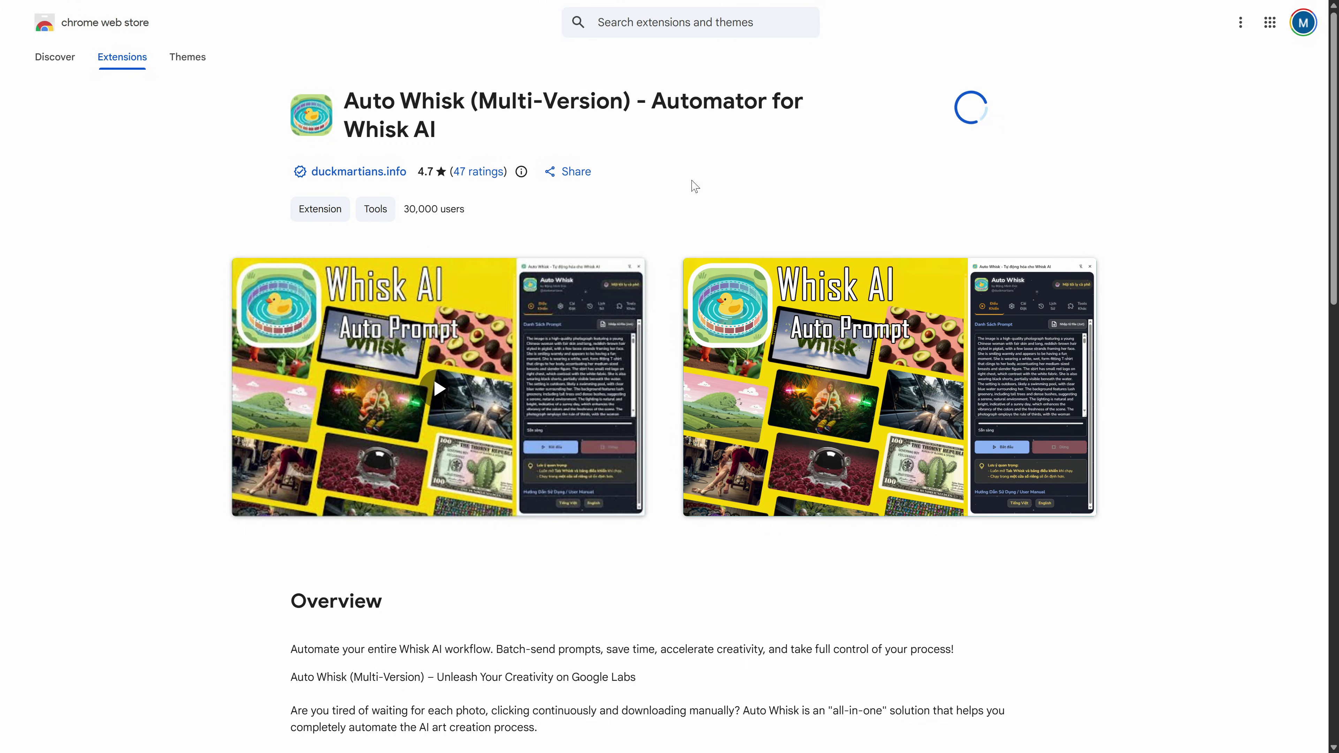
click(1236, 44)
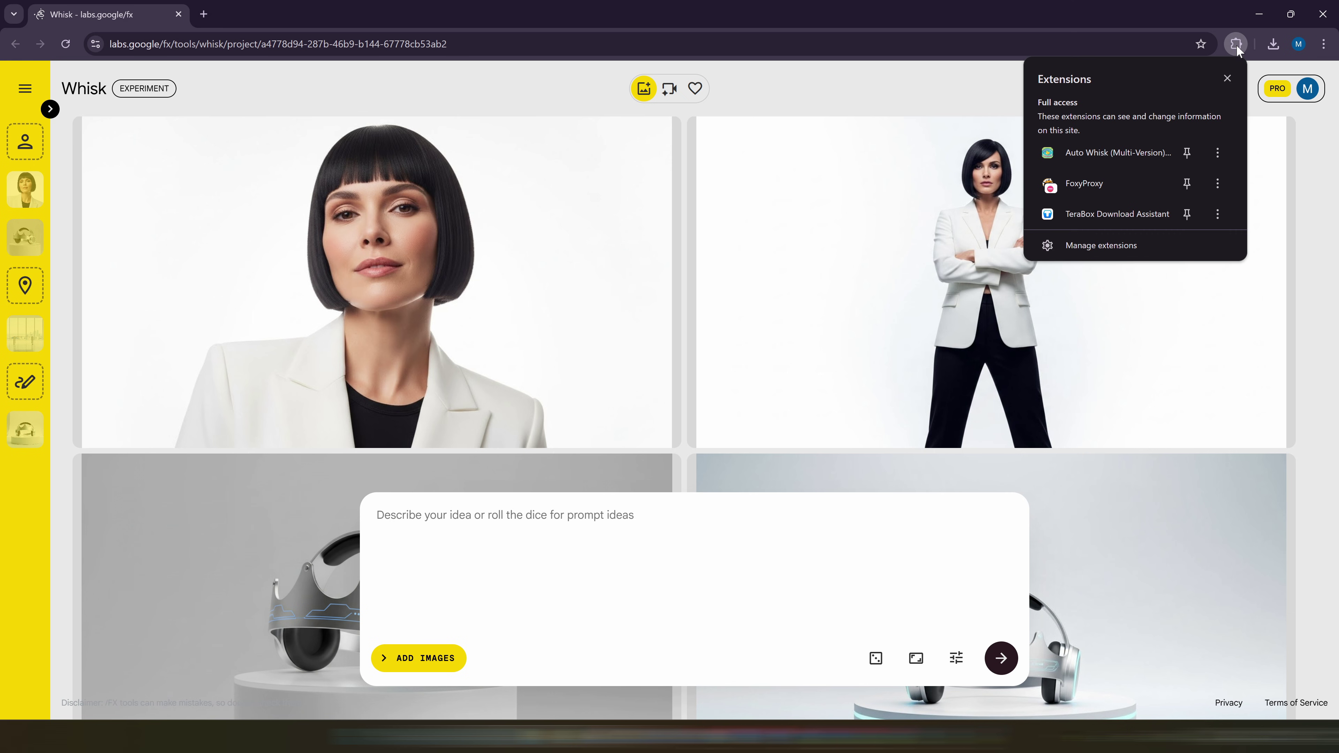
Open Auto Whisk's control panel and paste the bulk crown-story prompts into its Prompt List.
click(1136, 155)
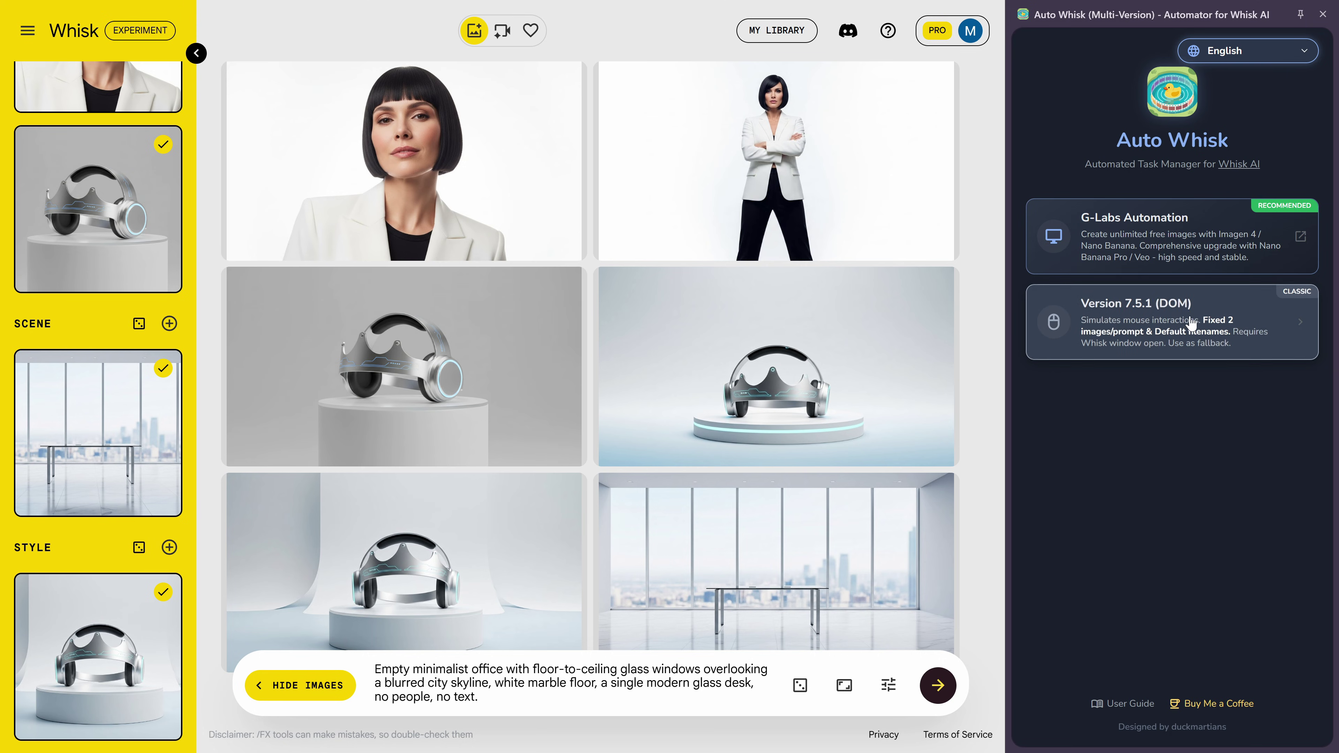
click(1180, 317)
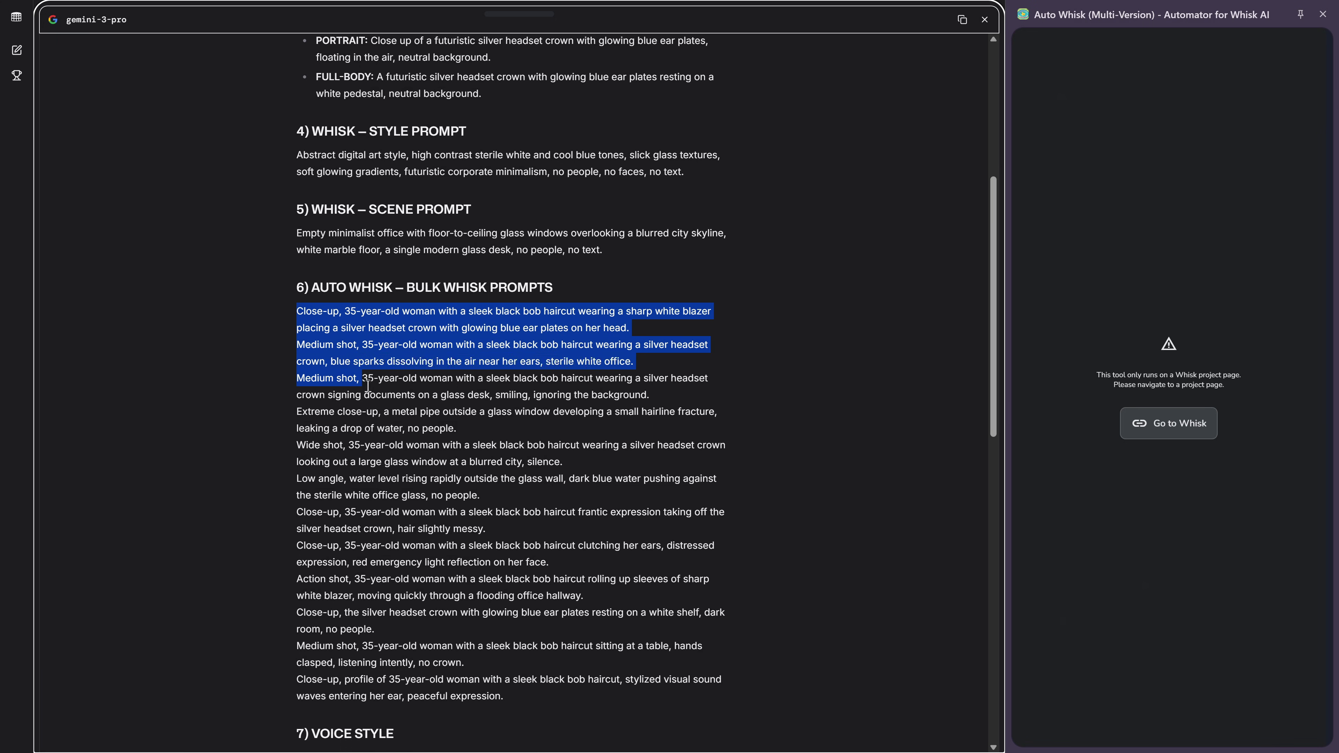
drag(527, 438, 553, 575)
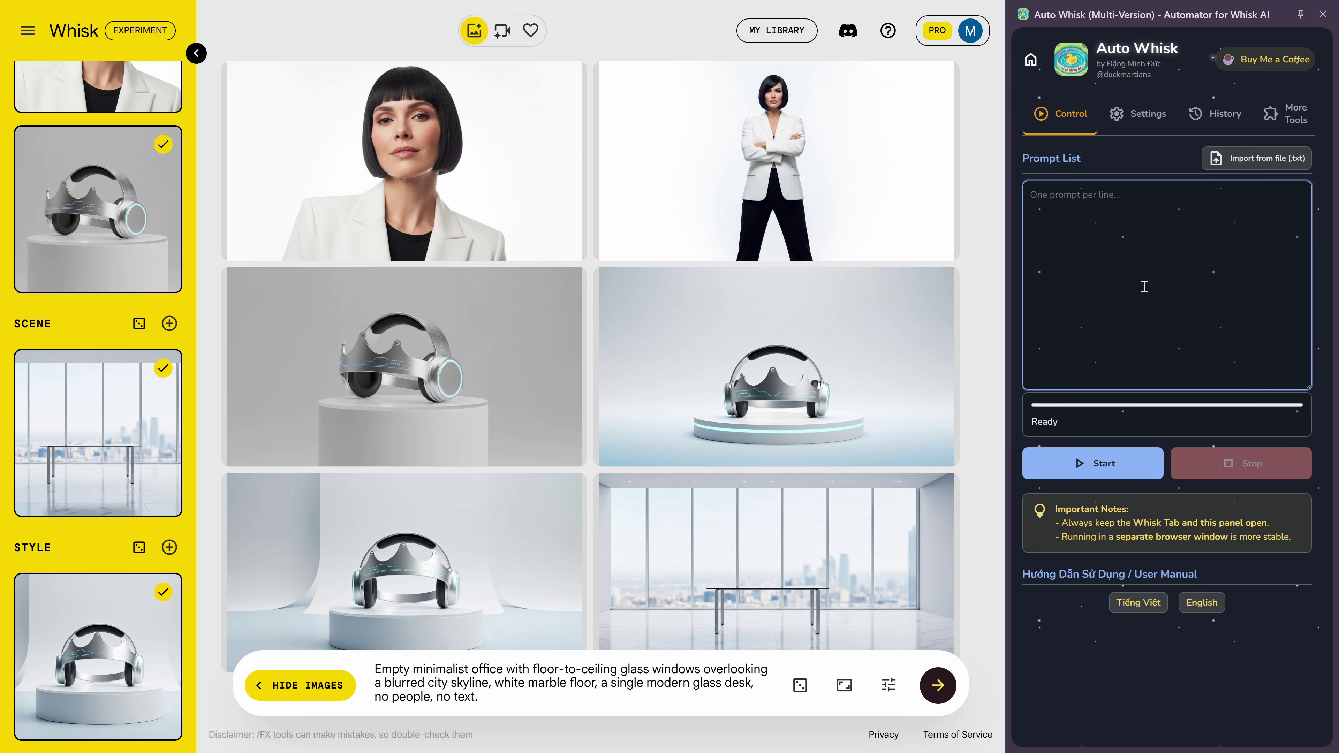
key(ctrl+v)
scroll(1163, 311, up, 5)
scroll(1163, 311, down, 5)
drag(1029, 503, 1293, 562)
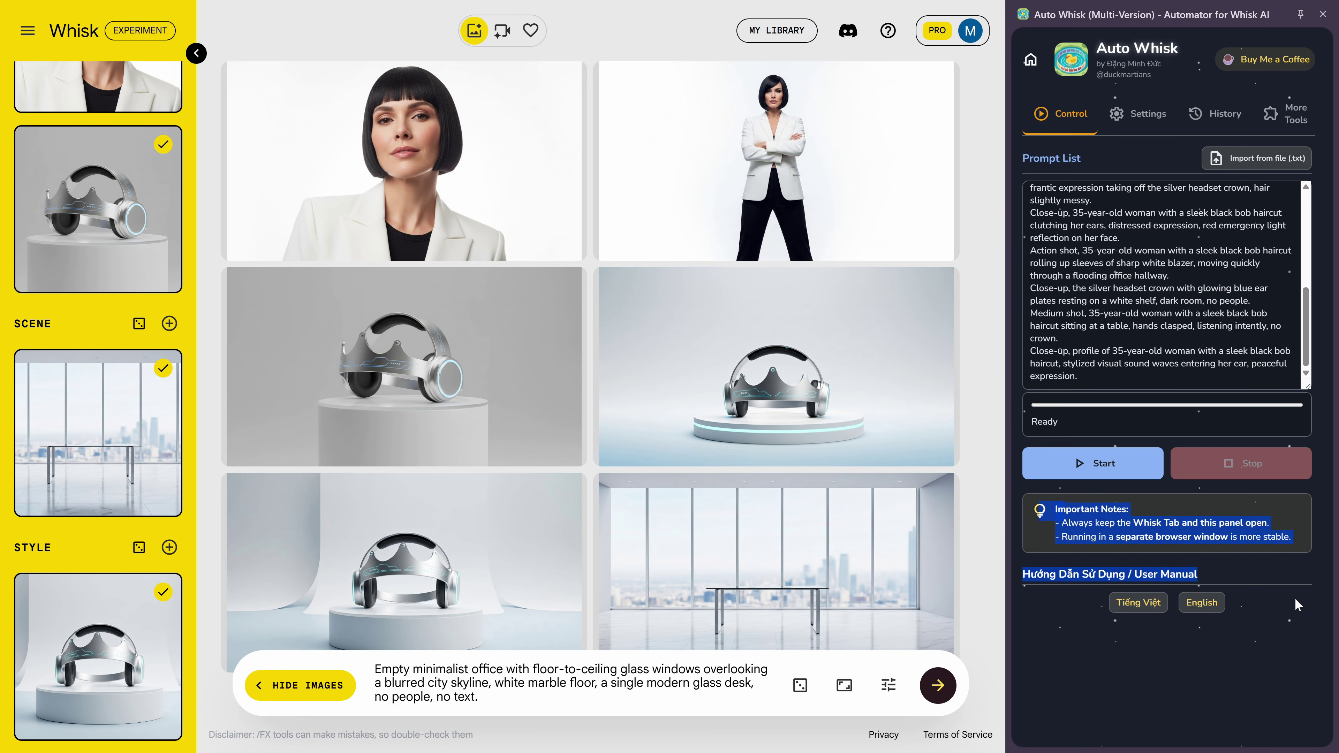
click(1288, 654)
scroll(1258, 337, up, 5)
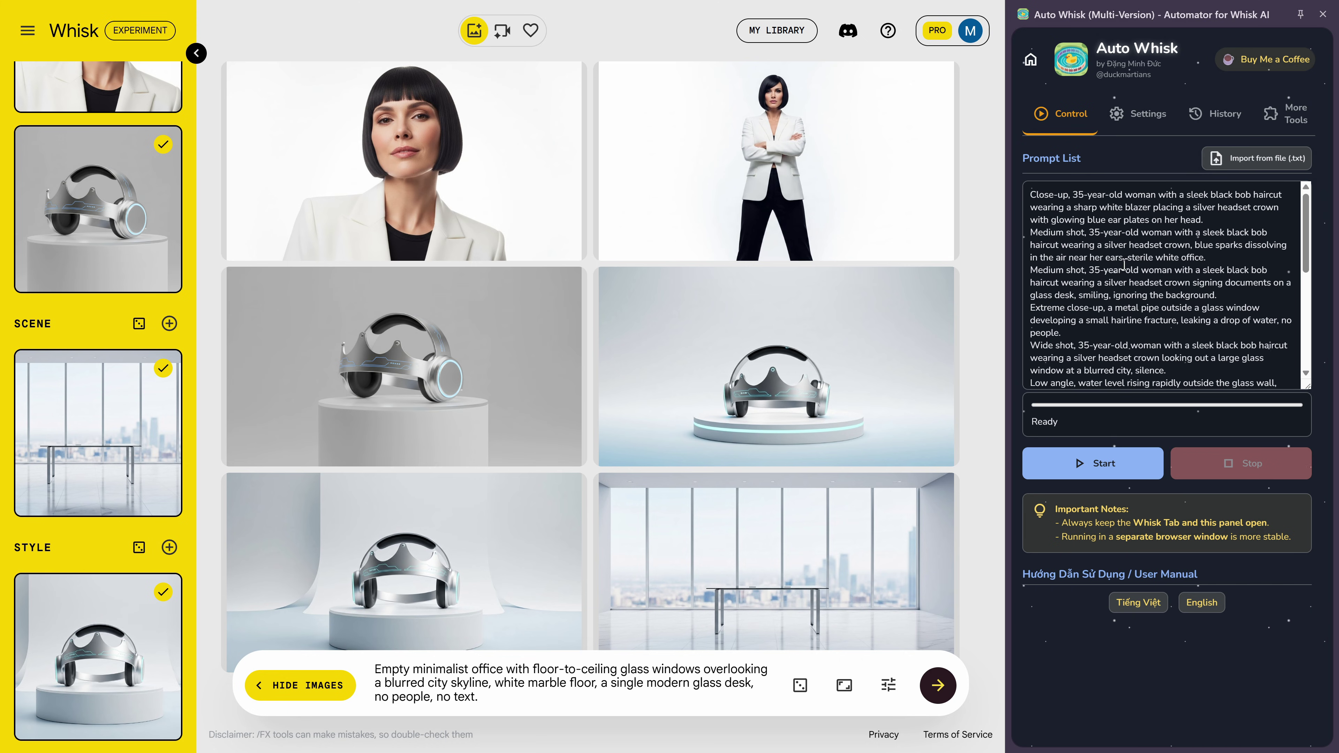
scroll(1103, 278, down, 10)
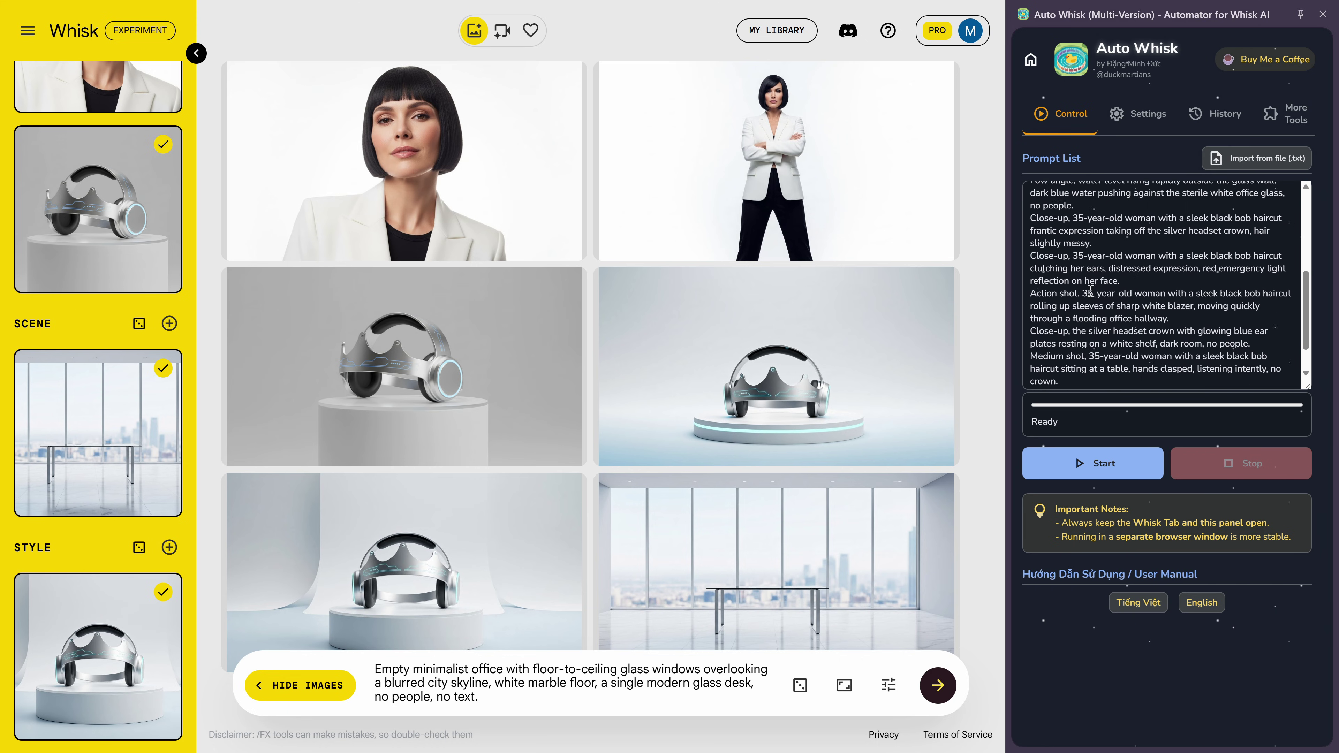
Run all 12 Auto Whisk prompts on this project until the status reads ALL DONE.
click(1116, 462)
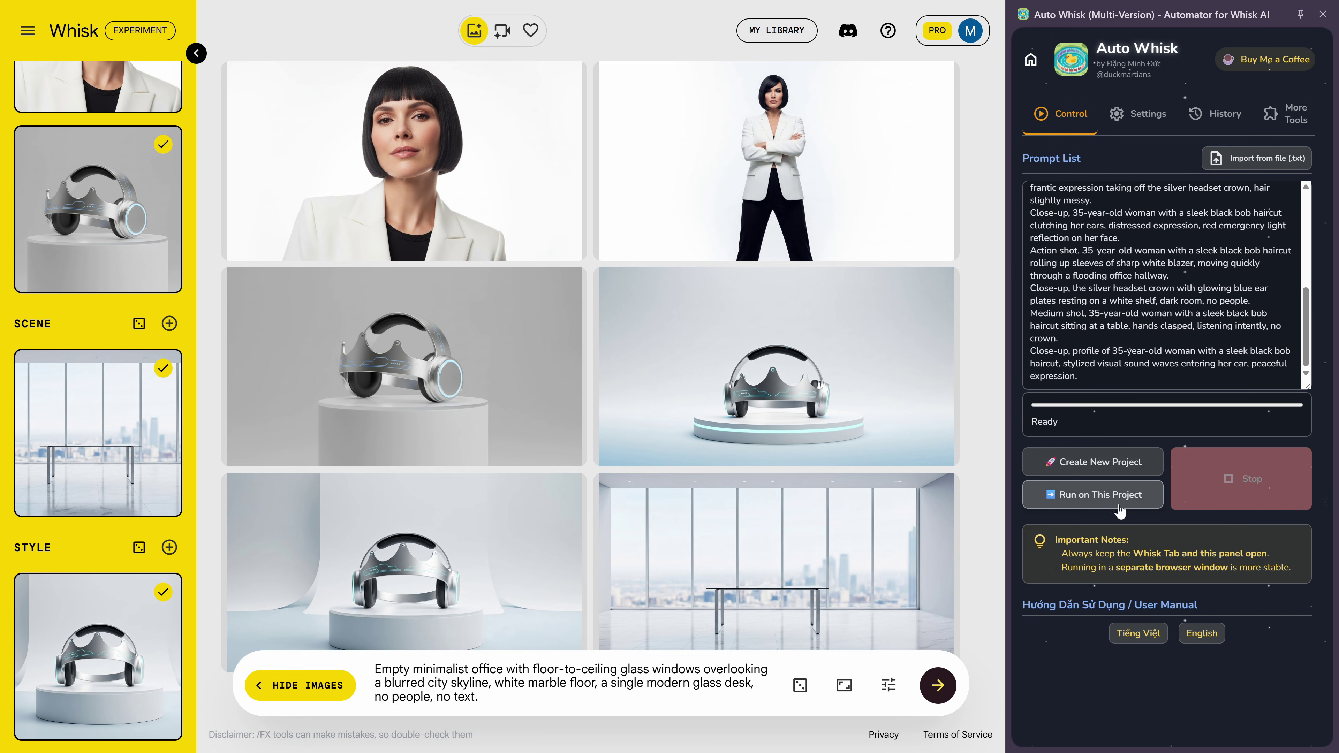
click(1098, 497)
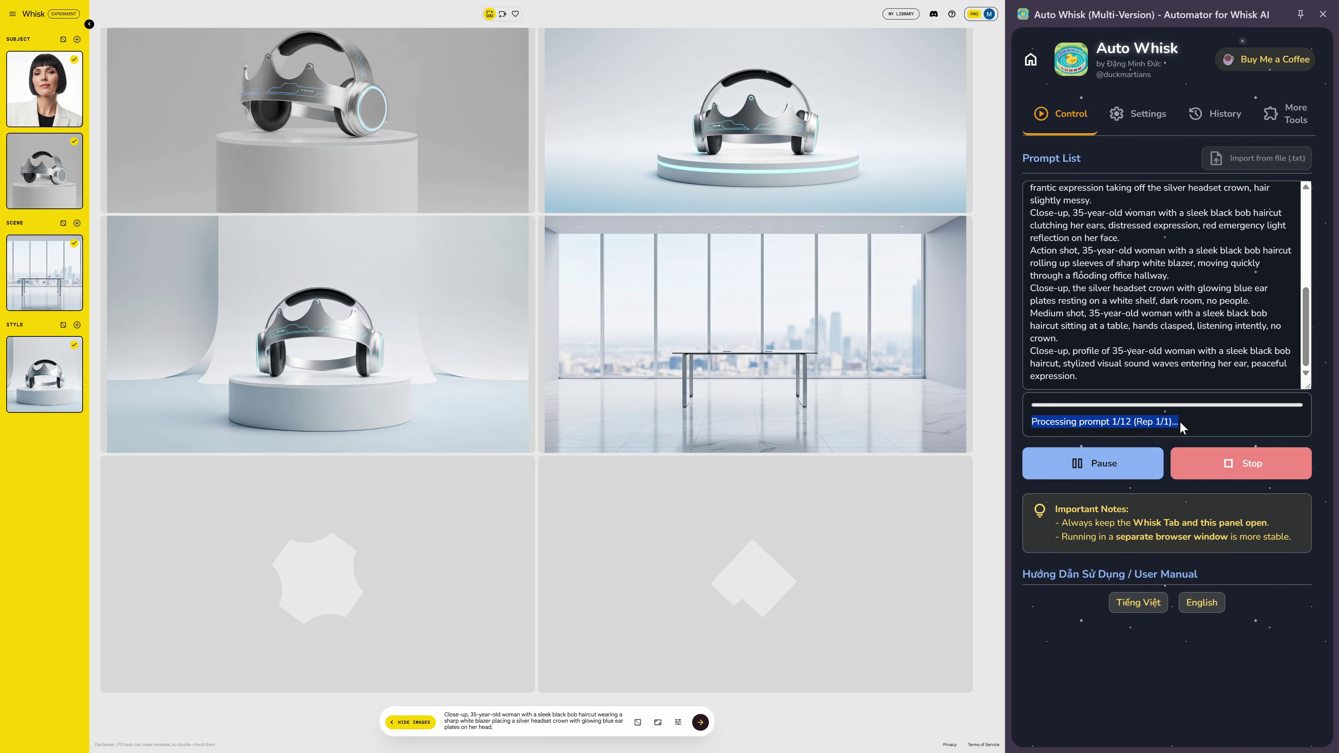
click(583, 503)
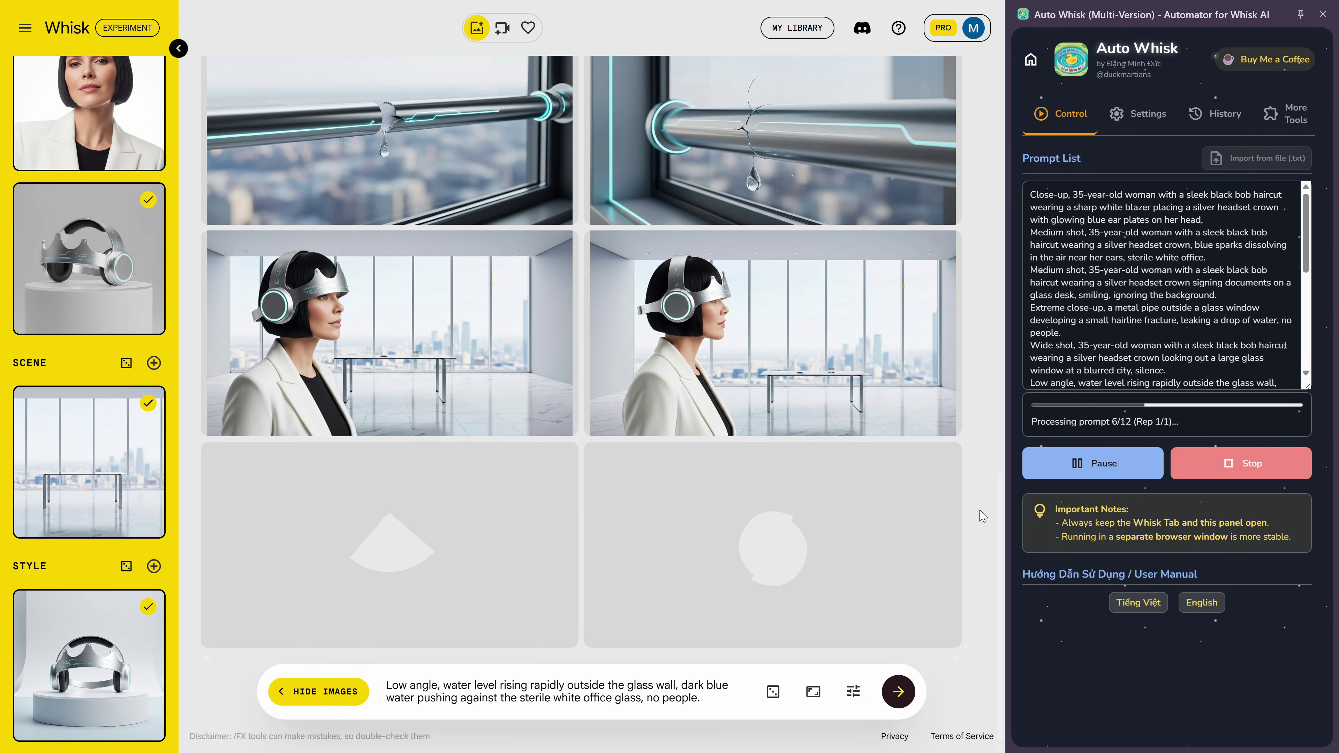
drag(1025, 422, 1132, 421)
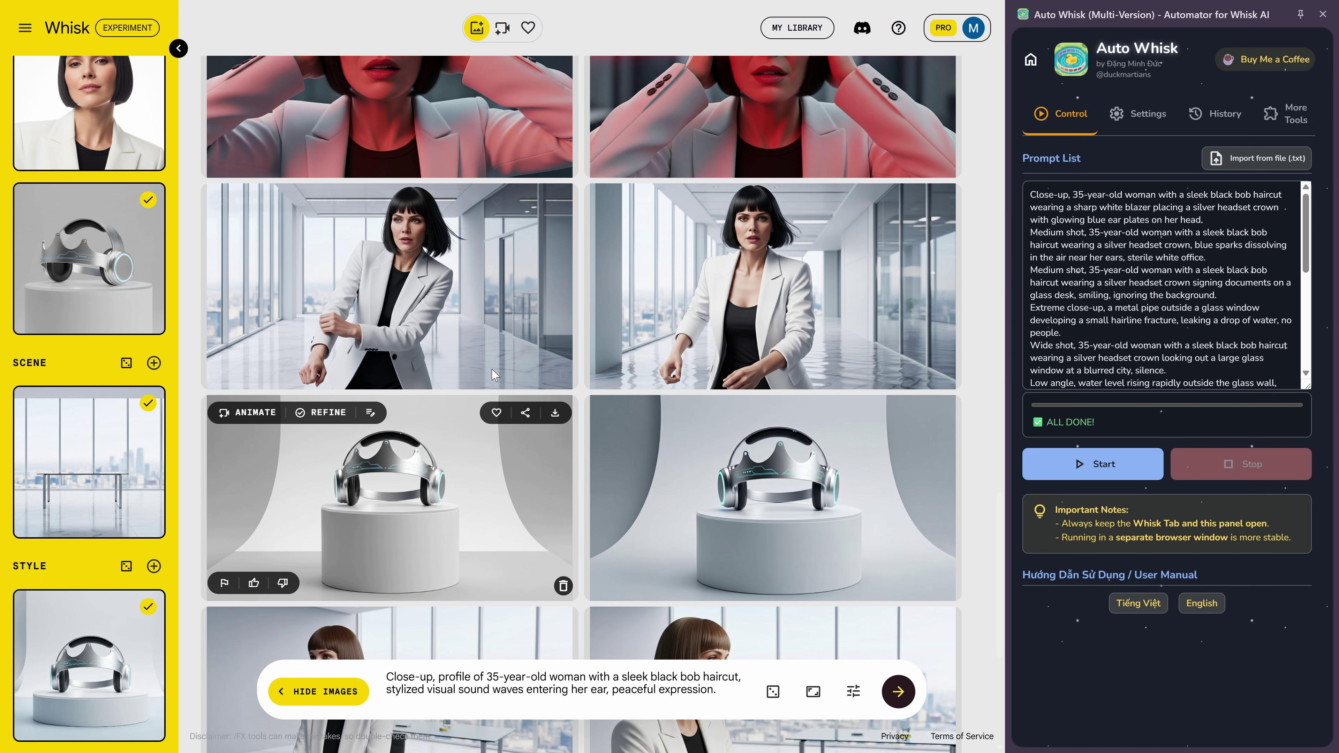
scroll(768, 376, up, 8)
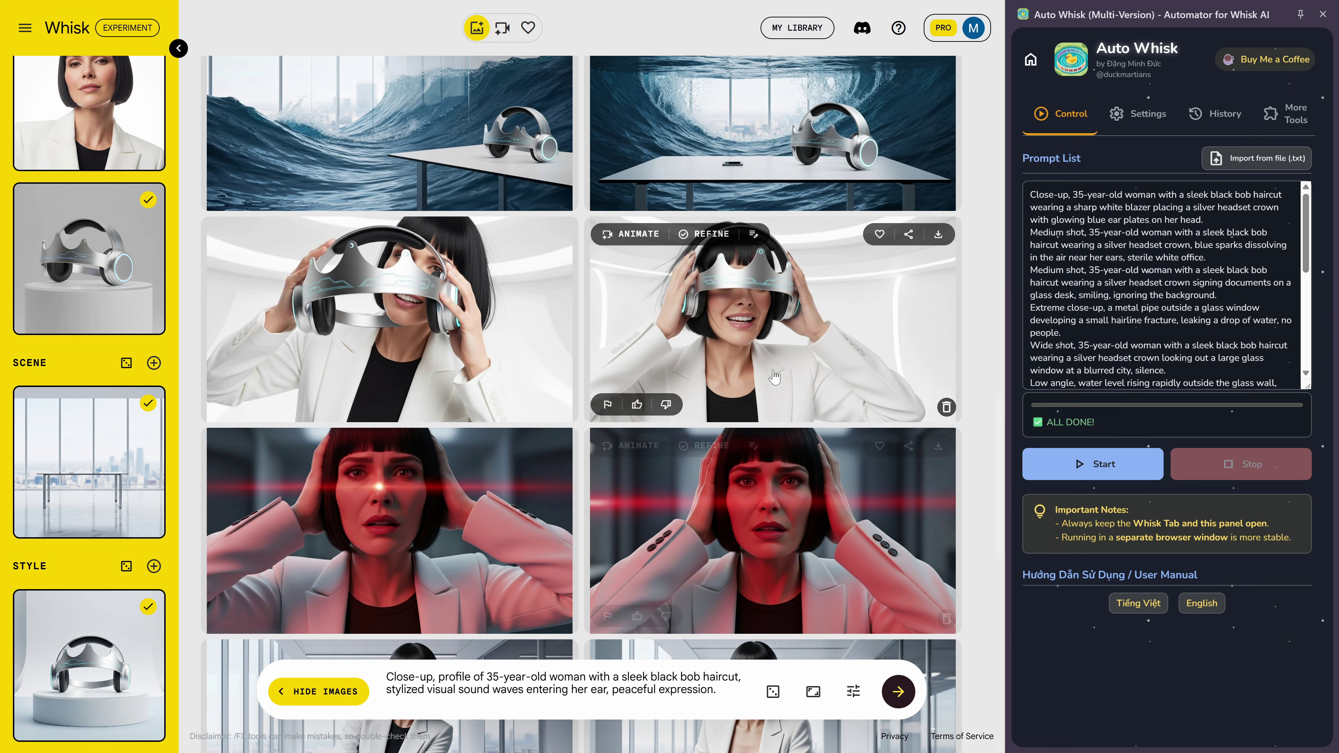
scroll(768, 376, up, 8)
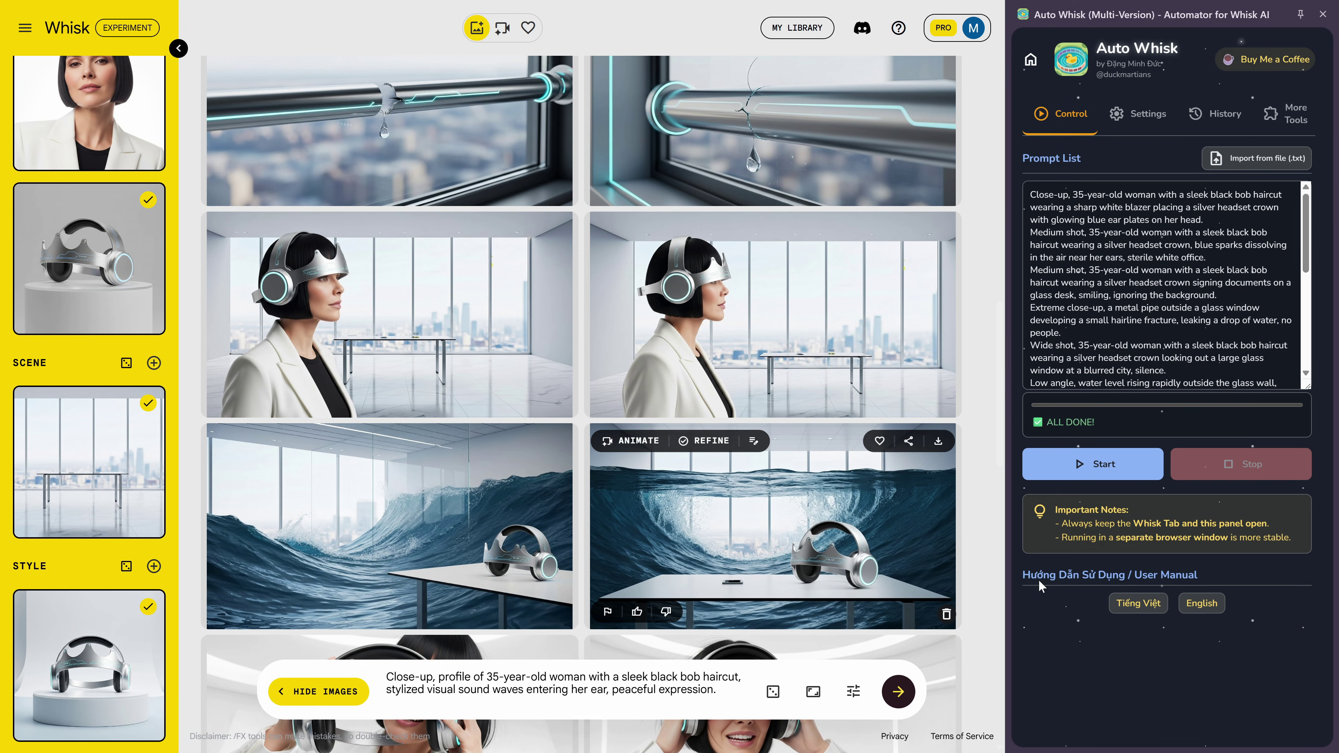
click(1124, 358)
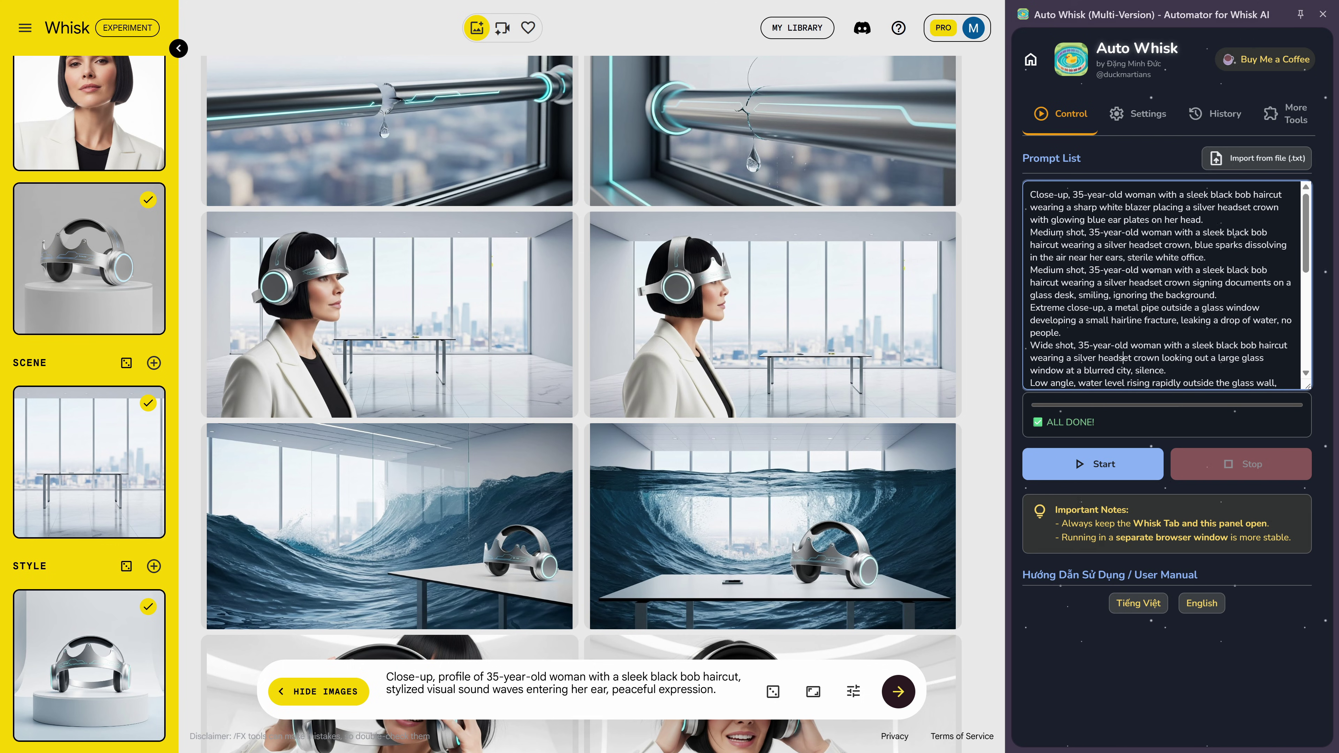
Review the Voice Lines and Animation Prompts sections in the Gemini prompt document.
key(alt+Tab)
scroll(531, 323, down, 1)
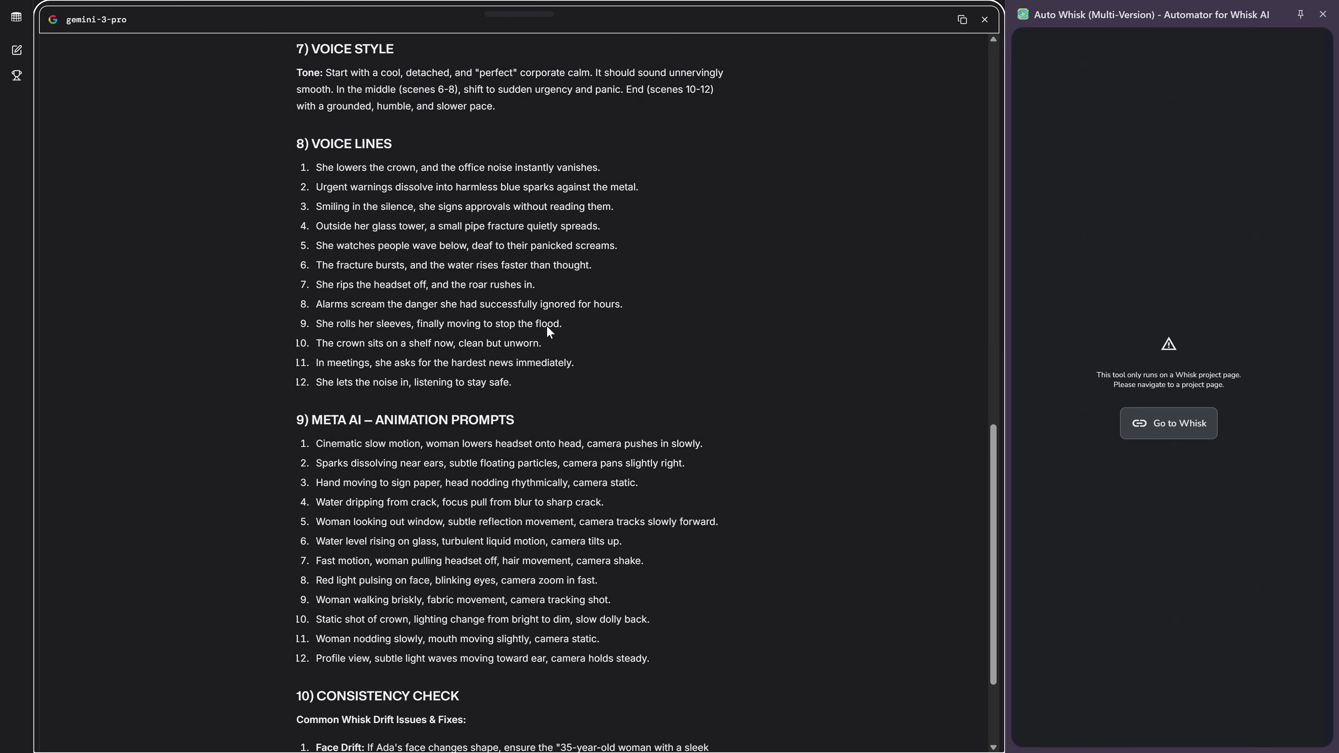
drag(323, 161, 679, 678)
click(727, 645)
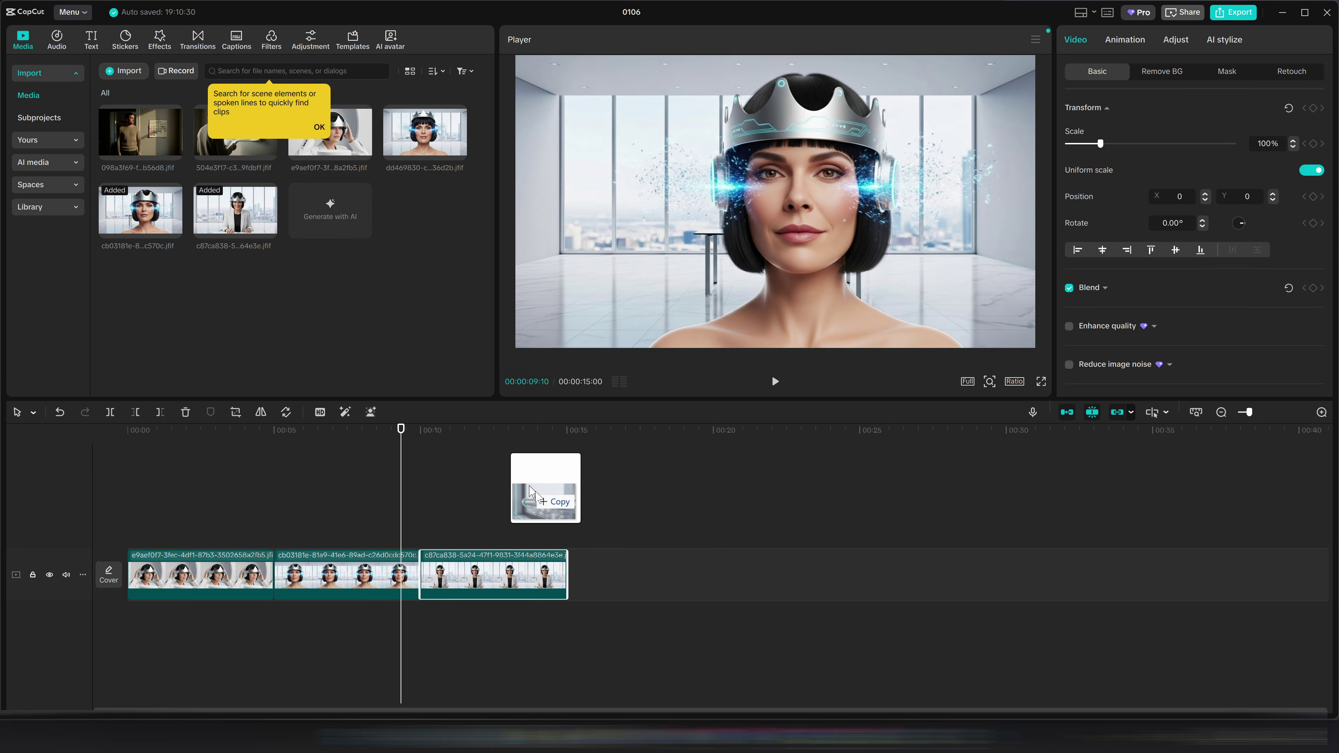
Append the cracked-pipe, profile-view and wave images to the end of the main track.
drag(544, 484, 604, 591)
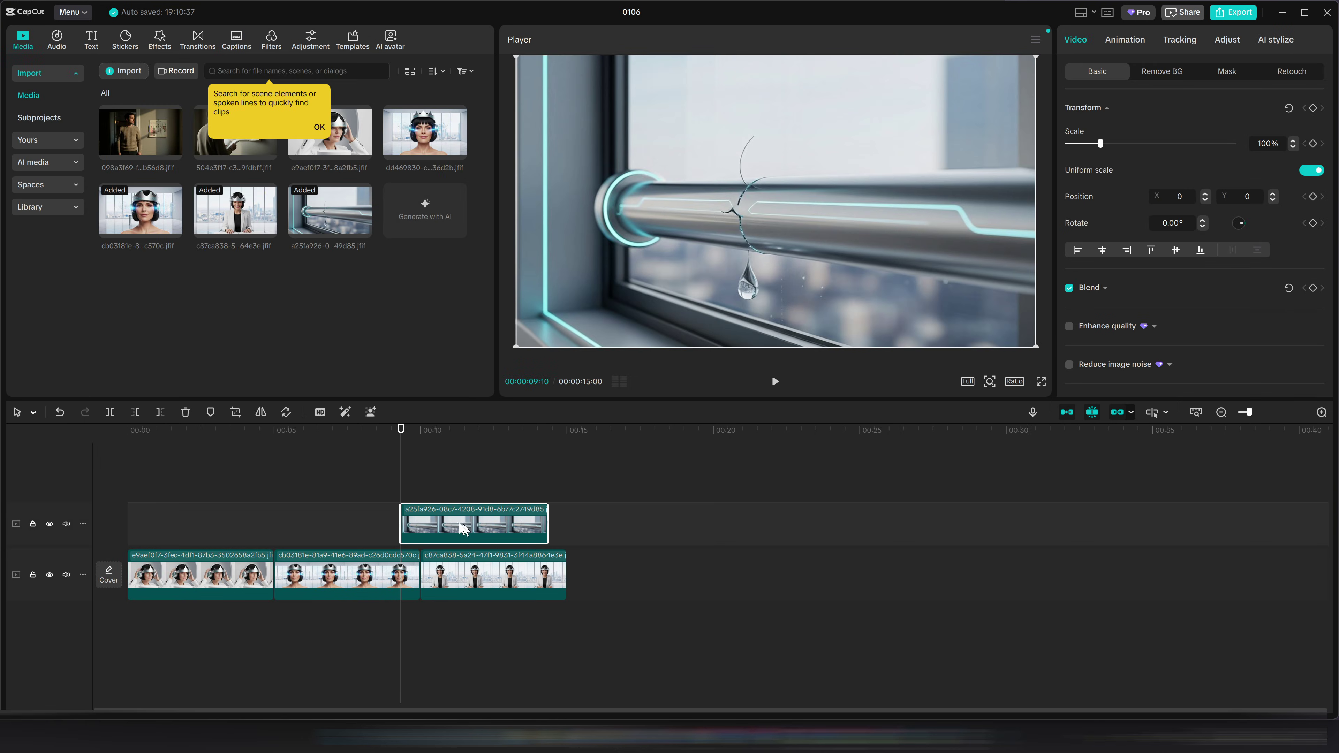
drag(462, 527, 632, 572)
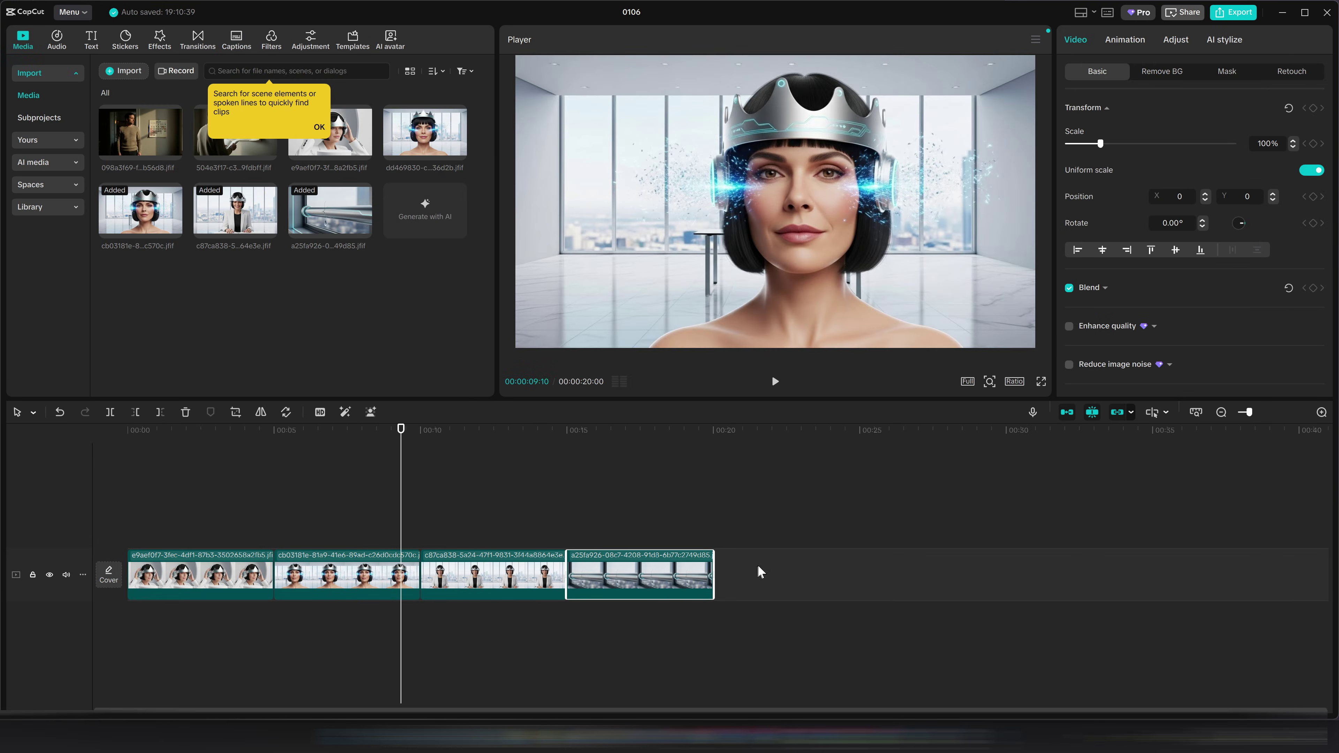
drag(425, 210, 774, 575)
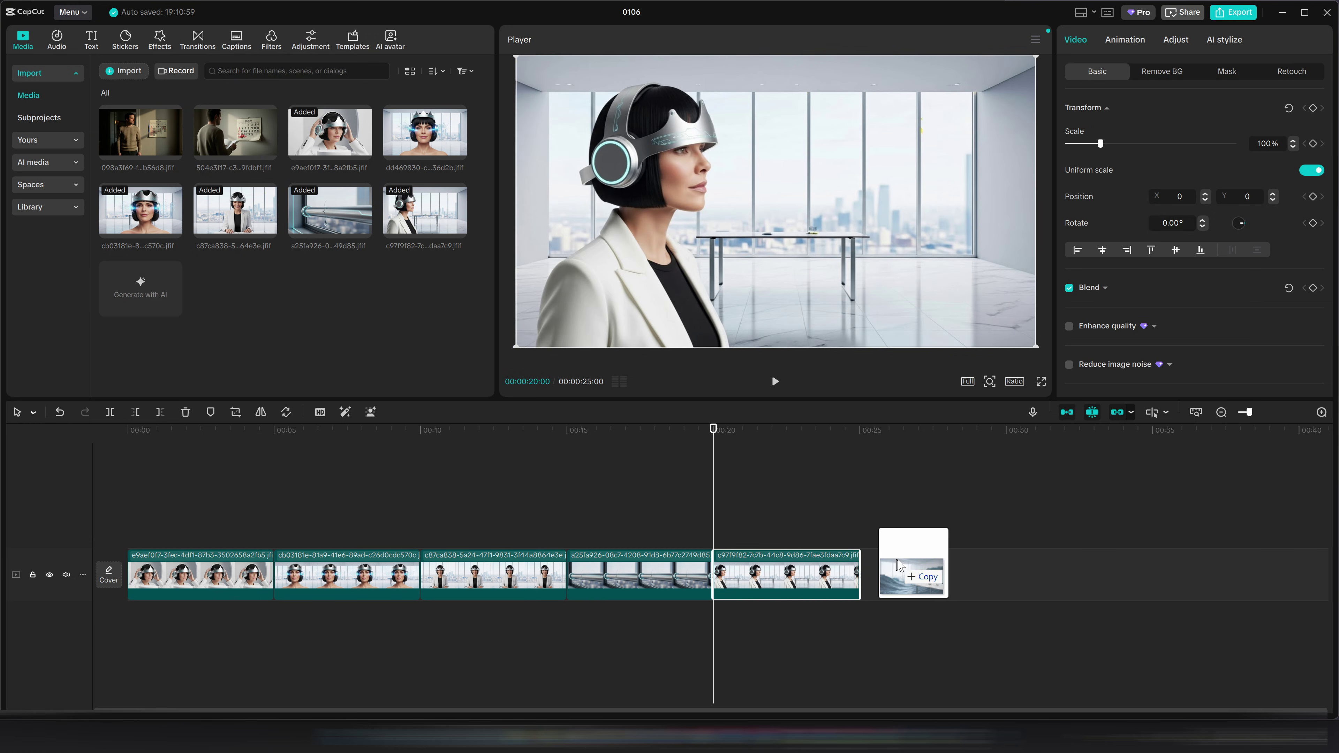
drag(896, 554, 859, 578)
drag(709, 528, 918, 582)
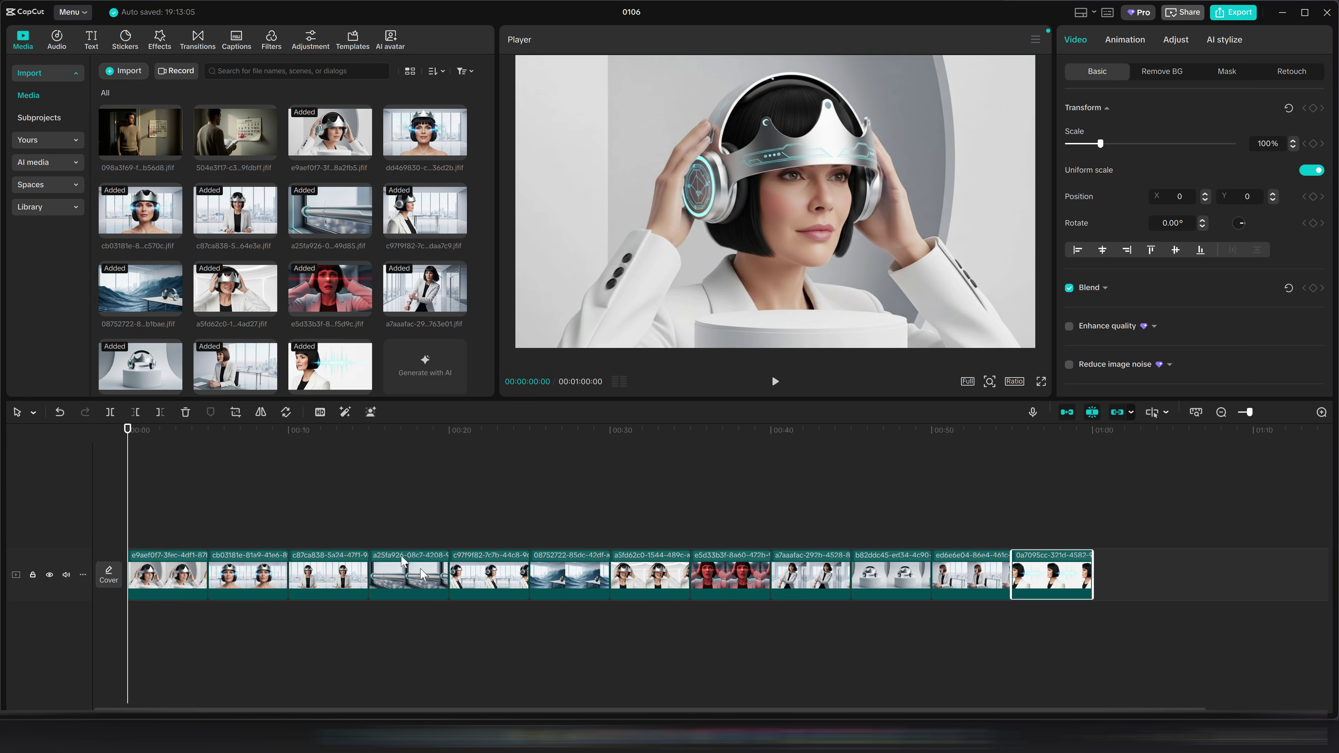
Apply the Zoom Lens effect to the third clip with speed 5.
click(163, 597)
click(159, 39)
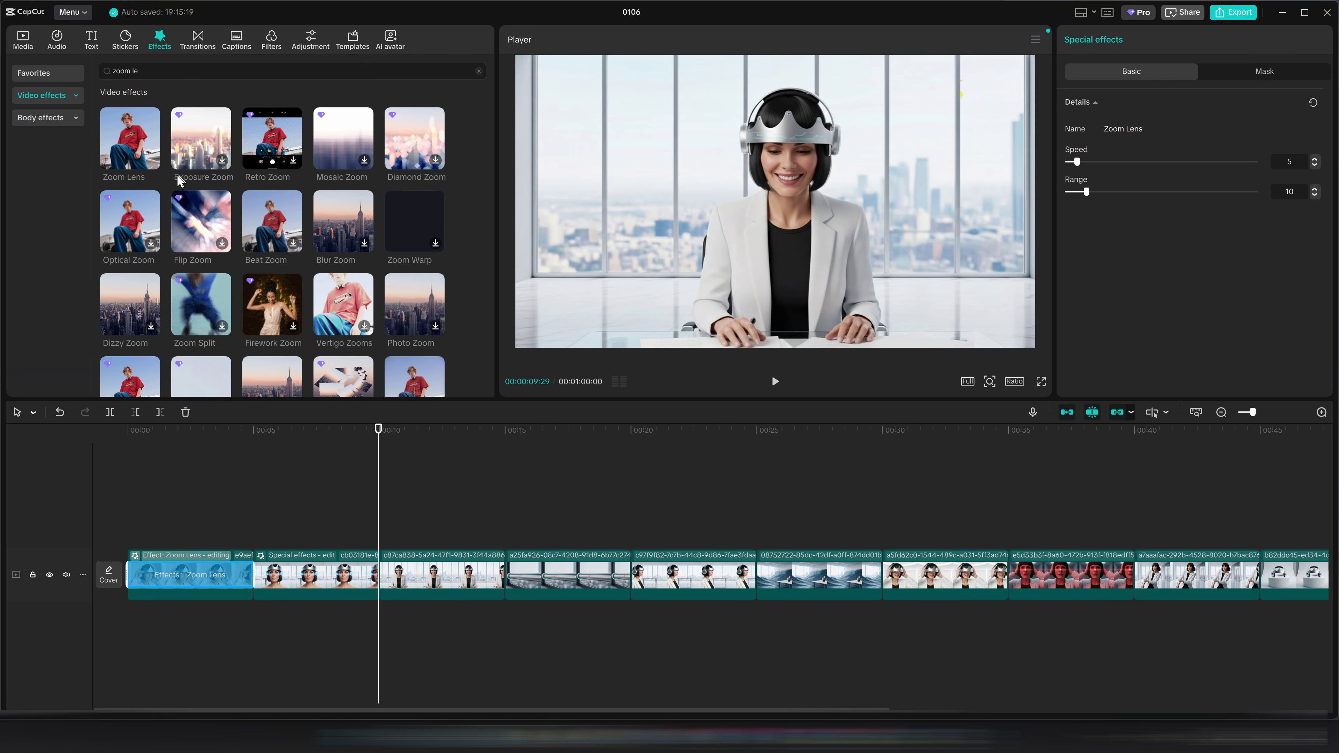
drag(132, 140, 440, 575)
drag(1129, 162, 1078, 191)
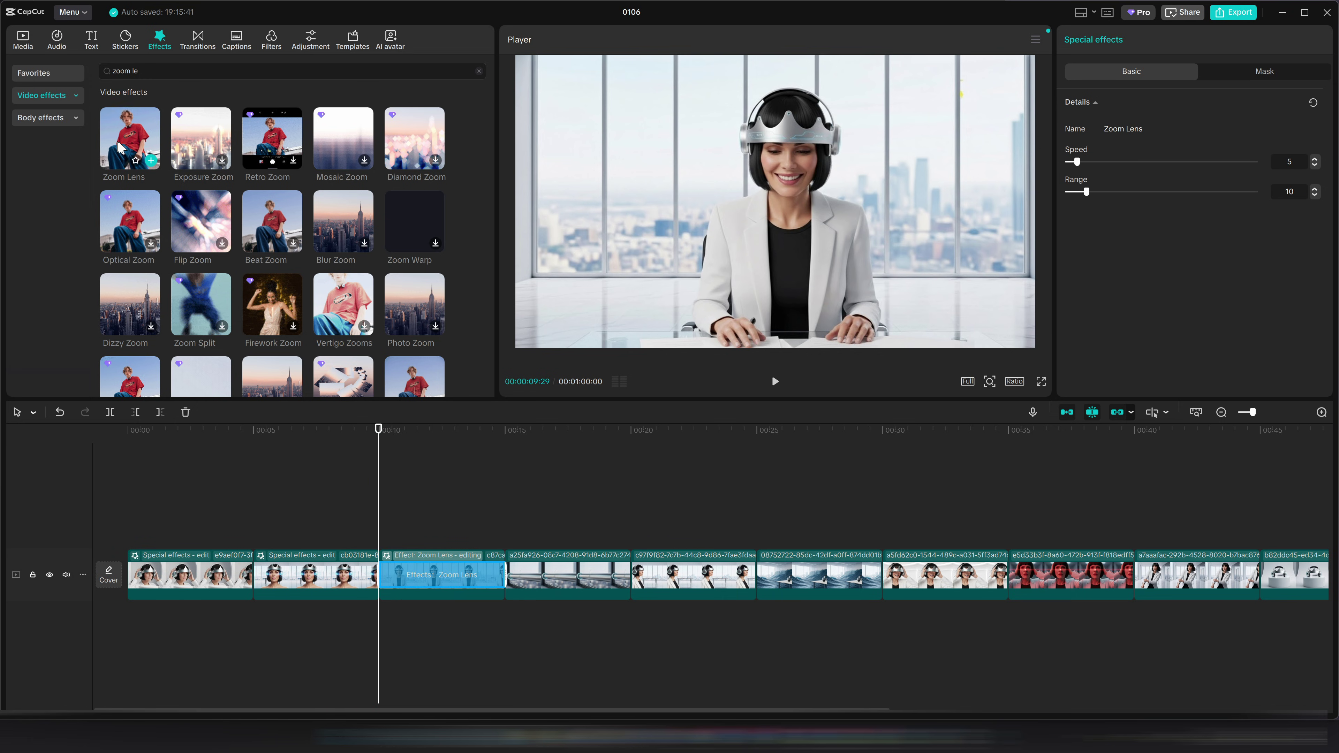
Add a zoom effect to clip four and a Clap & Pull transition between clips one and two.
drag(129, 138, 574, 591)
drag(575, 590, 570, 575)
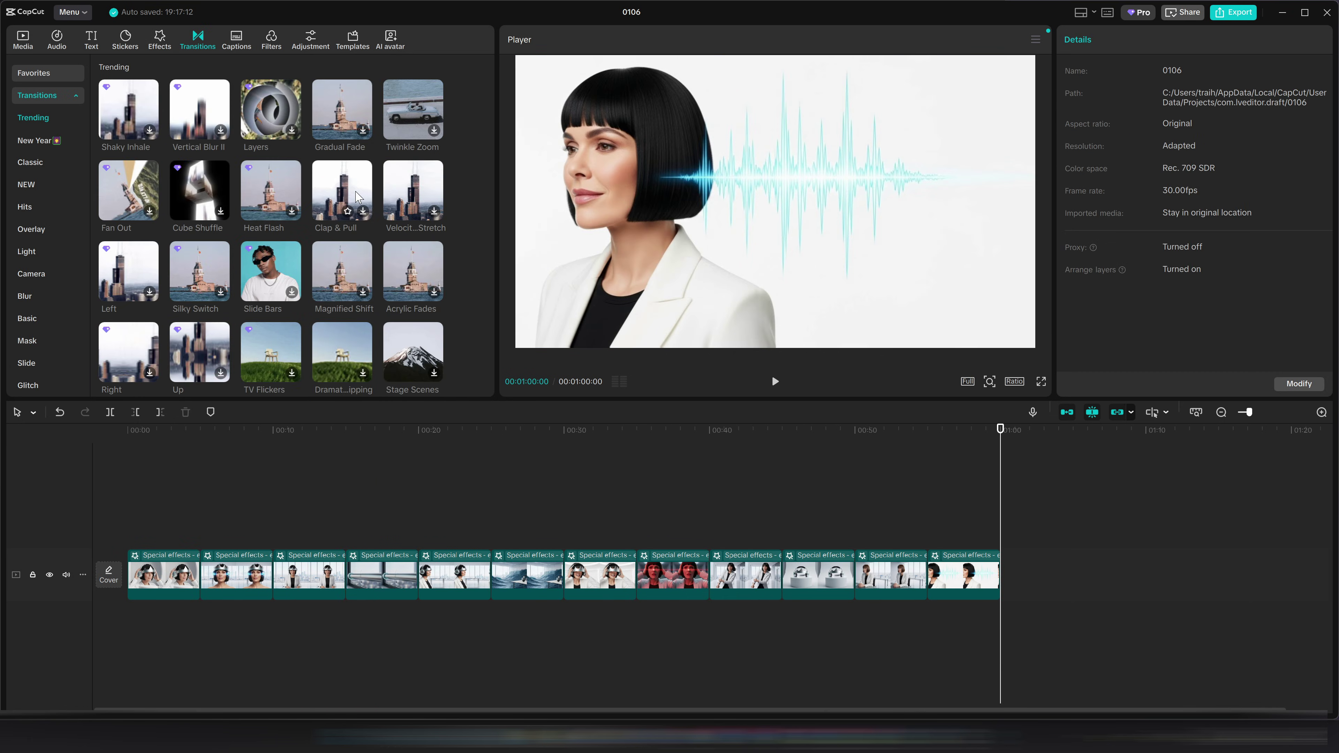
drag(356, 196, 199, 575)
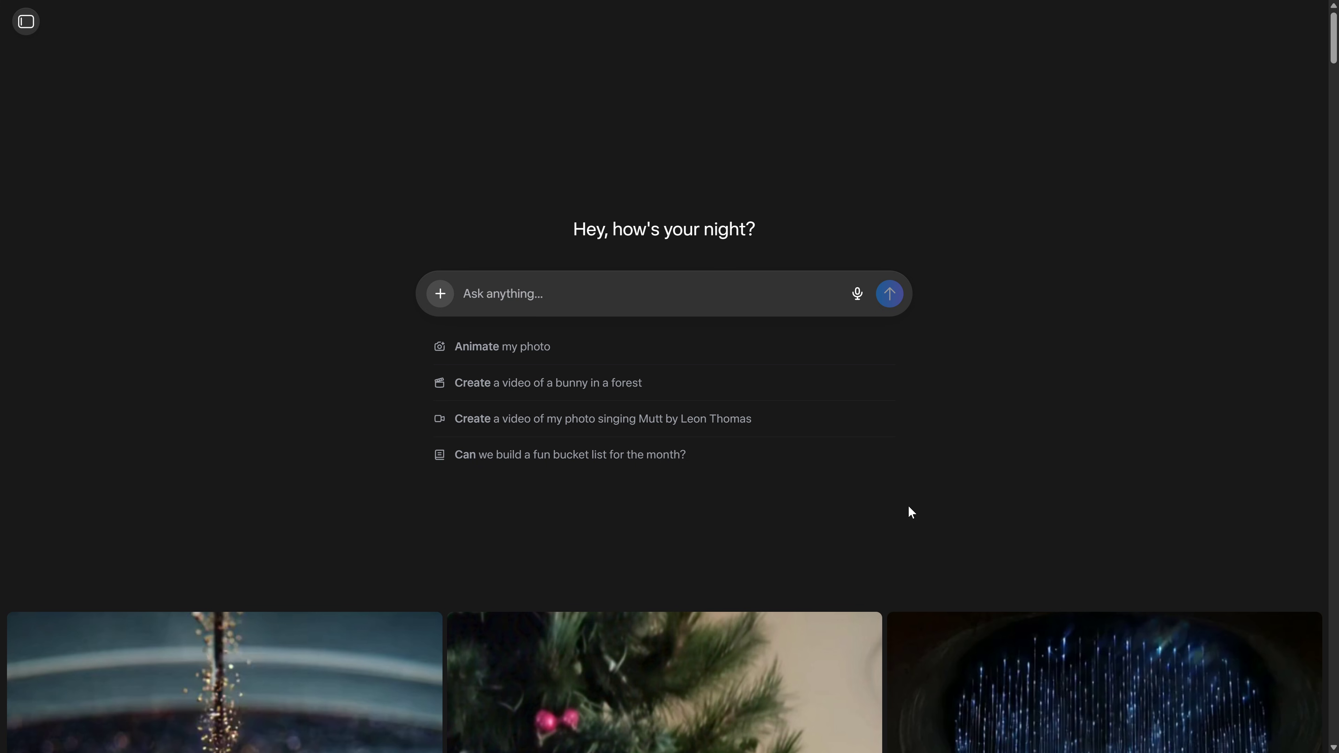
Go to Meta AI's Create page from the side panel.
scroll(493, 398, down, 10)
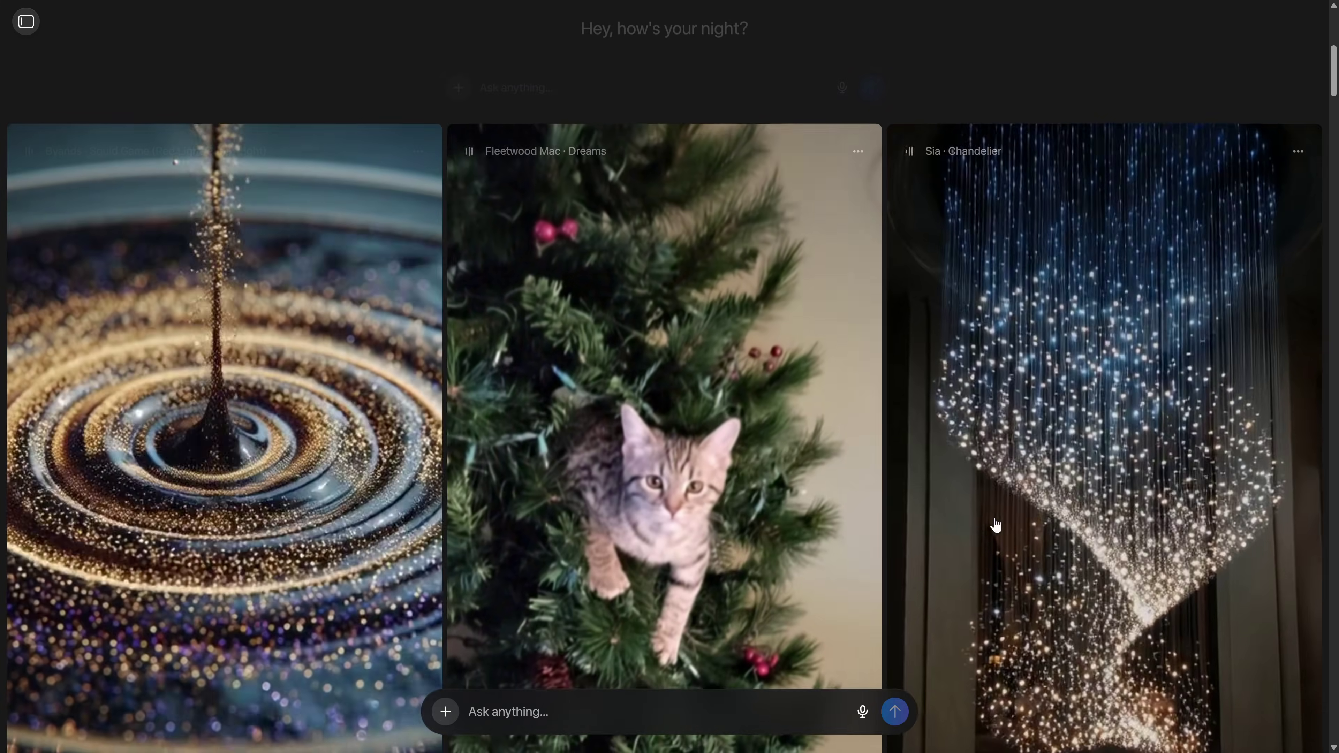
scroll(1024, 525, down, 10)
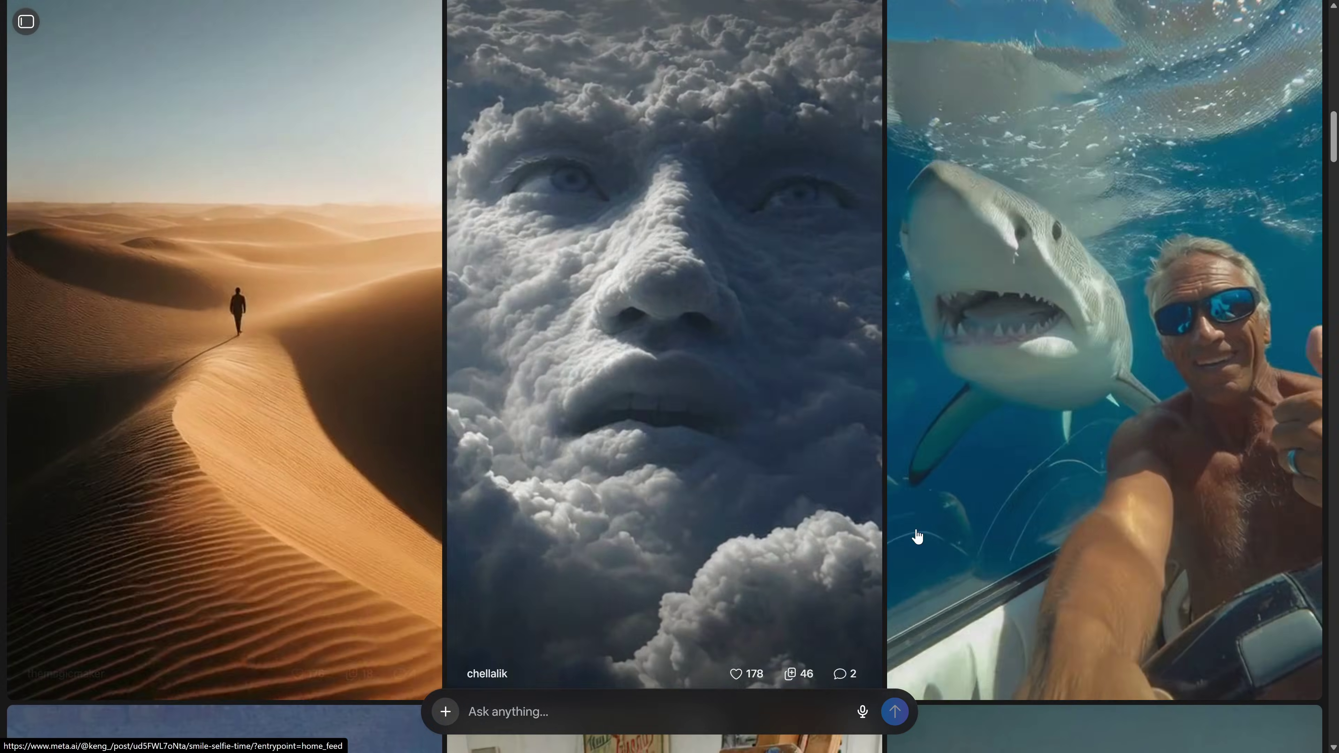
scroll(567, 337, down, 5)
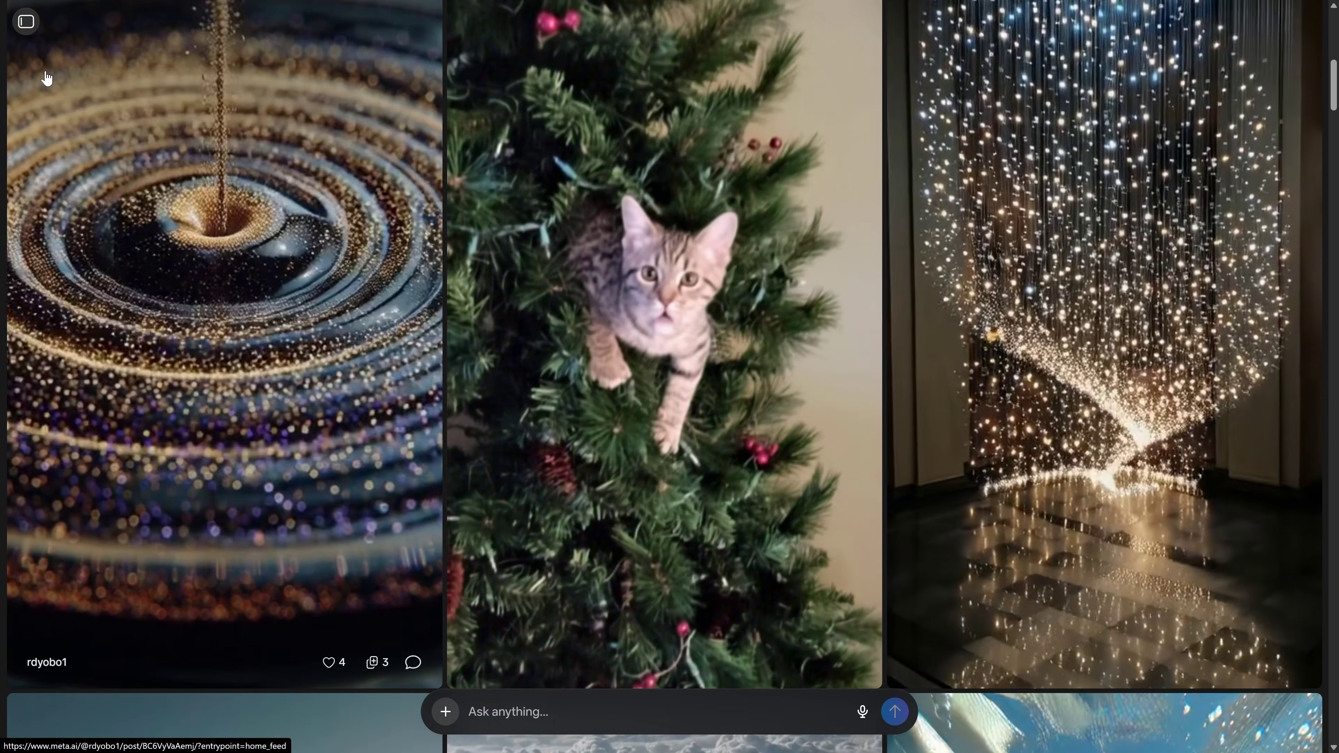
click(21, 24)
click(78, 154)
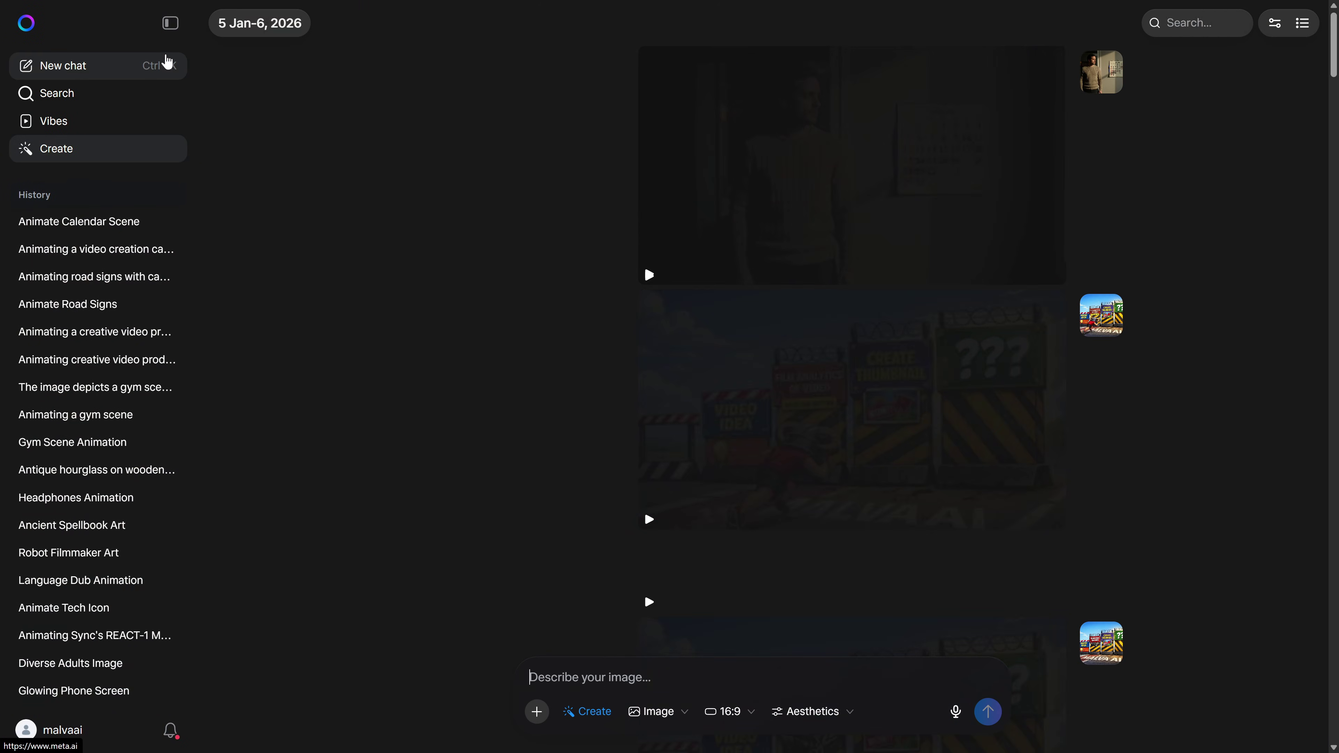
click(169, 25)
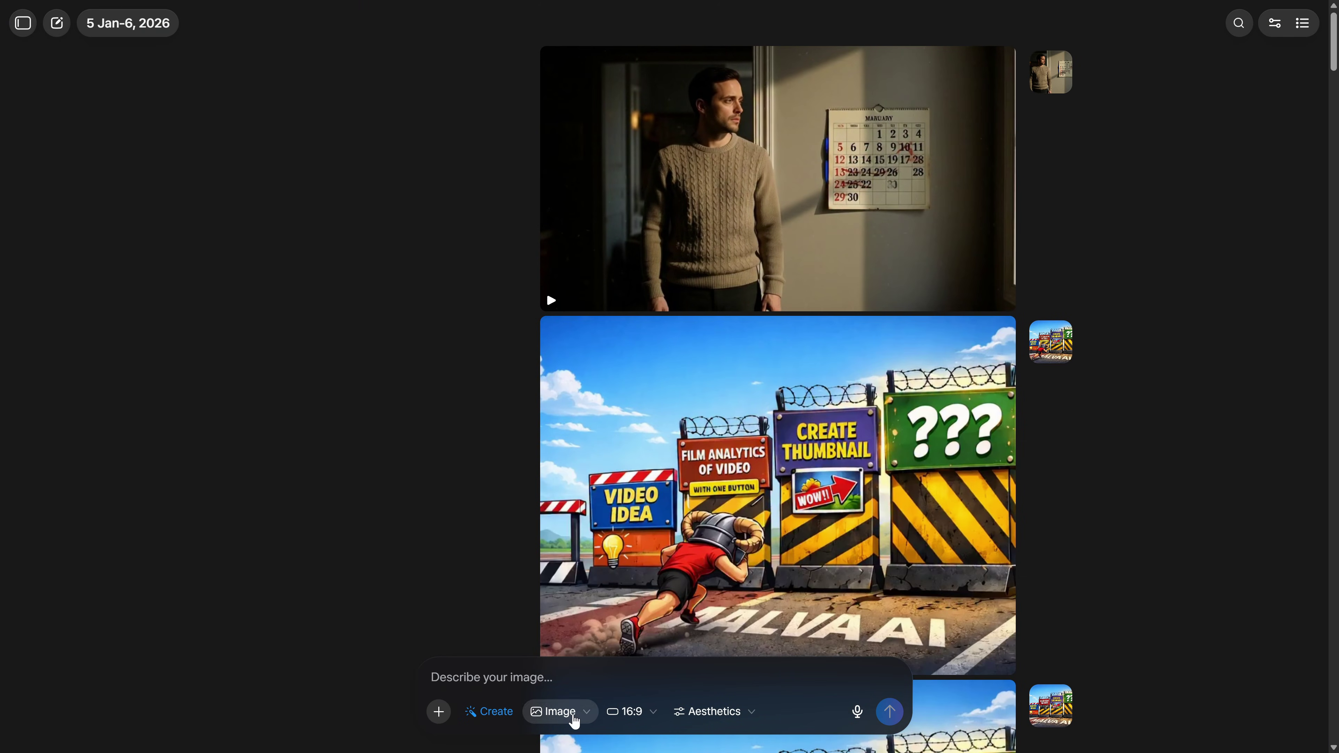
Switch generation from Image to Video and upload a woman image as the animation source.
click(572, 713)
click(575, 678)
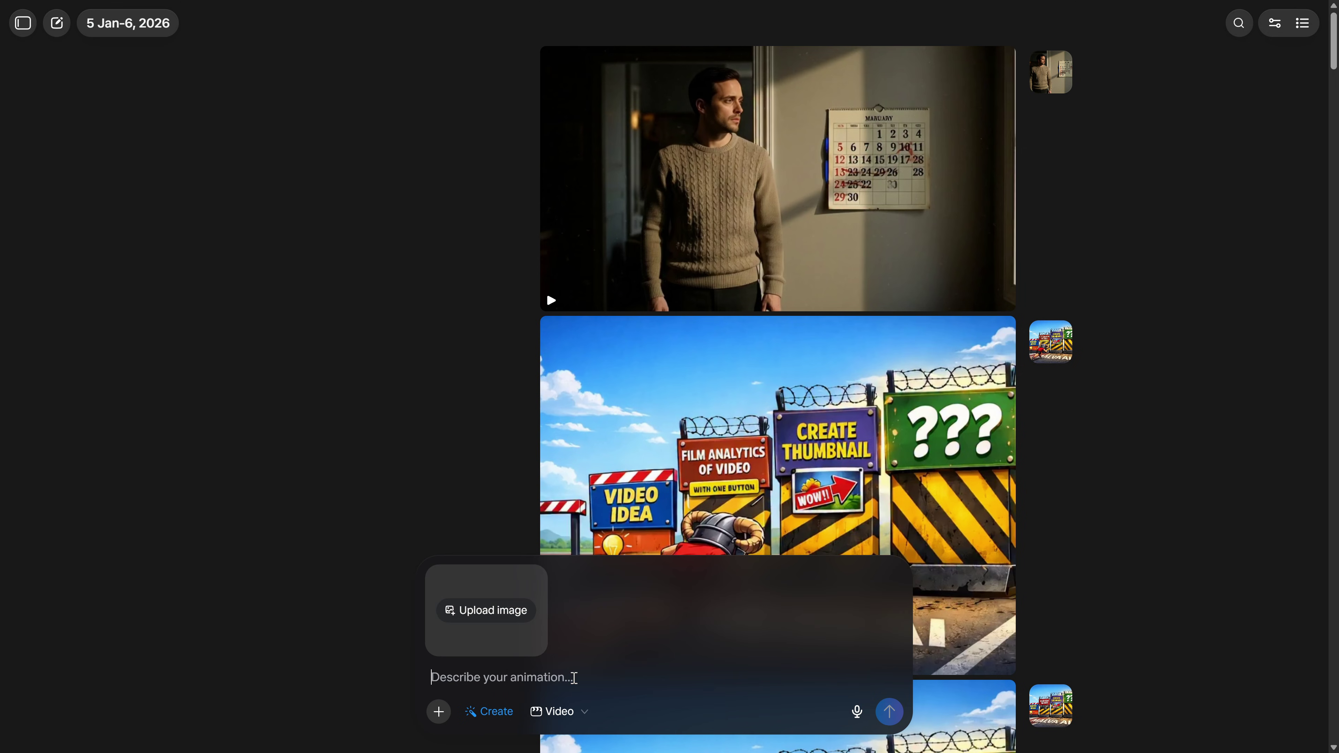
click(479, 624)
click(557, 310)
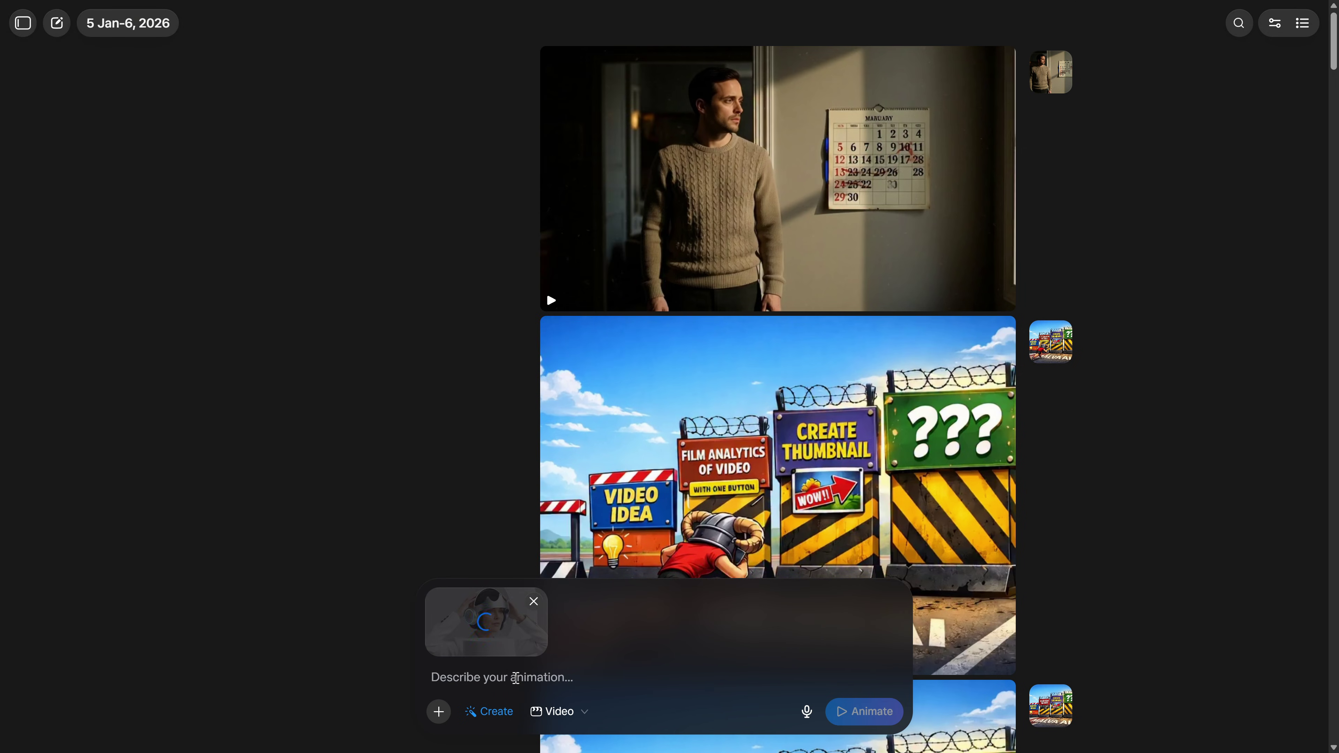
Copy animation prompt 1, 'woman lowers headset onto head', into Meta AI's prompt box.
key(alt+Tab)
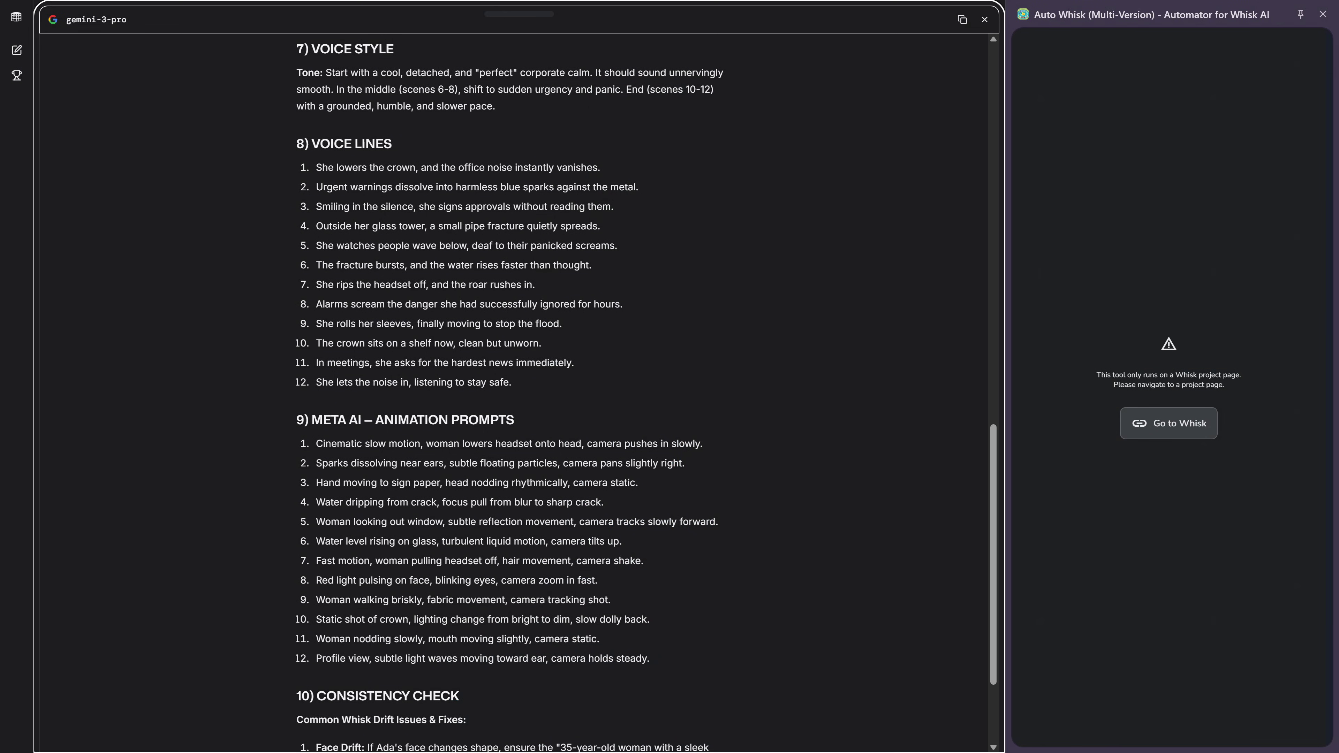
scroll(234, 223, up, 2)
scroll(276, 173, down, 5)
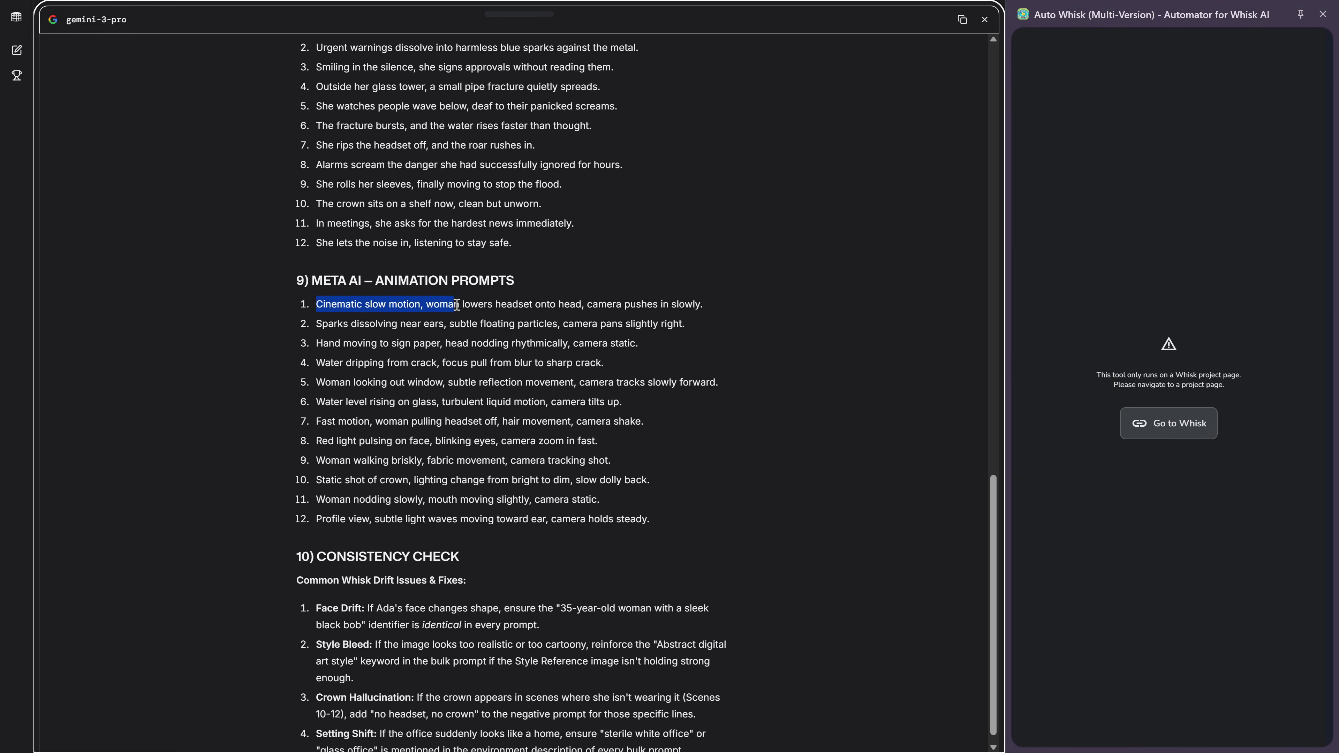
drag(575, 315, 731, 306)
key(ctrl+c)
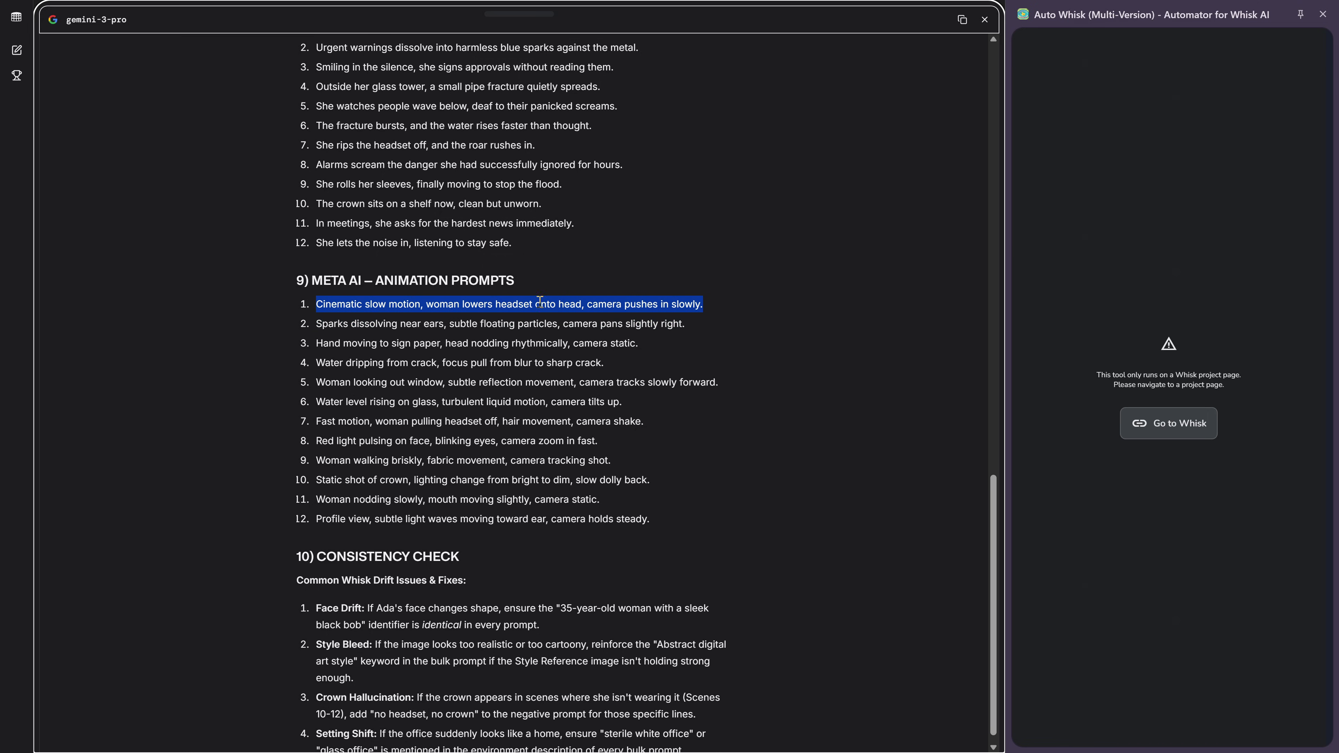
key(alt+Tab)
key(ctrl+v)
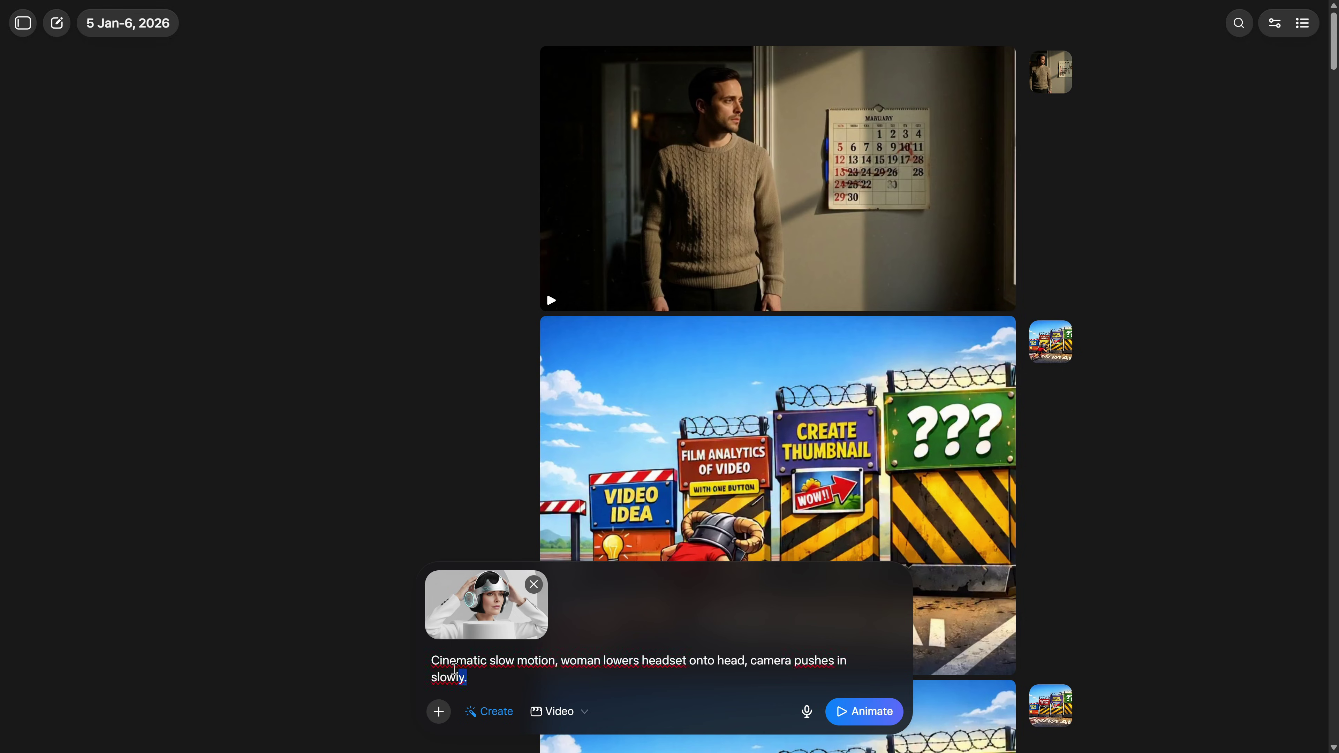
Animate the headset-lowering image and watch the generated video.
drag(462, 672, 449, 667)
click(849, 717)
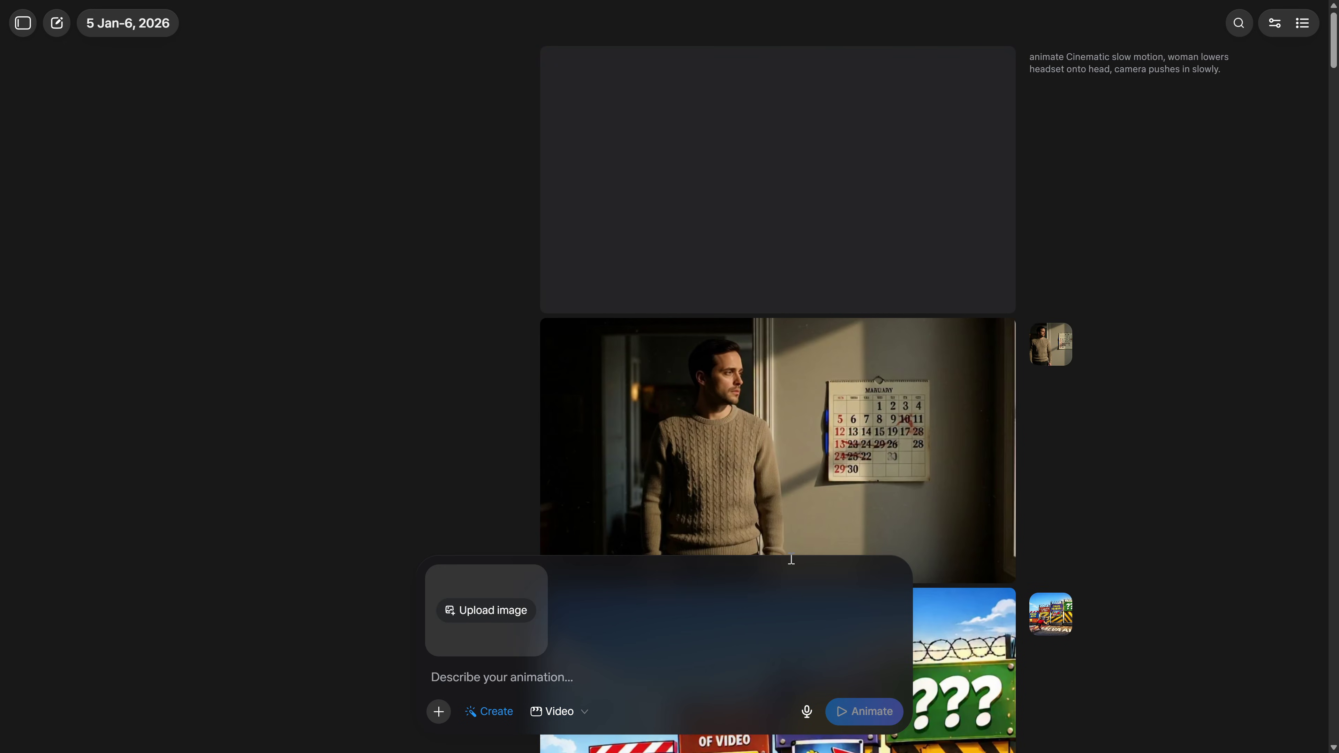
click(556, 224)
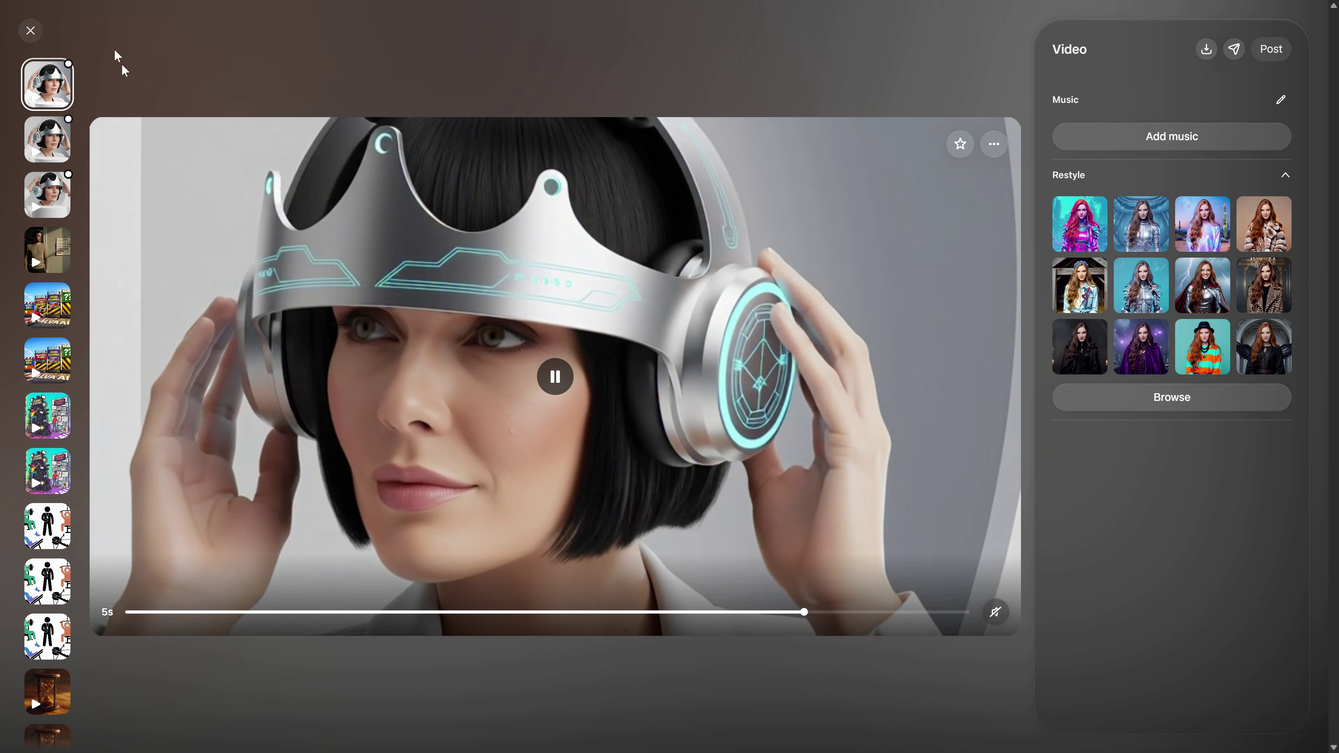
click(30, 30)
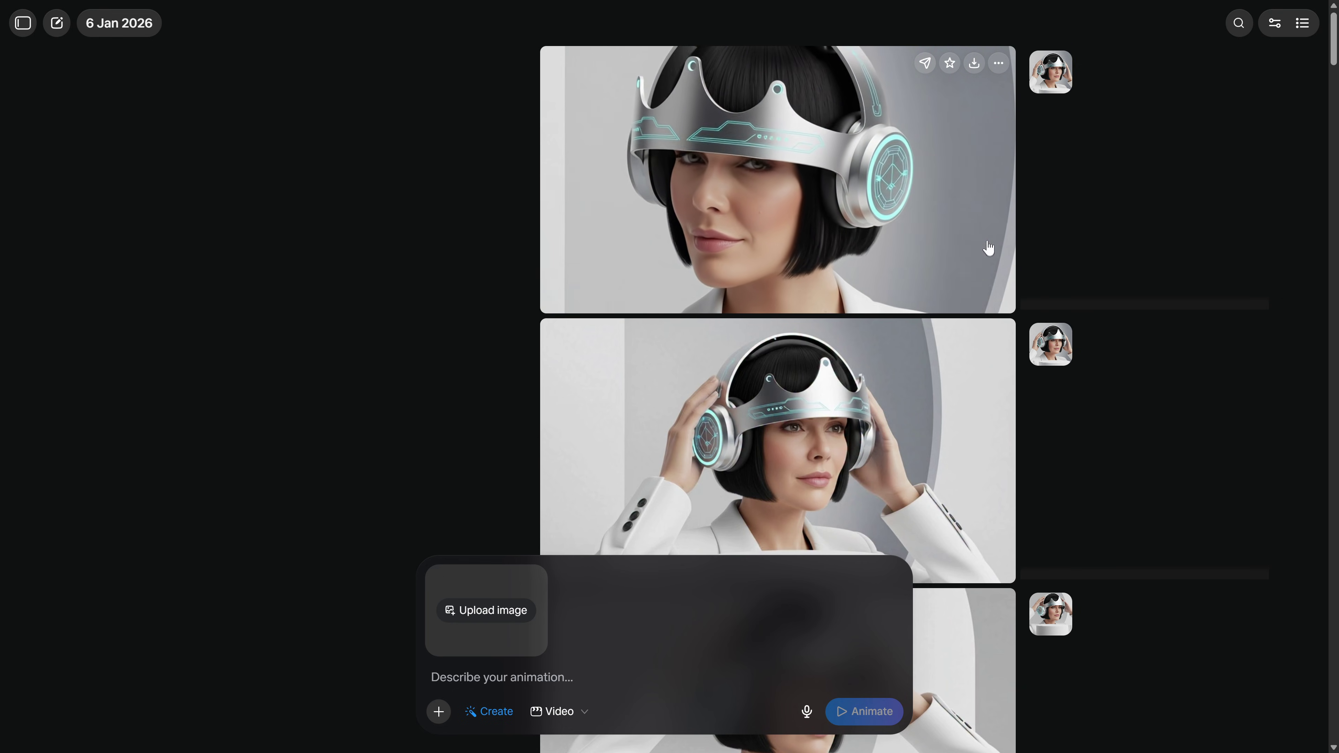
Animate the woman-at-desk image with the paper-signing prompt and download the clip as MP4.
drag(965, 224, 749, 685)
key(alt+Tab)
drag(143, 554, 637, 555)
key(ctrl+c)
key(alt+Tab)
key(ctrl+v)
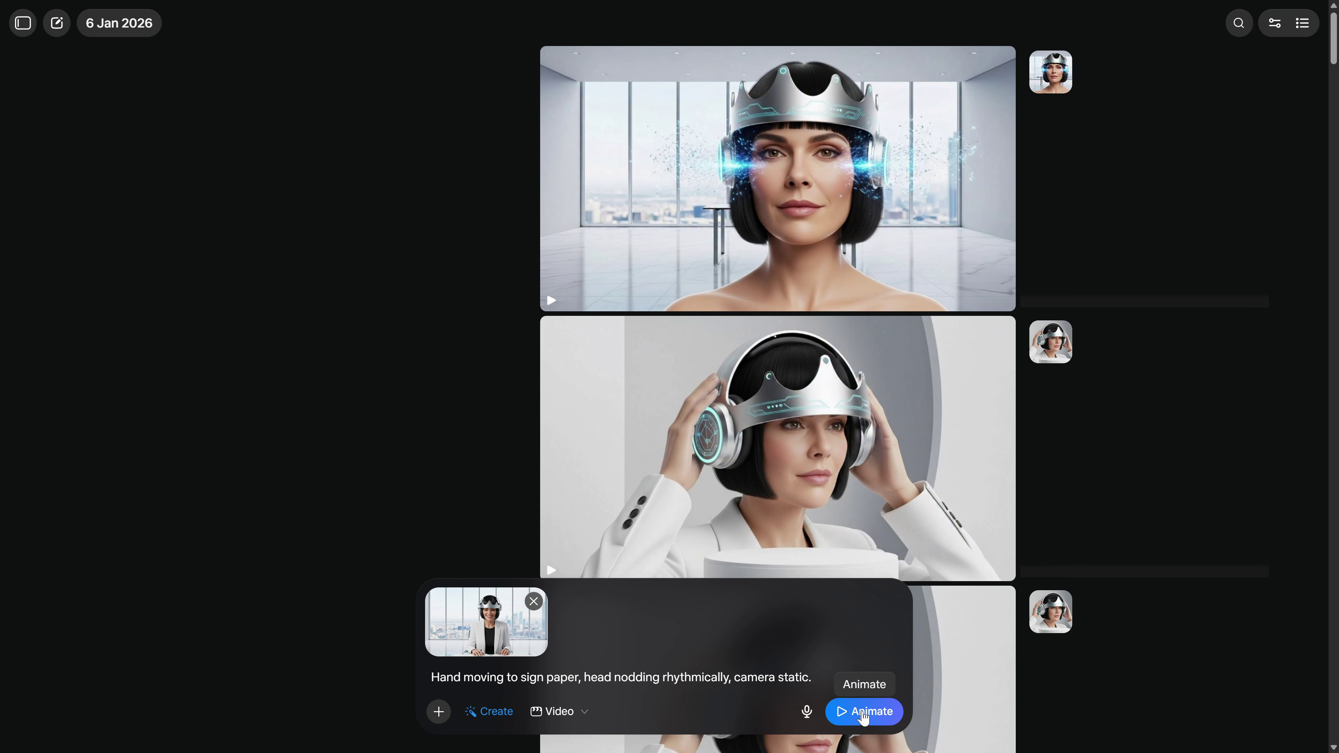
click(865, 712)
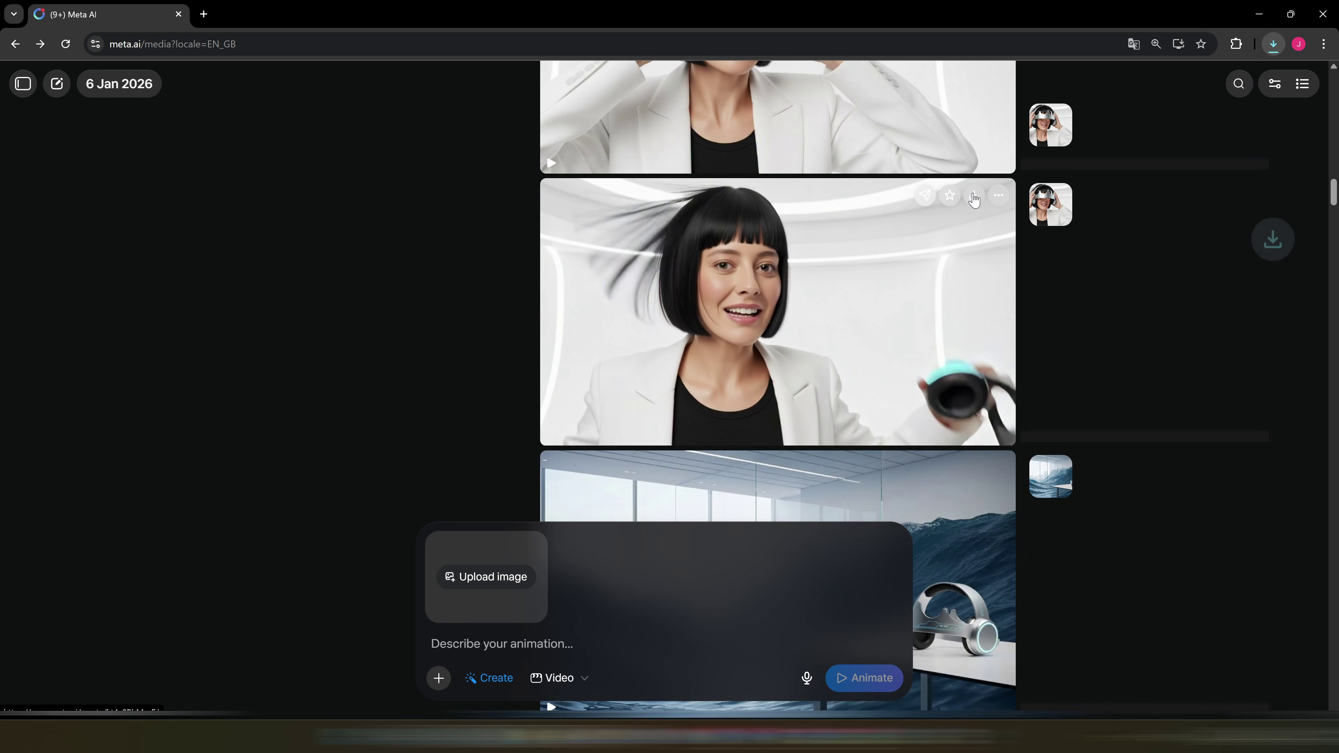
click(974, 199)
Download the red-lit clip and place media (19).mp4 after media (18) on the timeline.
scroll(974, 198, down, 4)
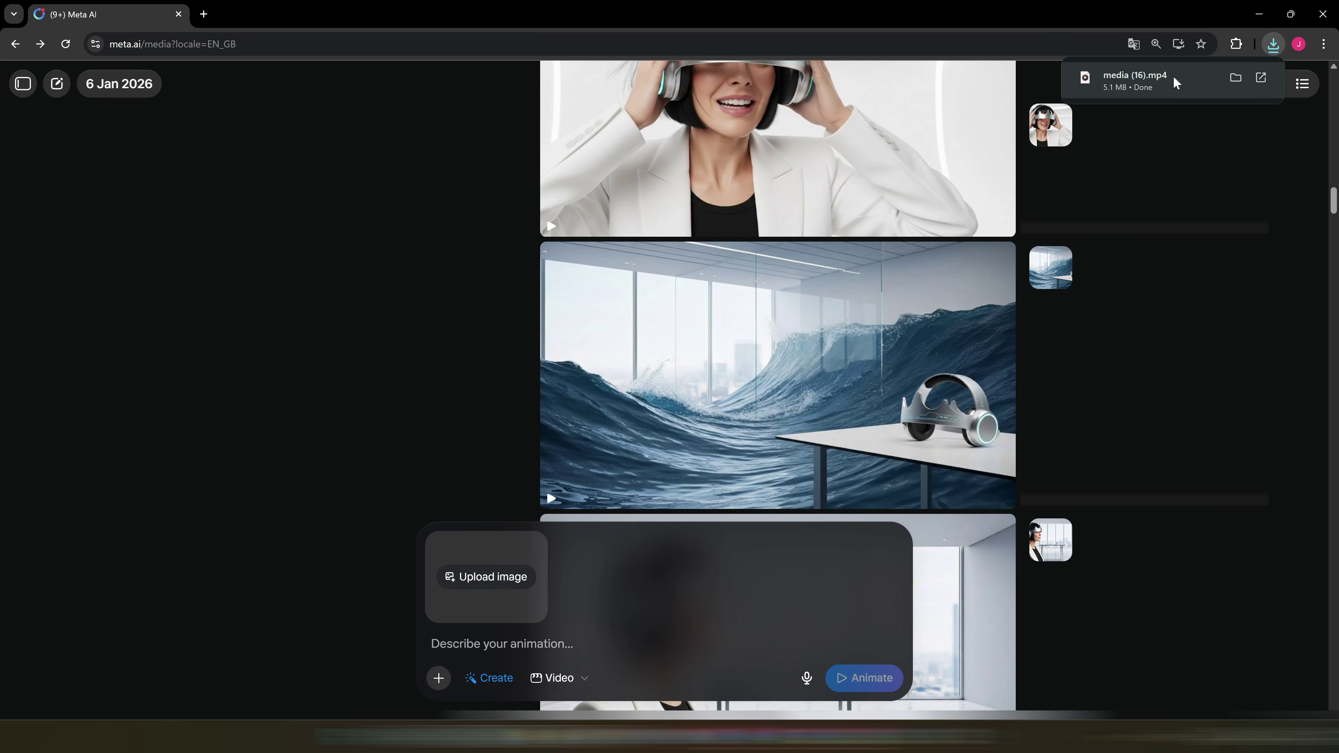
scroll(777, 369, up, 8)
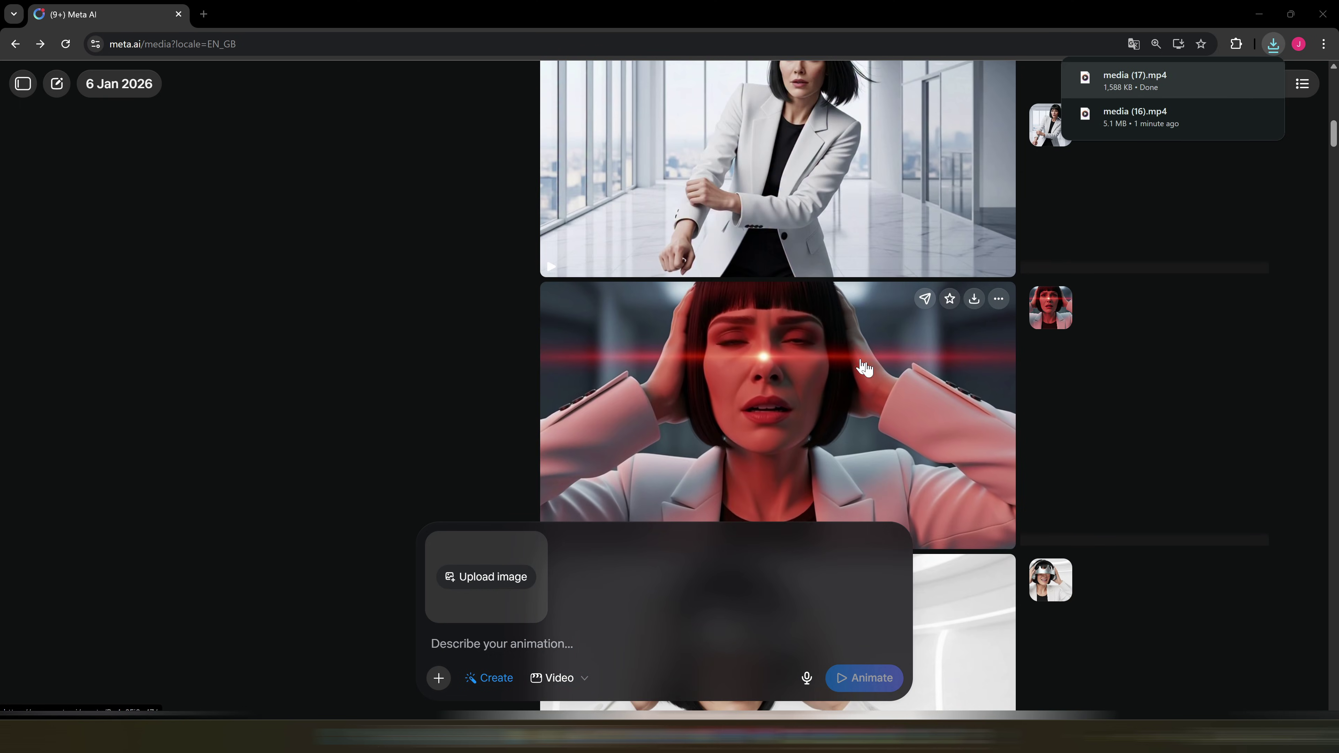
click(974, 301)
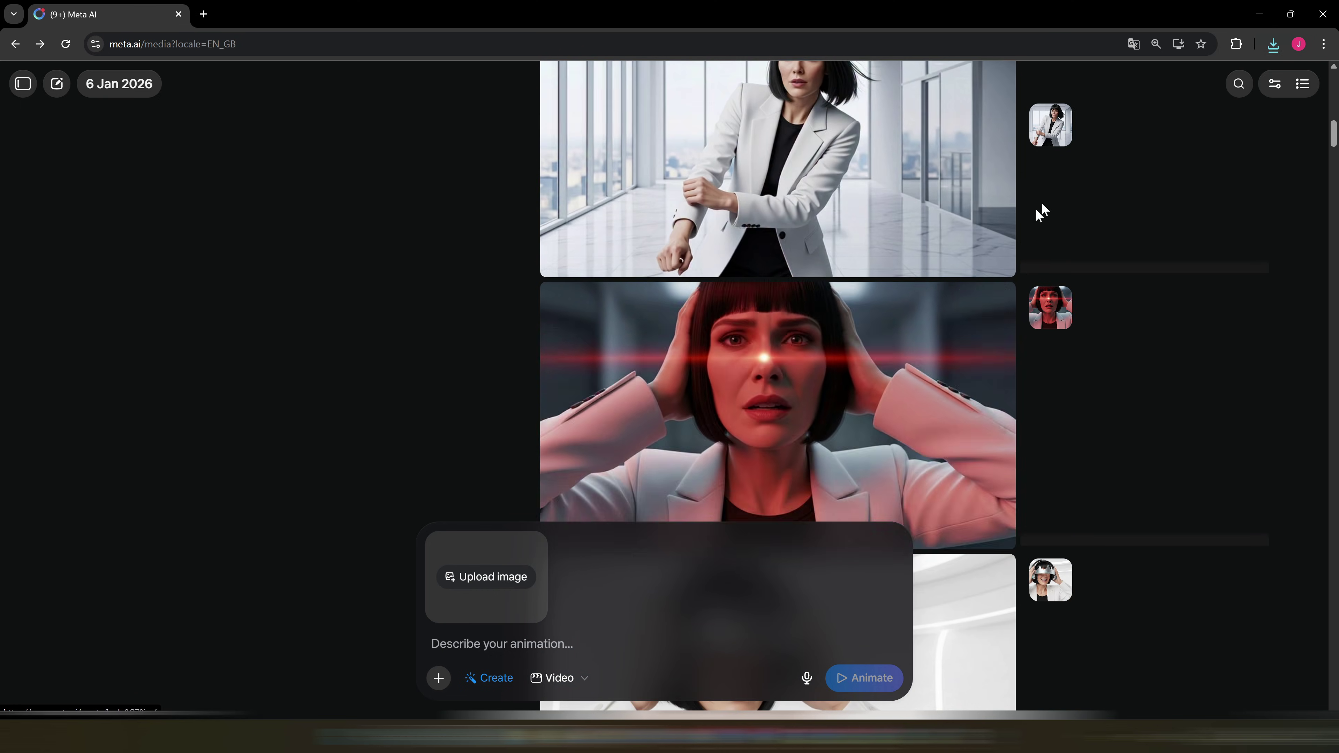
click(1273, 44)
drag(1139, 108, 1116, 119)
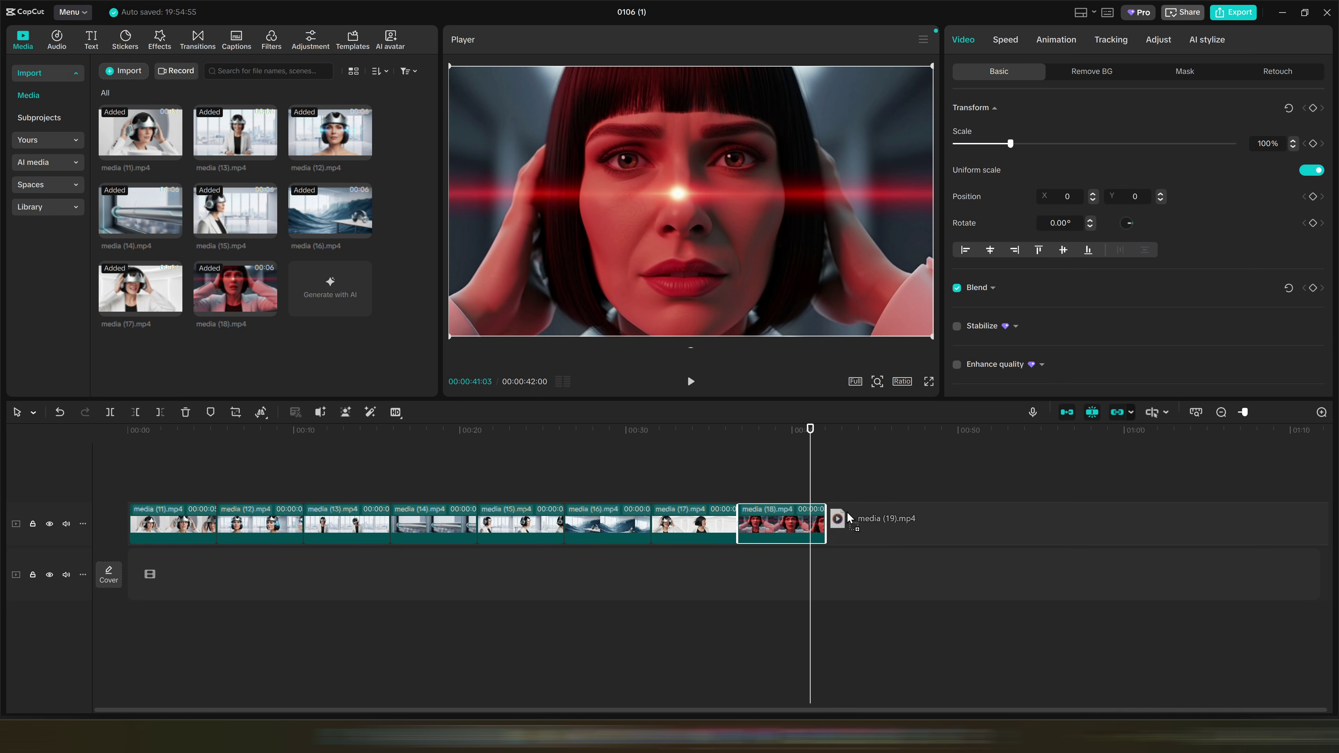
drag(849, 518, 949, 509)
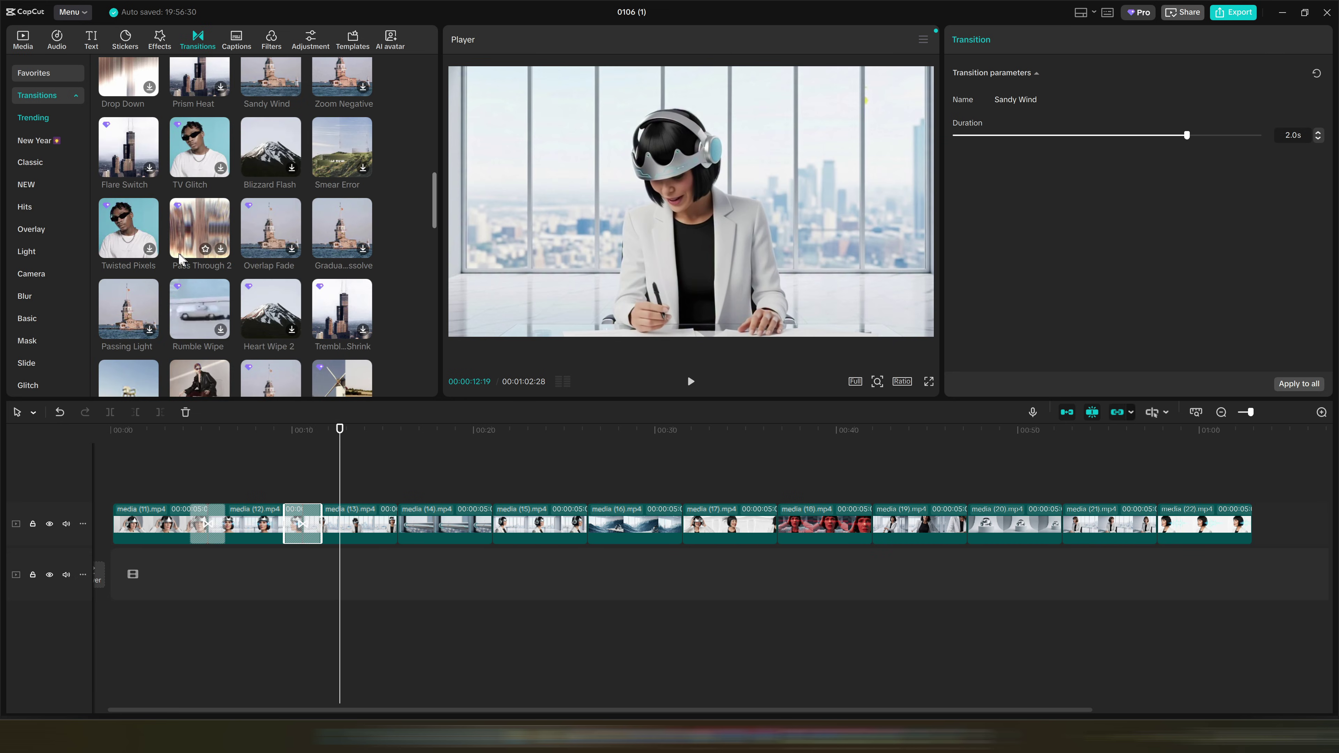
Insert Passing Light between media (13) and (14), add Panel Division, and preview from 00:16.
scroll(179, 257, down, 1)
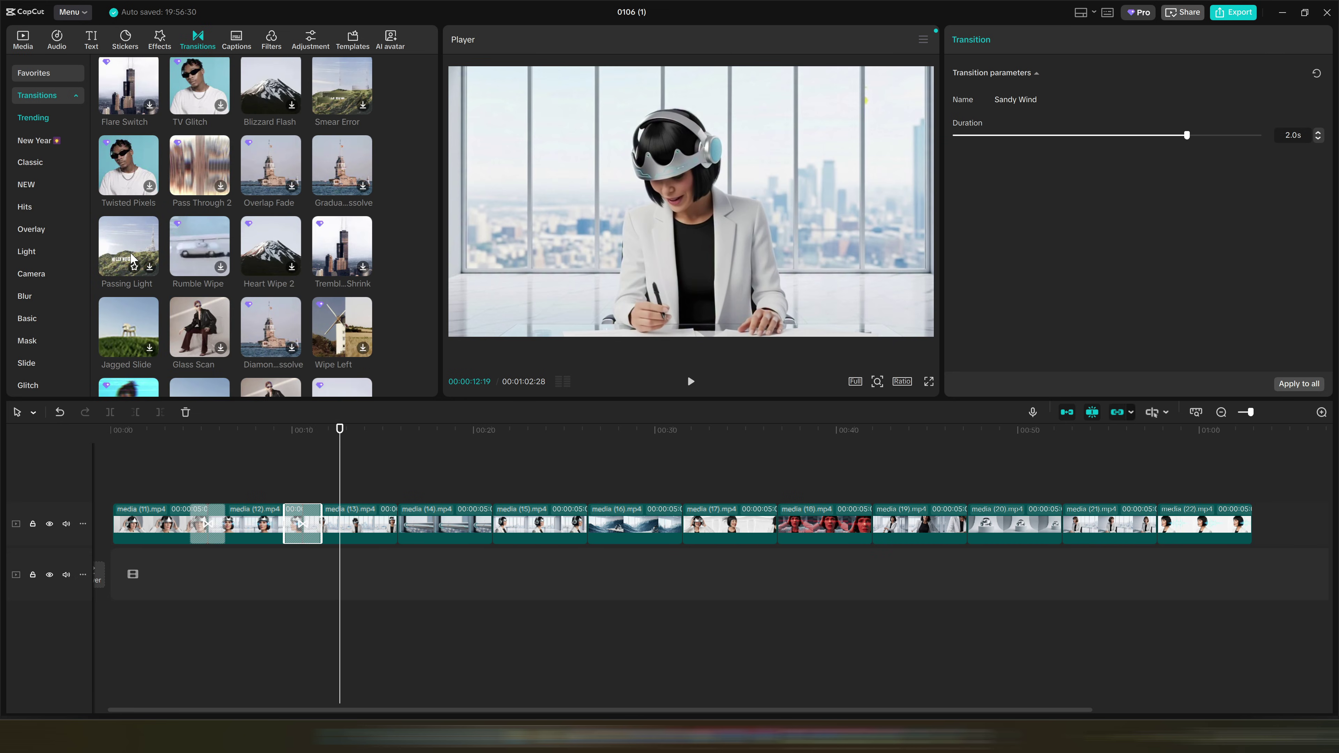
drag(133, 243, 401, 522)
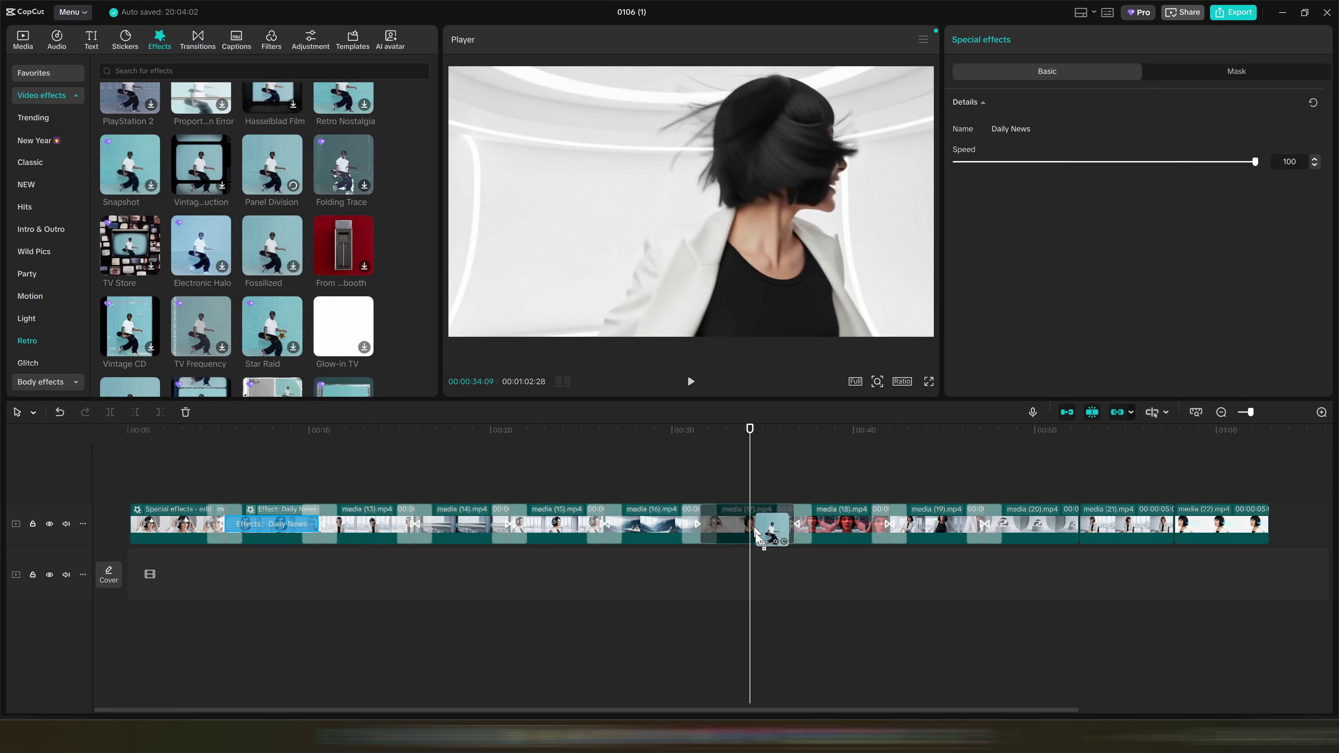
drag(755, 529, 439, 522)
click(410, 443)
key(space)
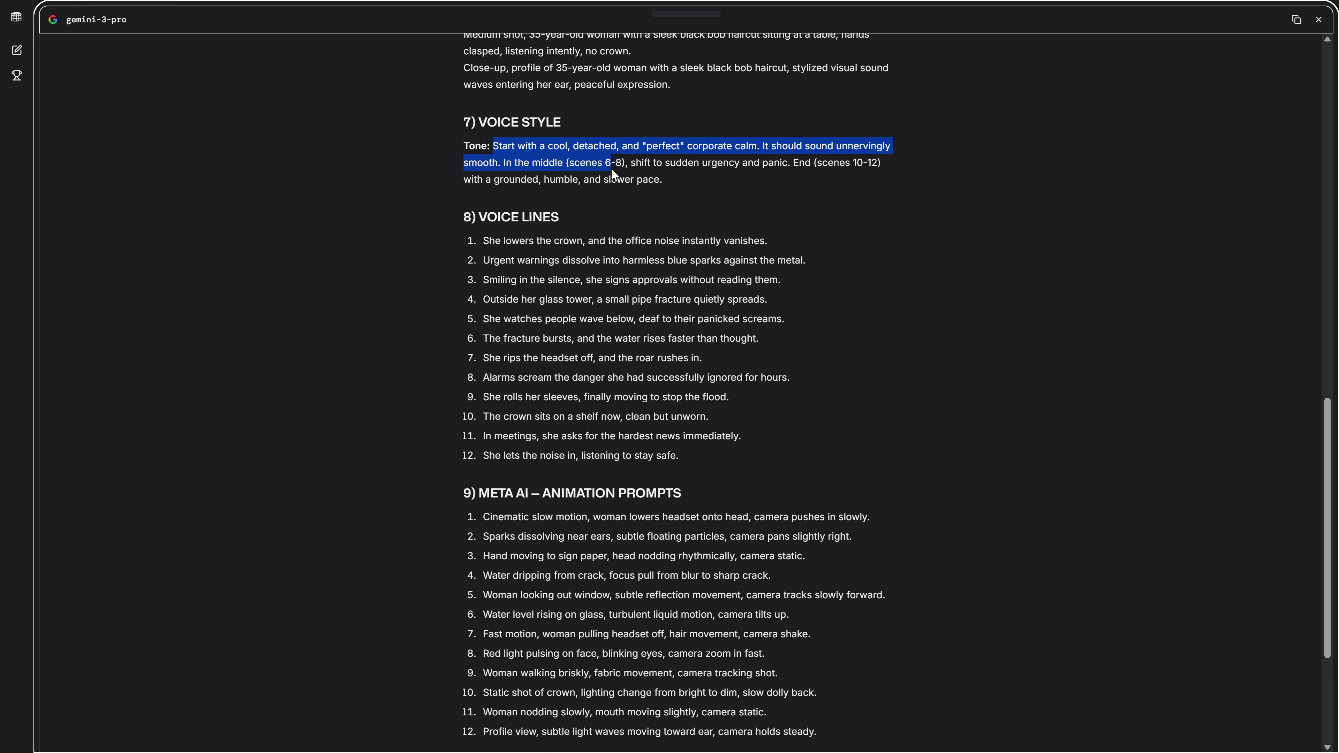
Paste the script's Tone paragraph into AI Studio's style instructions.
drag(610, 168, 676, 180)
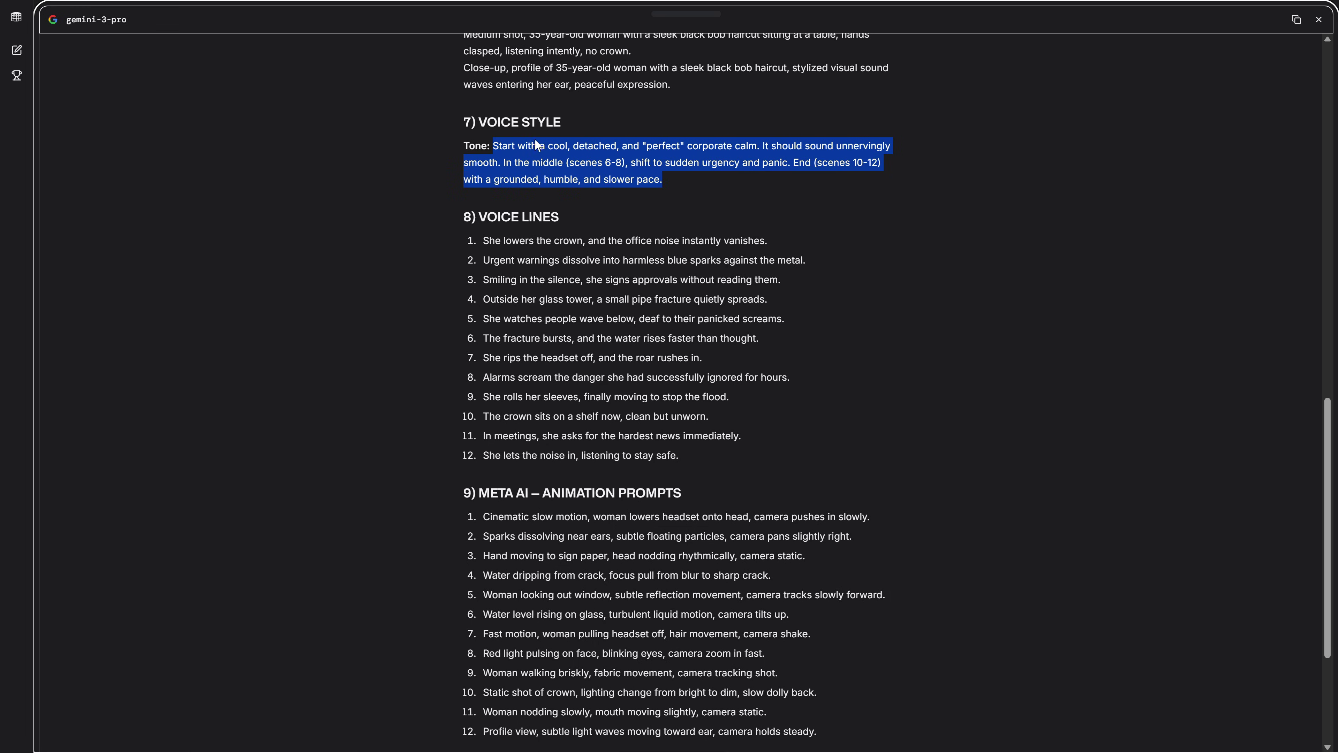
key(ctrl+a)
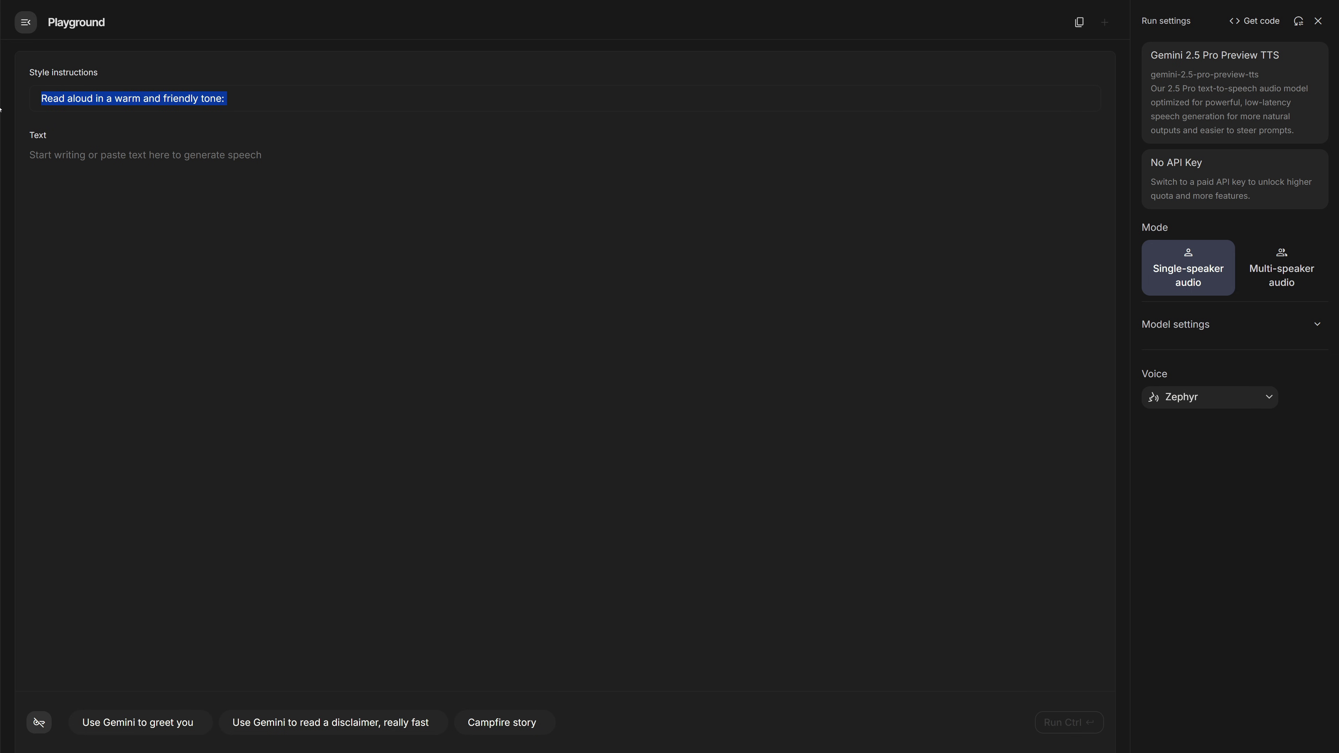
key(ctrl+v)
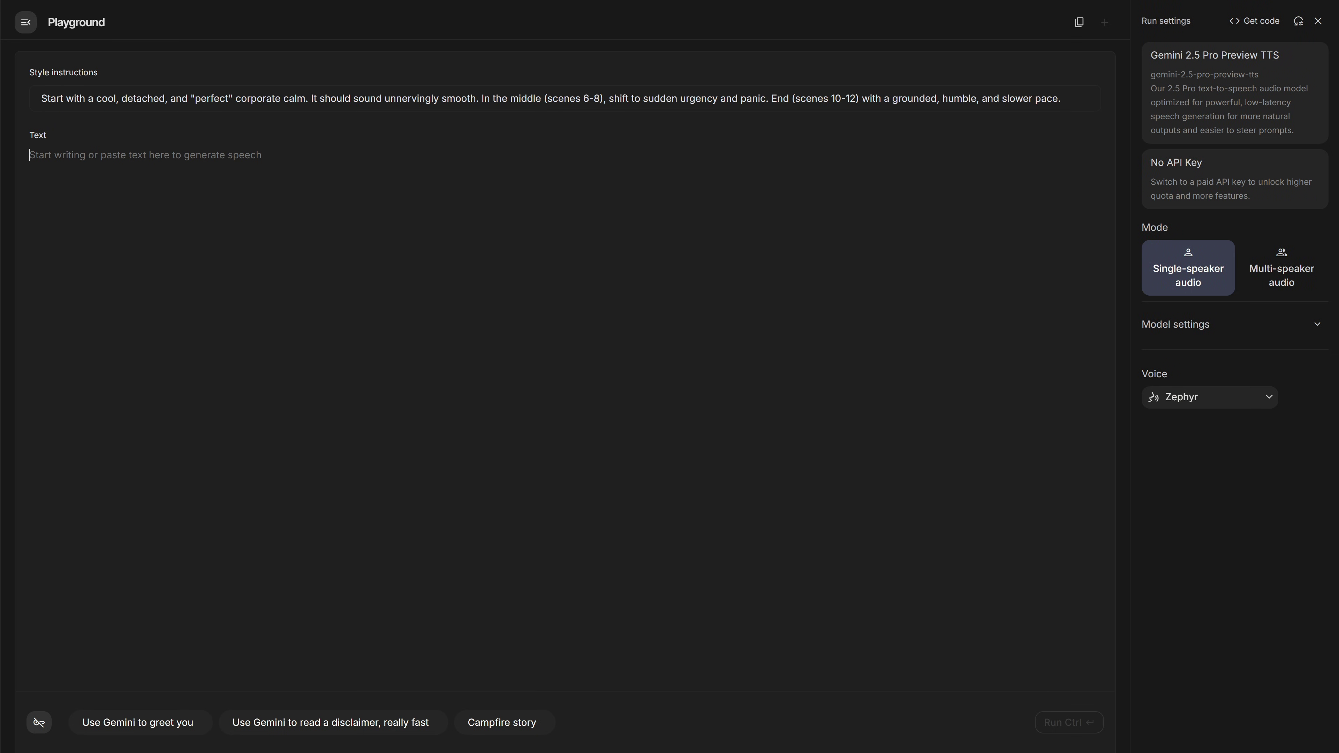
Paste the first voice line into the Text field.
triple_click(92, 99)
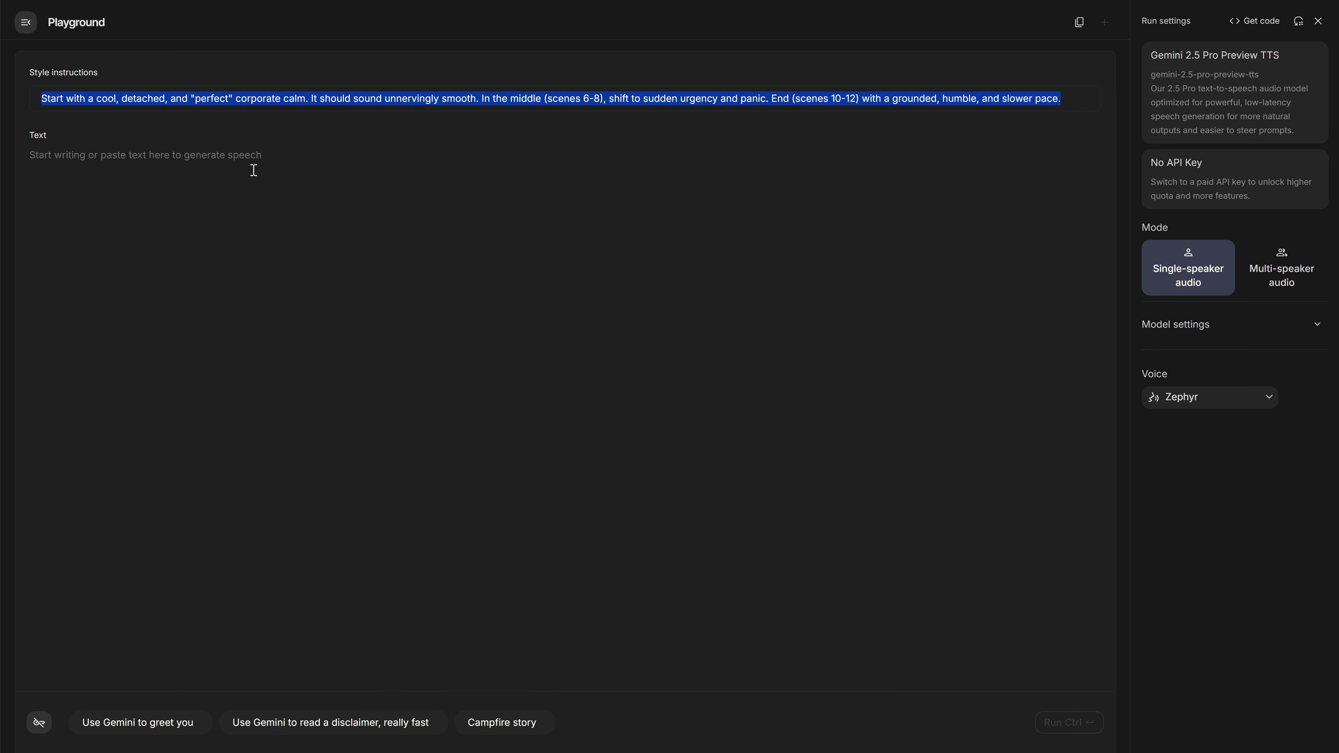
click(279, 145)
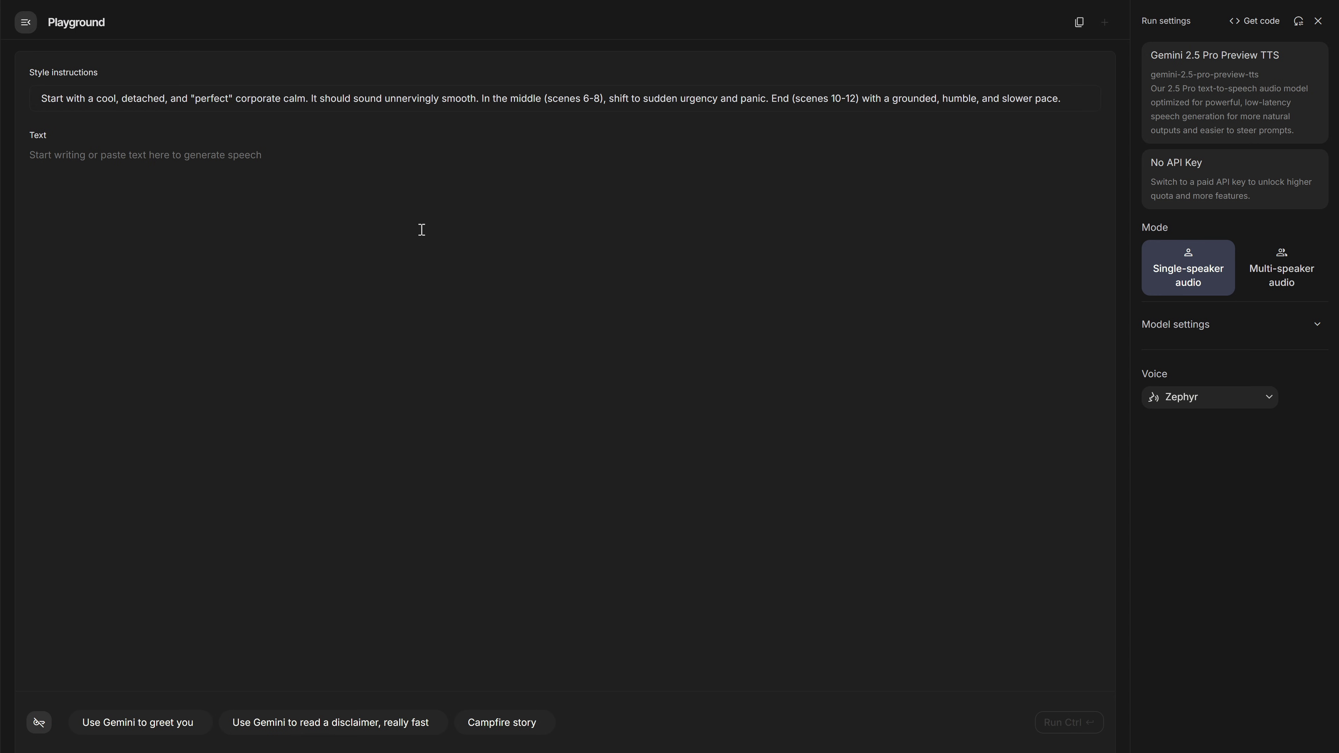
click(422, 227)
text(She lowers the crown, and the office noise instantly vanishes.)
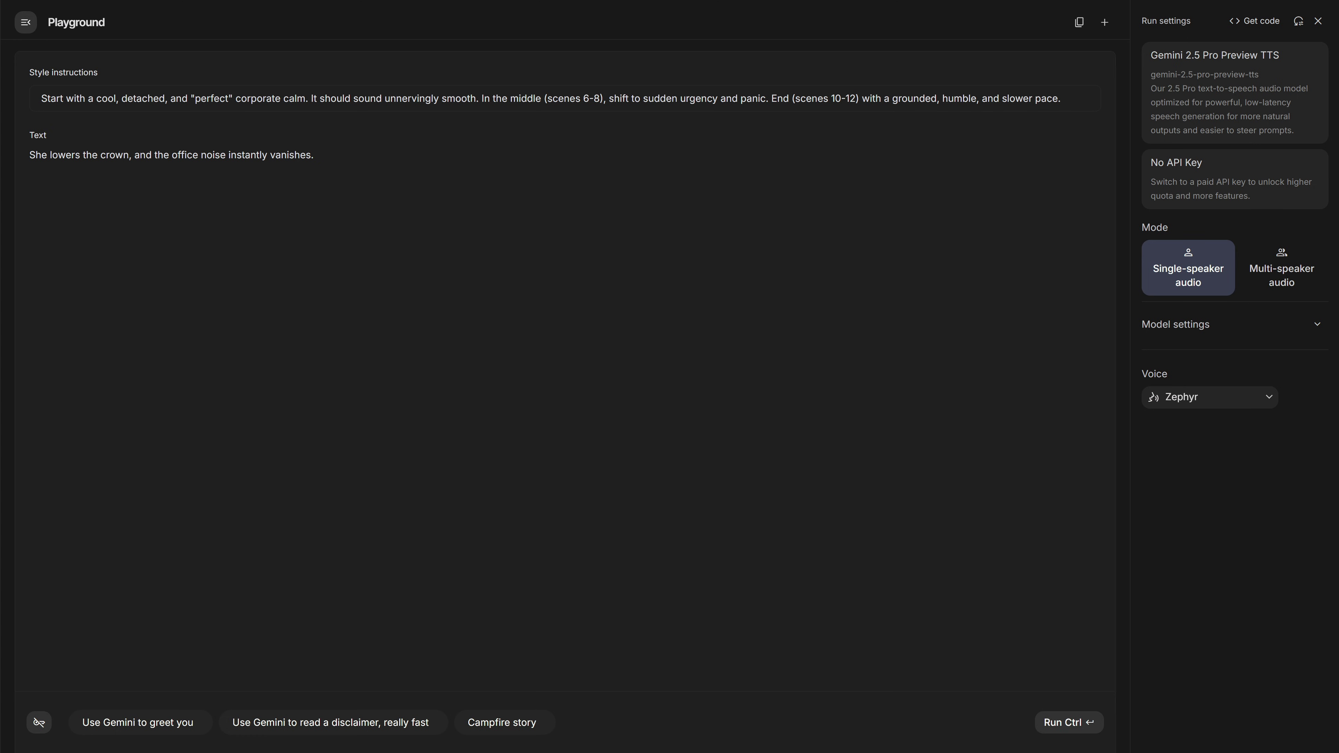
drag(315, 156, 42, 180)
Generate the first voice line's speech with the Charon voice and download the audio.
click(1260, 399)
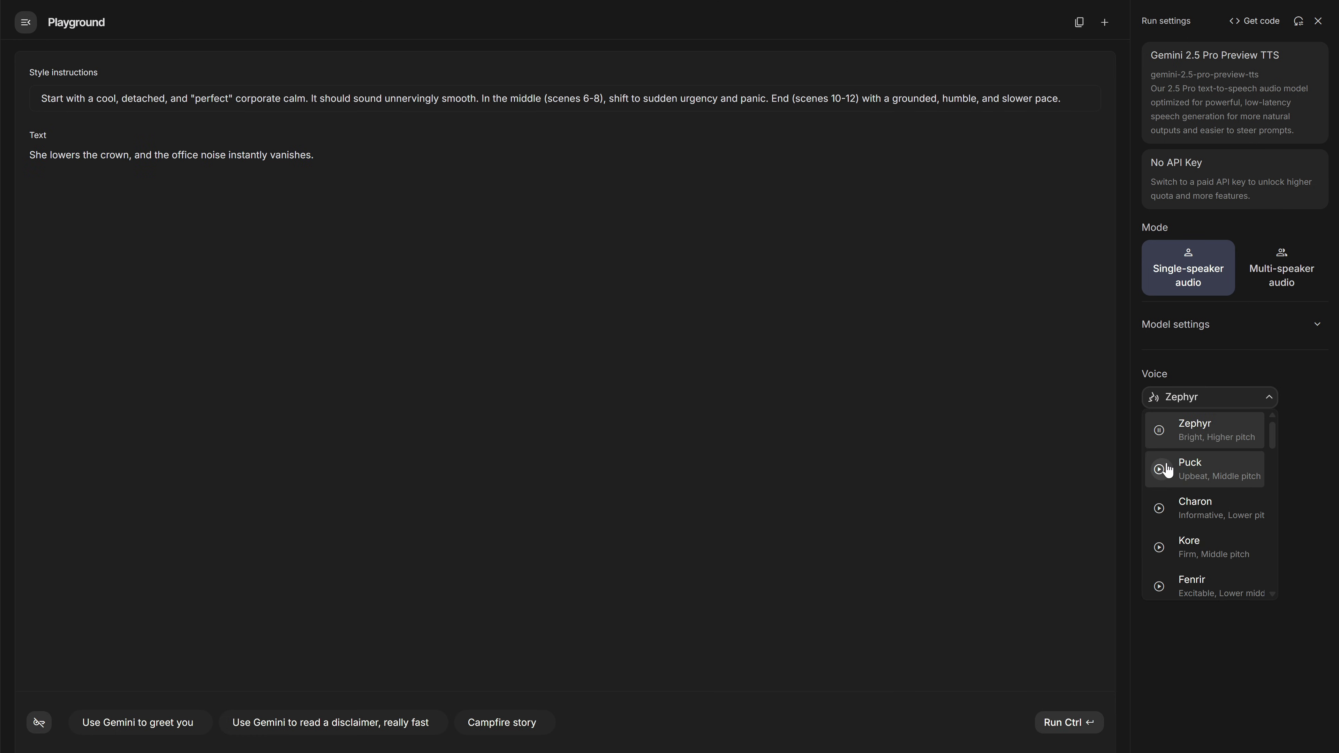
click(1160, 509)
click(1070, 720)
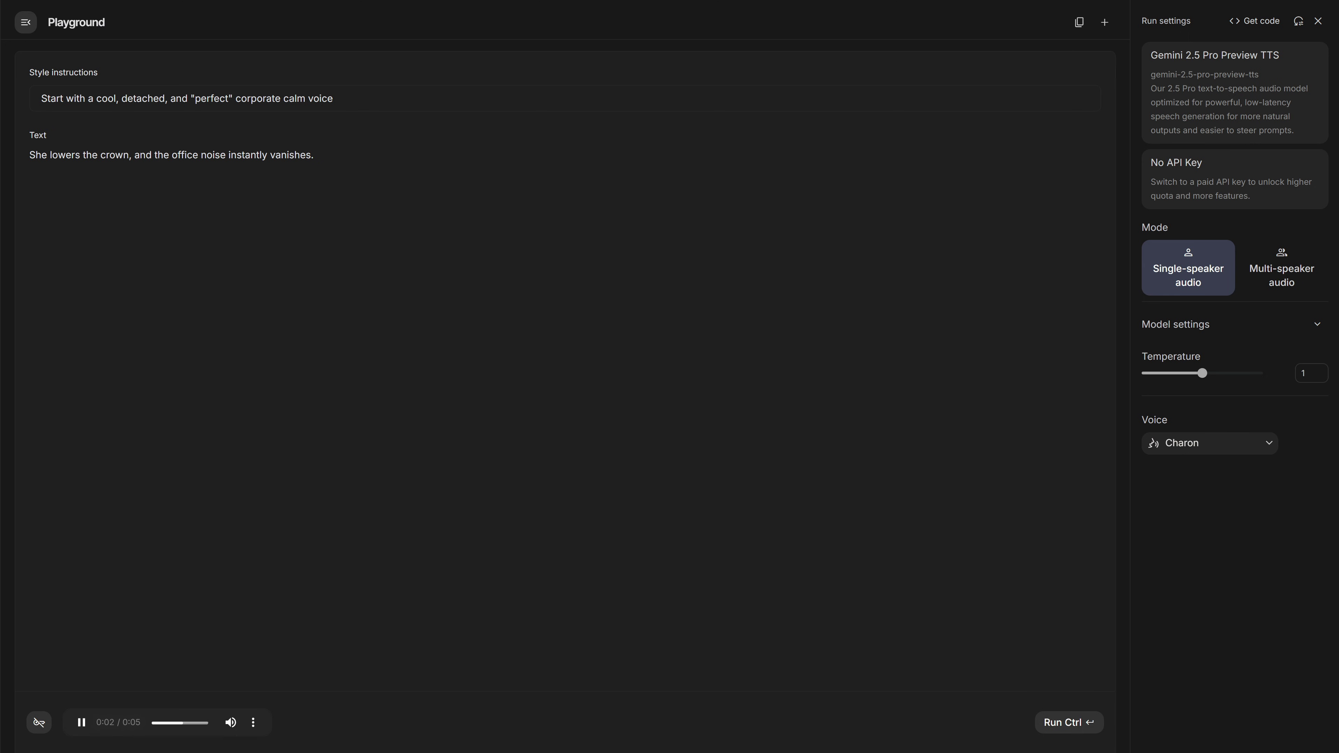
click(254, 722)
click(366, 504)
Replace the Text field's first voice line with the second voice line.
key(F11)
drag(315, 216, 50, 223)
text(Urgent warnings dissolve into harmless blue sparks against the metal.)
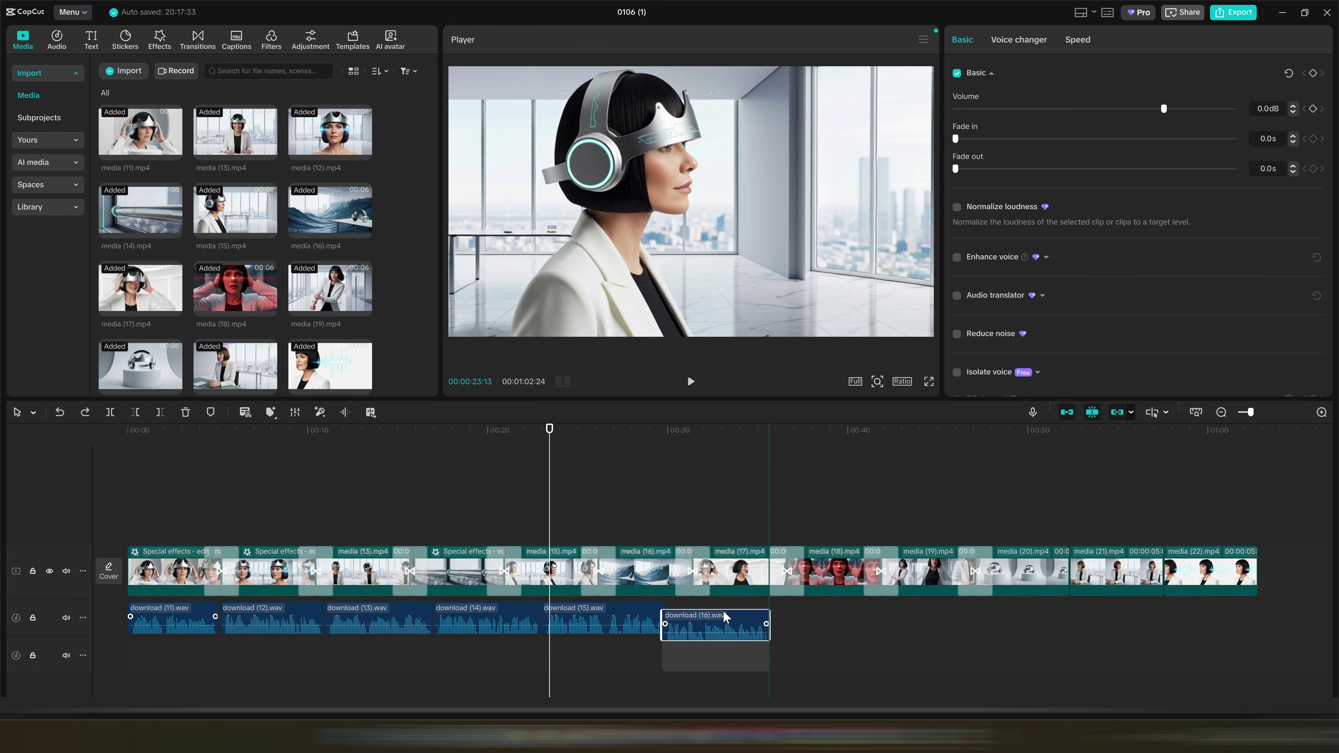
Line up download (16).wav on the voiceover track and slow media (12) to 0.92x.
mouse_move(716, 617)
mouse_down()
mouse_move(728, 617)
mouse_move(717, 617)
mouse_up()
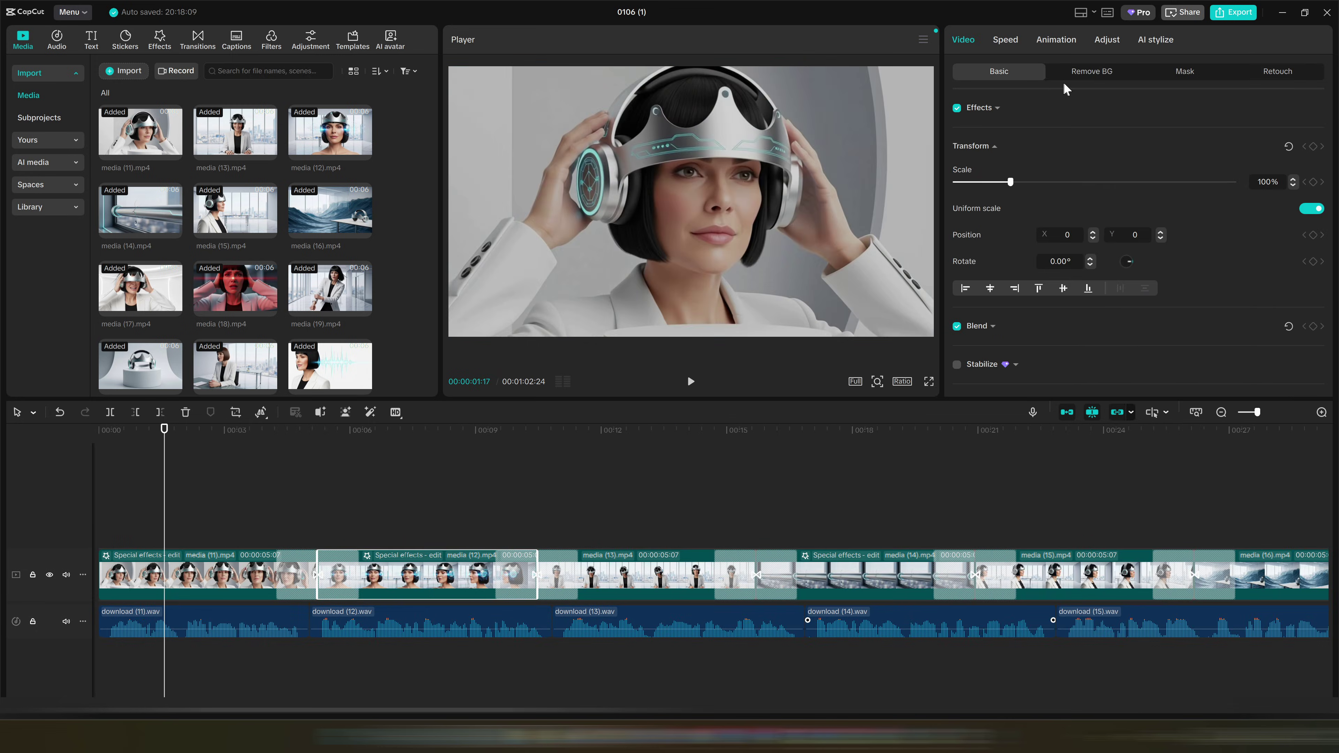
click(1019, 46)
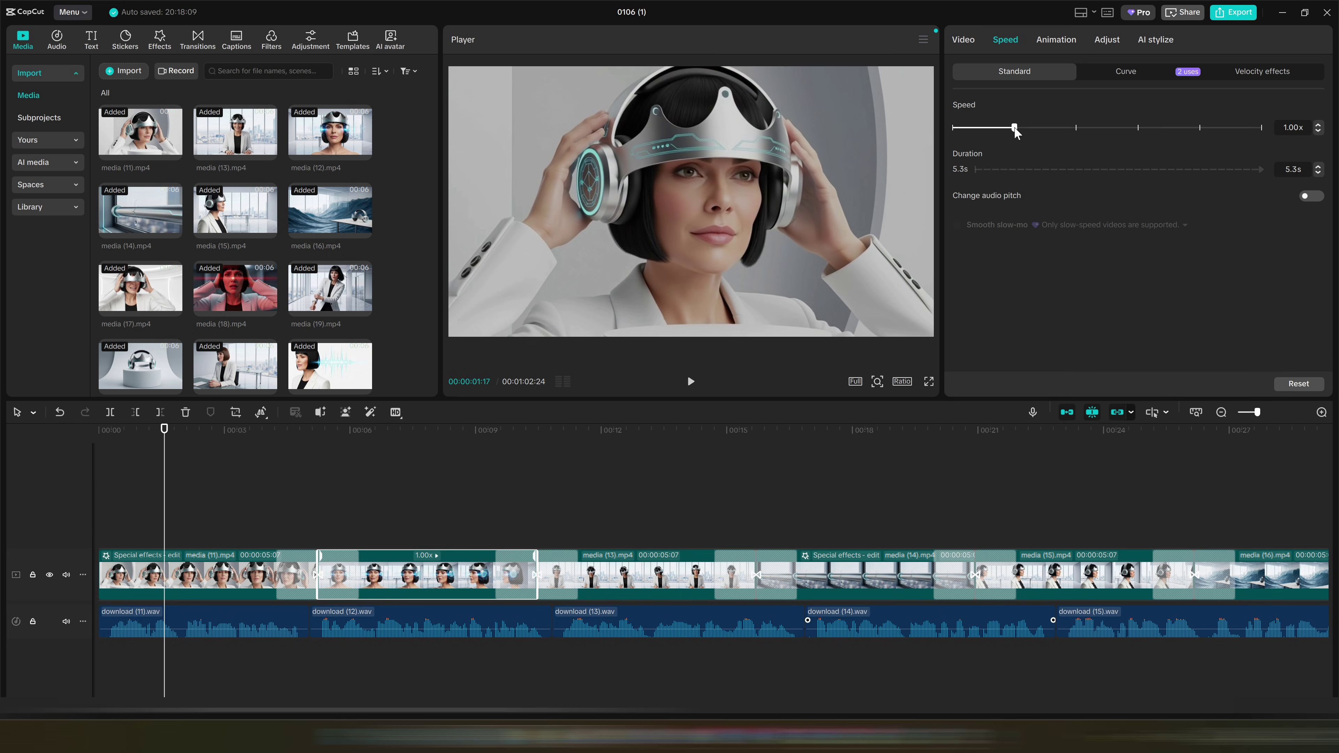
drag(1013, 132, 1008, 129)
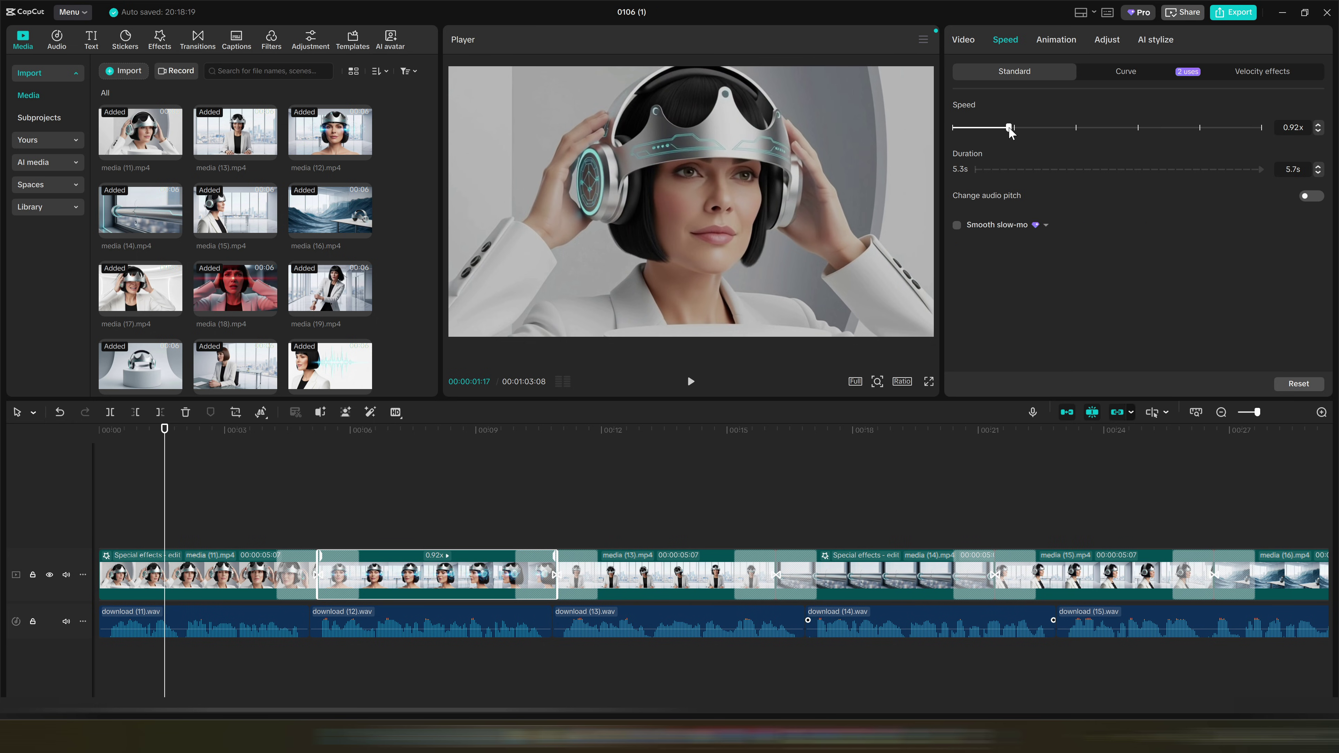
Slow the media (13) clip down so it fits its narration line.
click(653, 569)
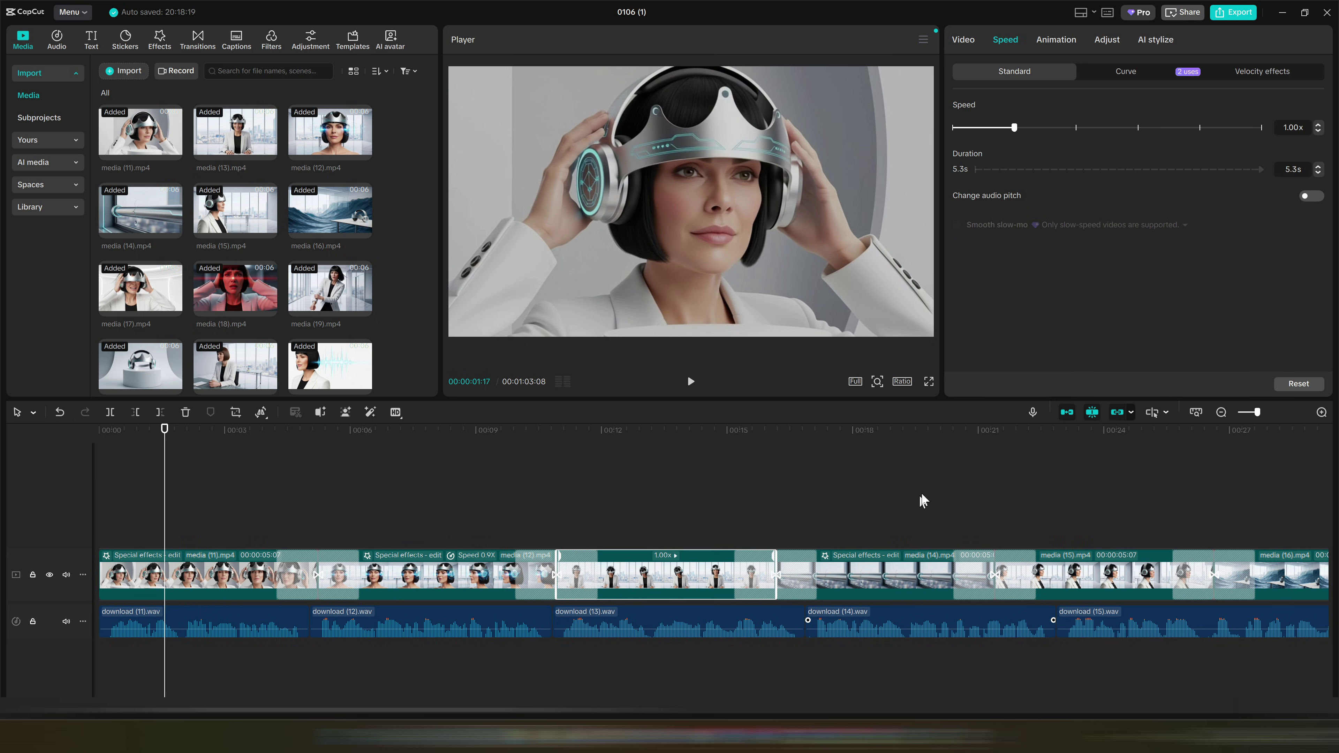
drag(1011, 129, 1007, 128)
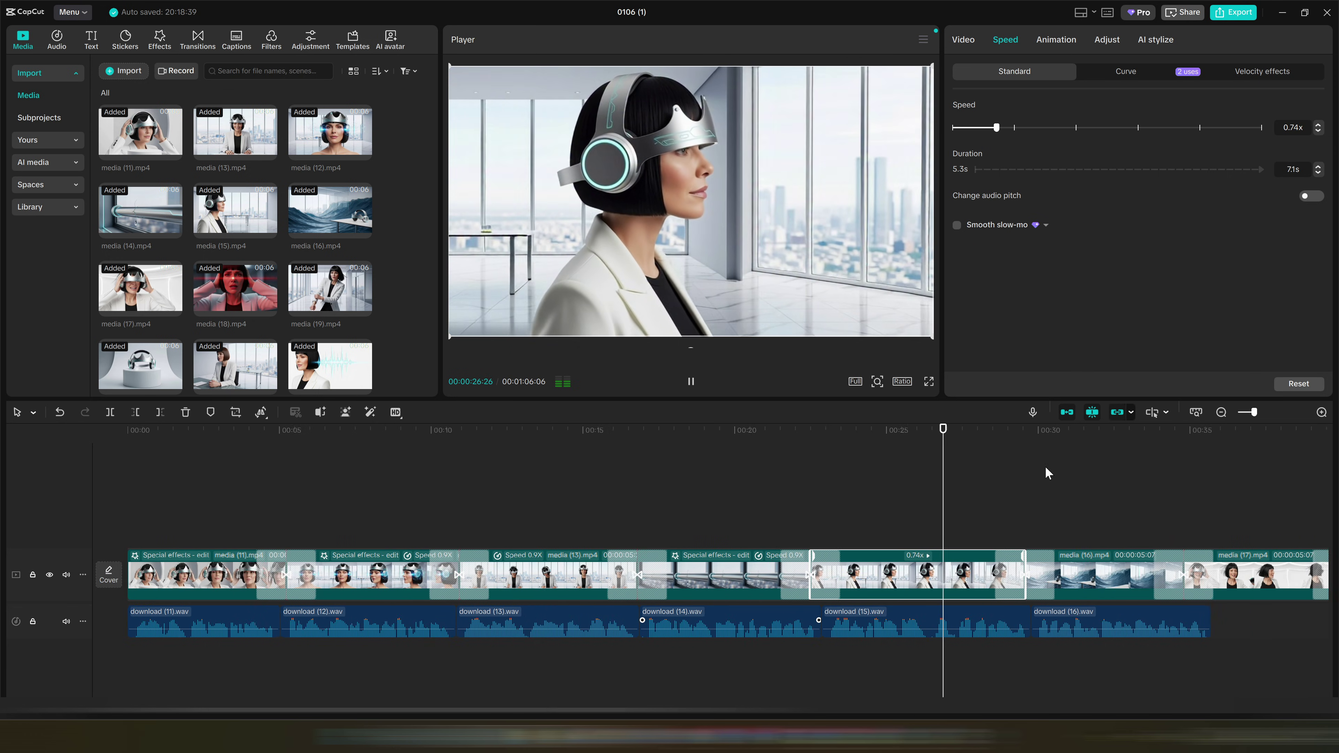
scroll(1046, 467, down, 1)
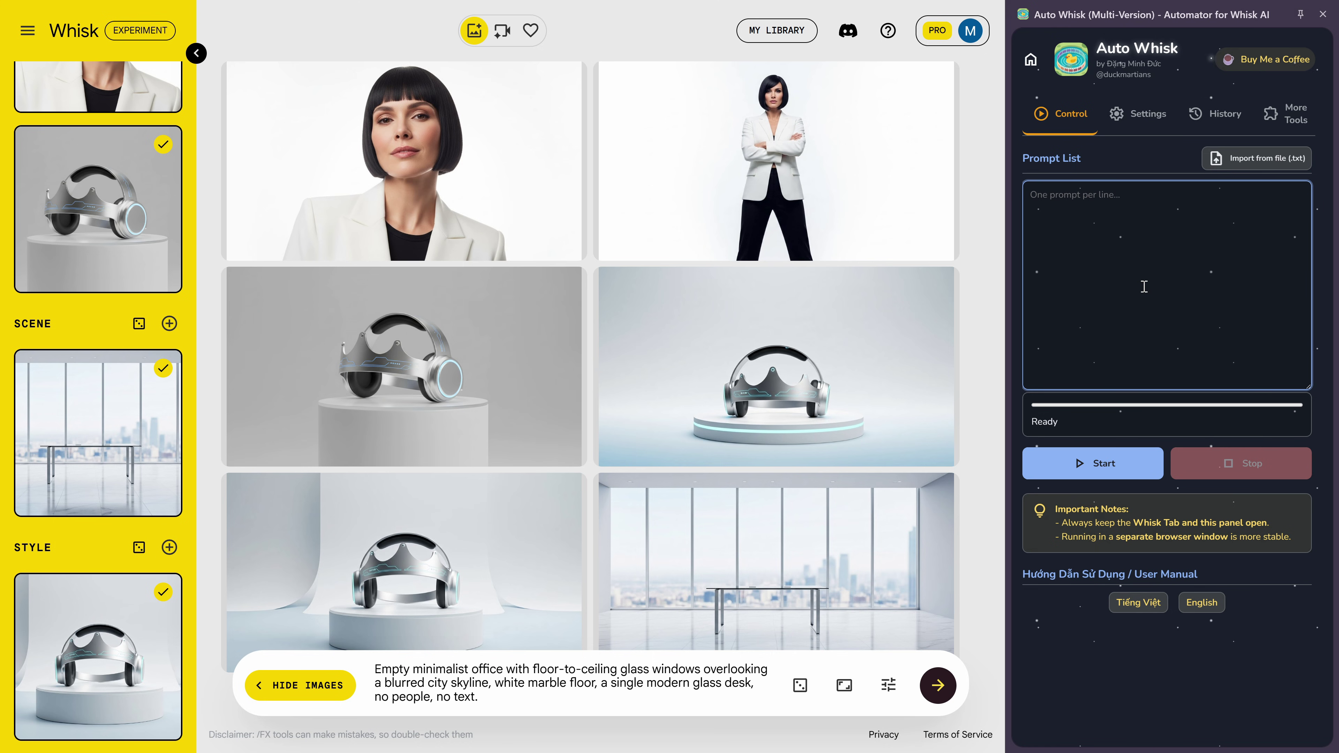
Paste the full set of image prompts into the Auto Whisk prompt list, one per line.
key(ctrl+v)
scroll(1161, 315, up, 10)
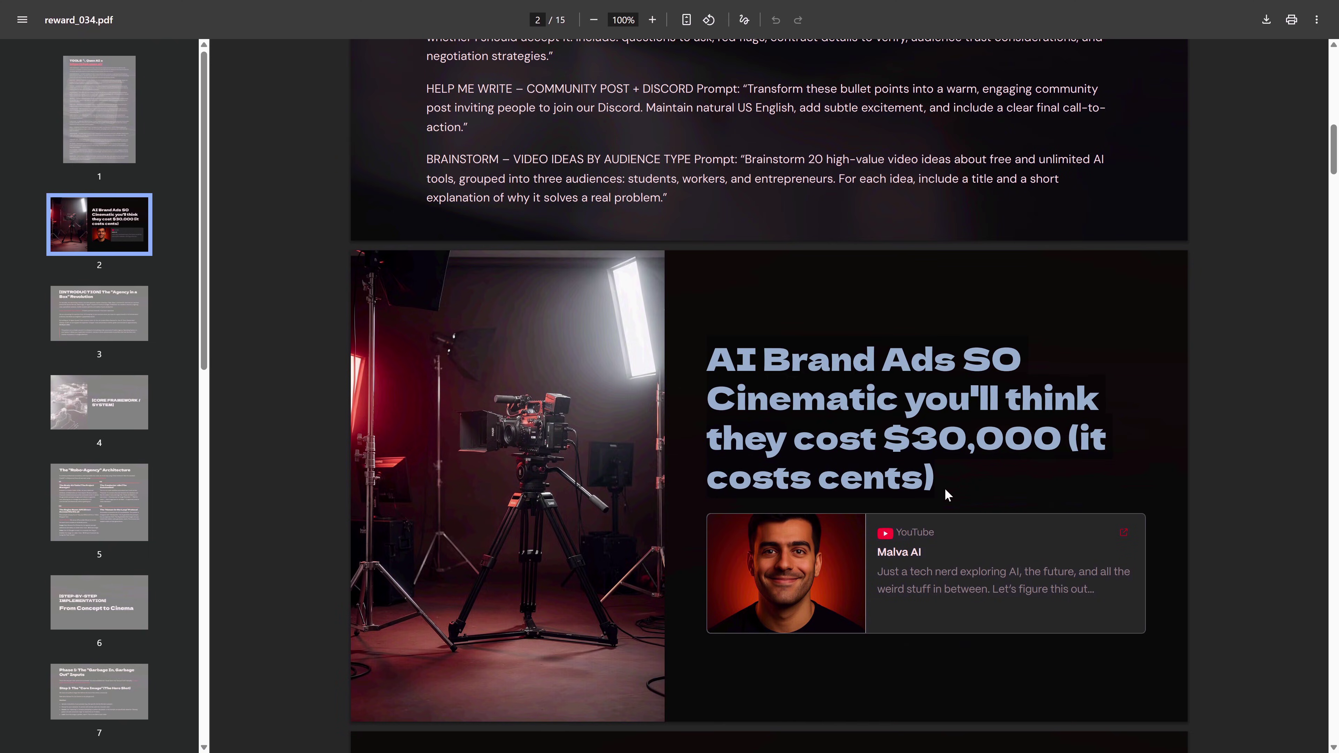
Go back to page 1's Qwen AI prompt list, select the first video prompt, then move to page 3.
click(955, 482)
scroll(1051, 369, up, 10)
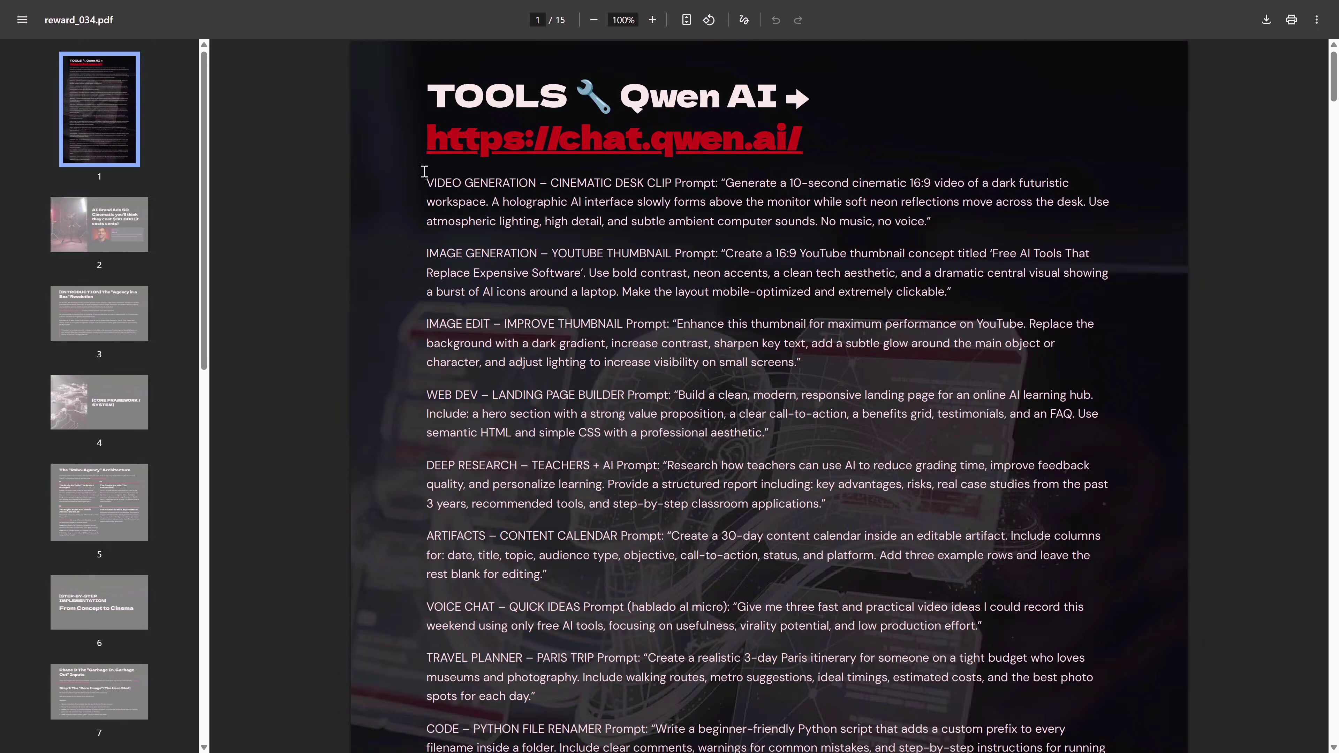
drag(426, 183, 537, 265)
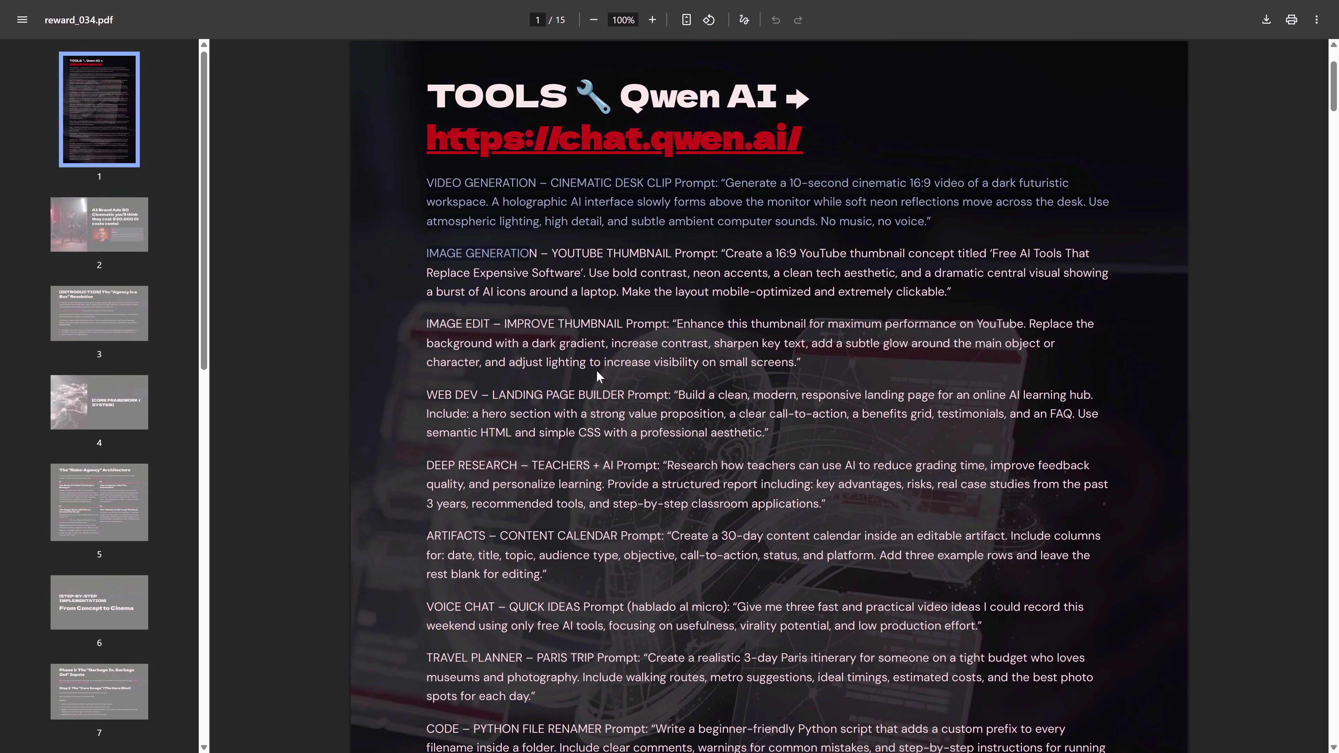
key(Right)
key(Right)
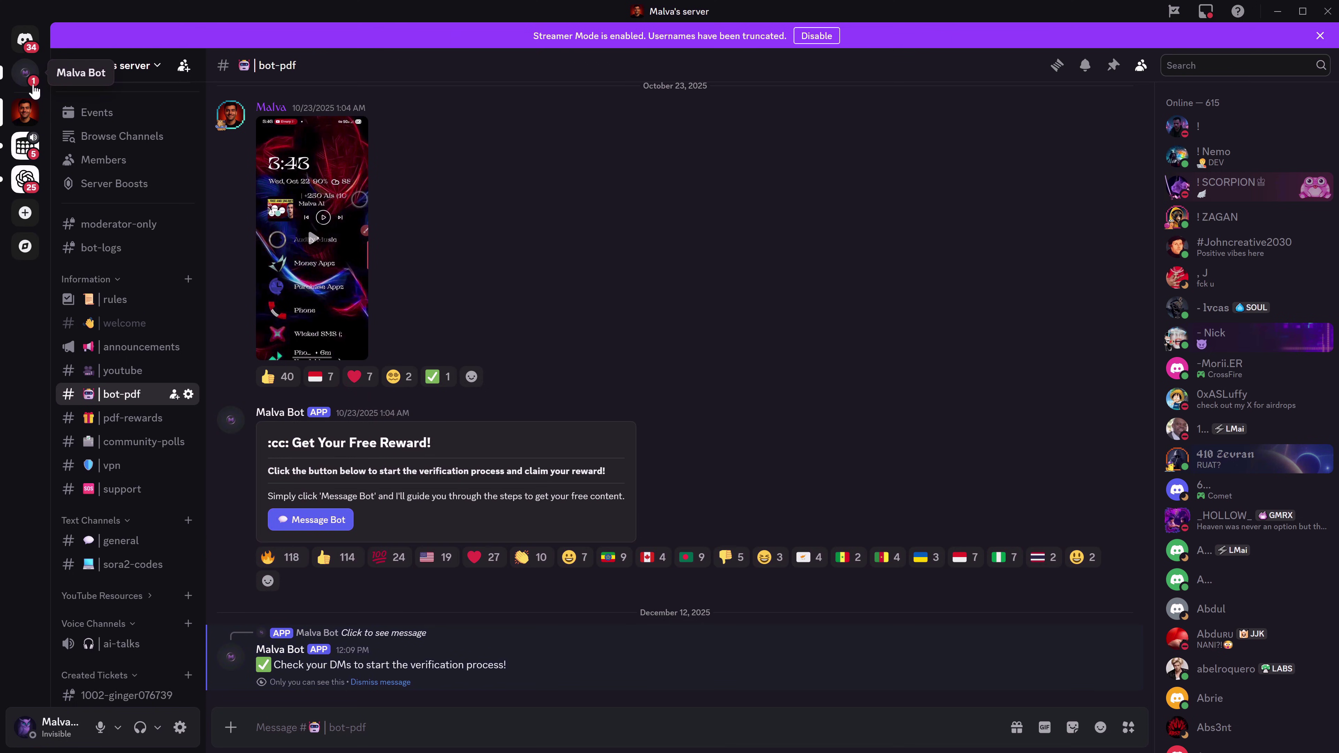
Open the direct-message conversation with the reward bot from the left rail.
click(25, 74)
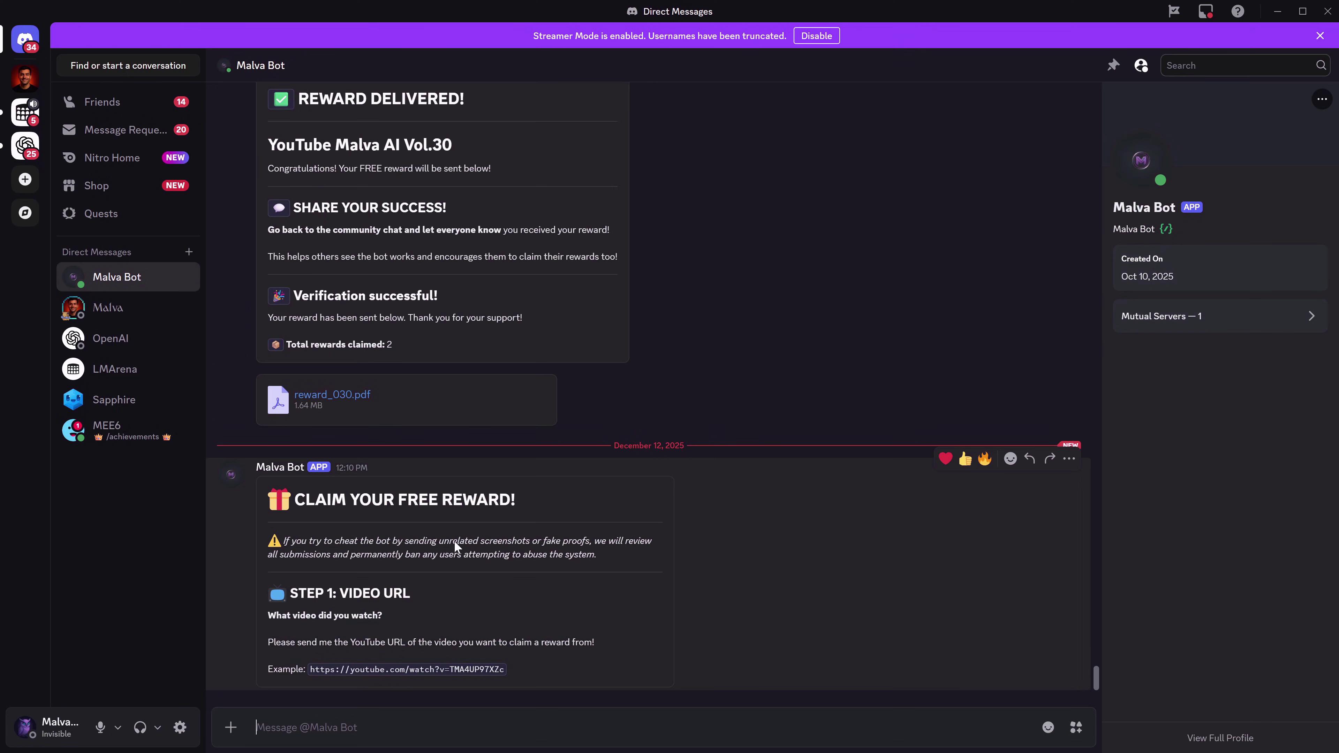